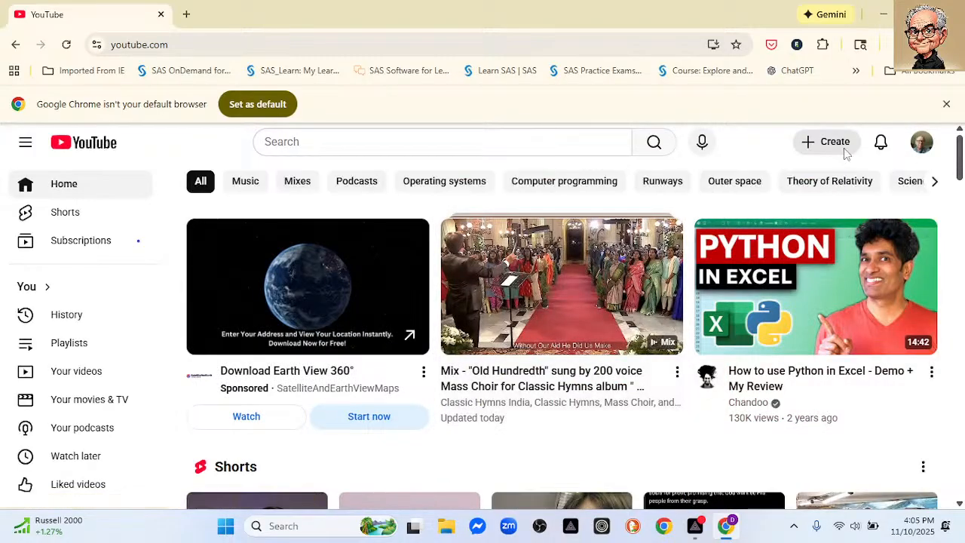
# Open the current live stream's control page in YouTube Studio and pop out its chat into a separate window
pyautogui.click(843, 147)
pyautogui.click(841, 202)
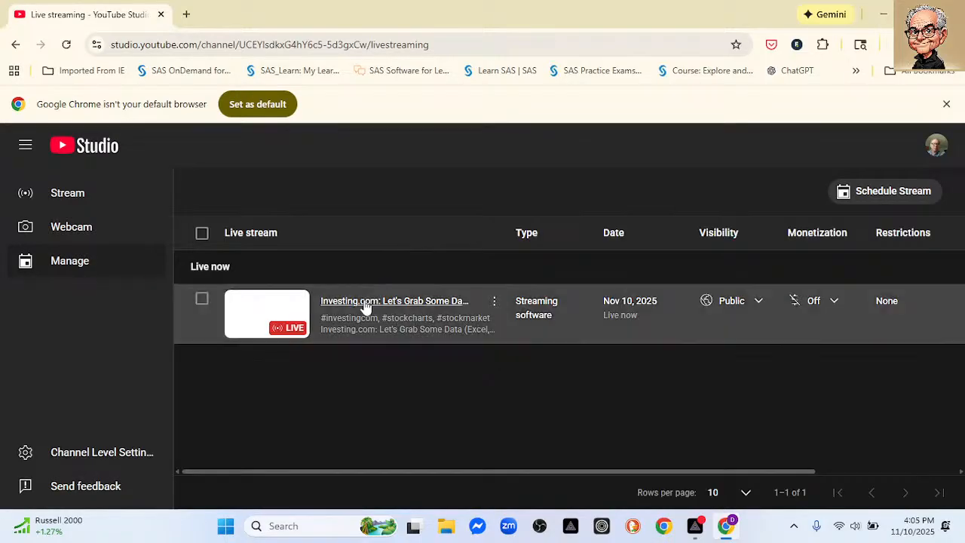
pyautogui.click(365, 302)
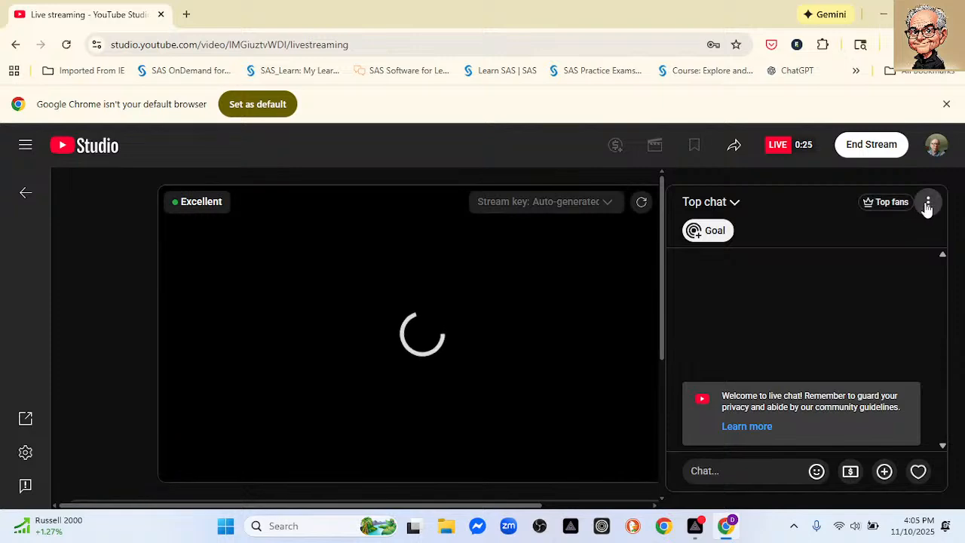
pyautogui.click(928, 204)
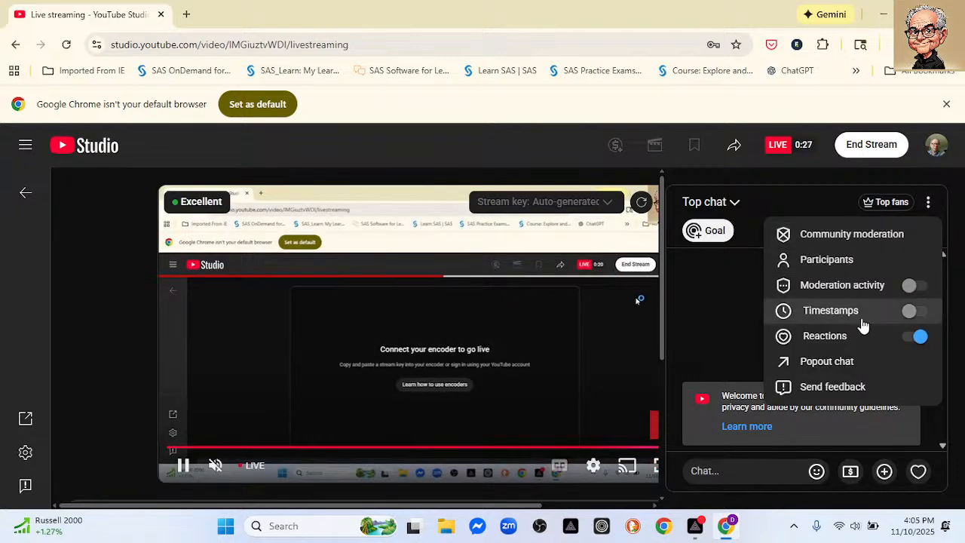
pyautogui.click(838, 369)
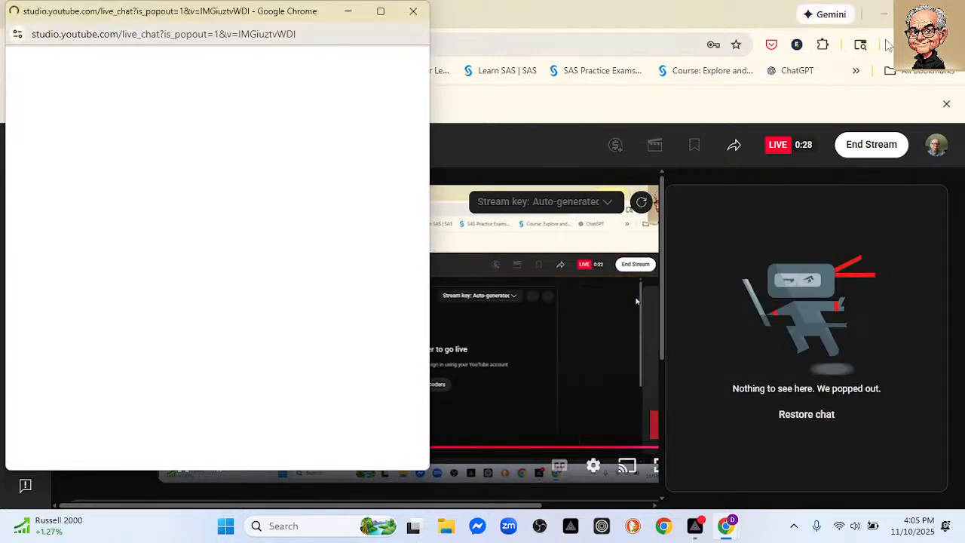
# Arrange the browser window and the popped-out chat side by side, and narrow the chat window
pyautogui.press('super+Left')
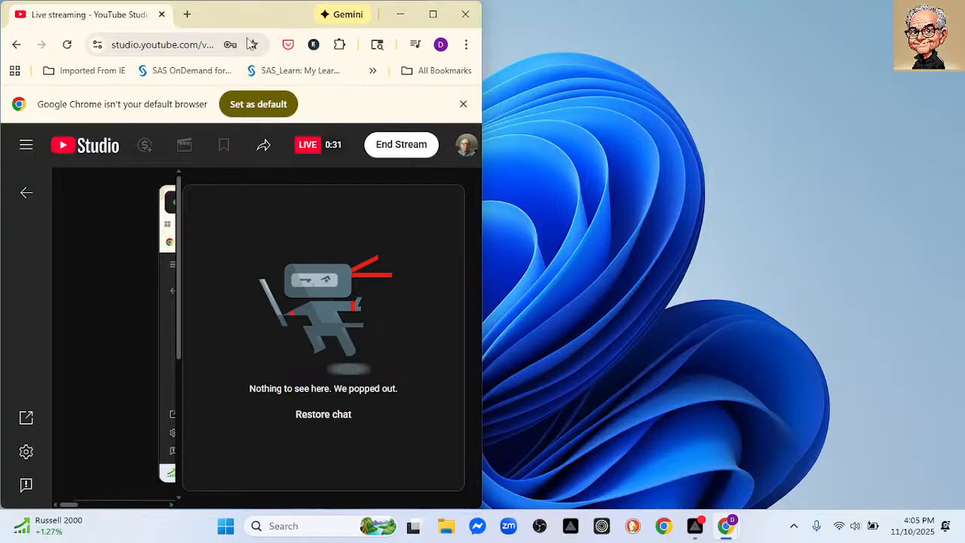
pyautogui.moveTo(241, 19); pyautogui.dragTo(303, 39)
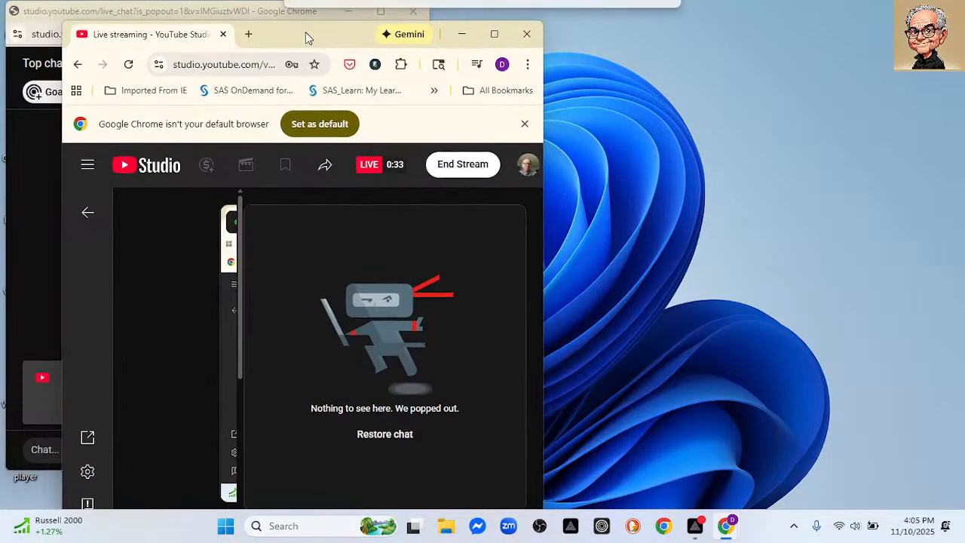
pyautogui.moveTo(236, 11); pyautogui.dragTo(769, 47)
pyautogui.moveTo(324, 33); pyautogui.dragTo(281, 24)
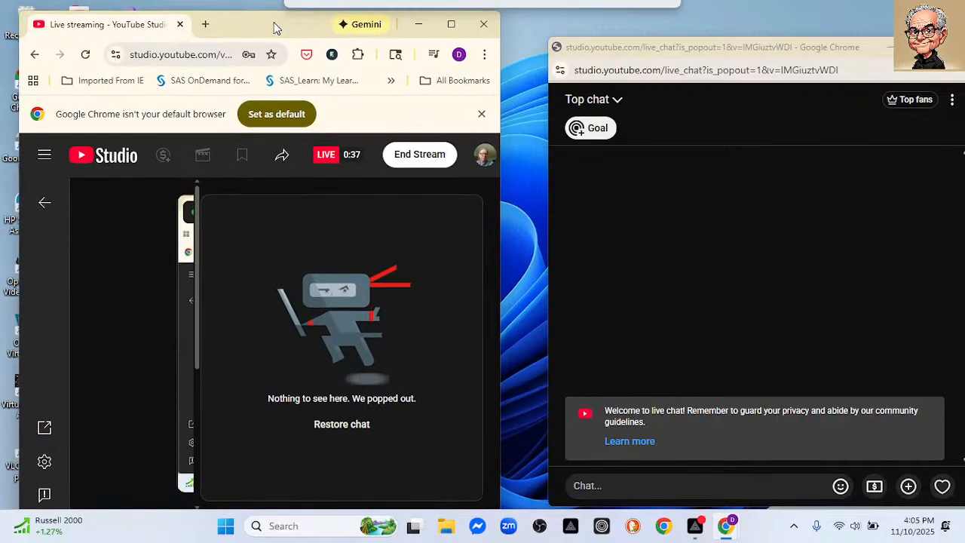
pyautogui.moveTo(548, 188); pyautogui.dragTo(781, 217)
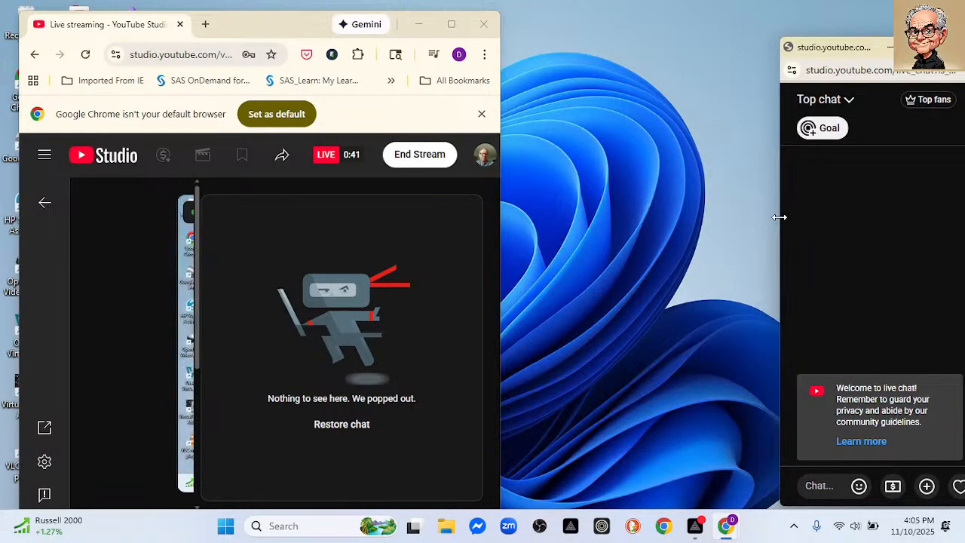
# Widen the browser window until it reaches the chat, and move the chat window up and lengthen it
pyautogui.click(501, 174)
pyautogui.click(516, 186)
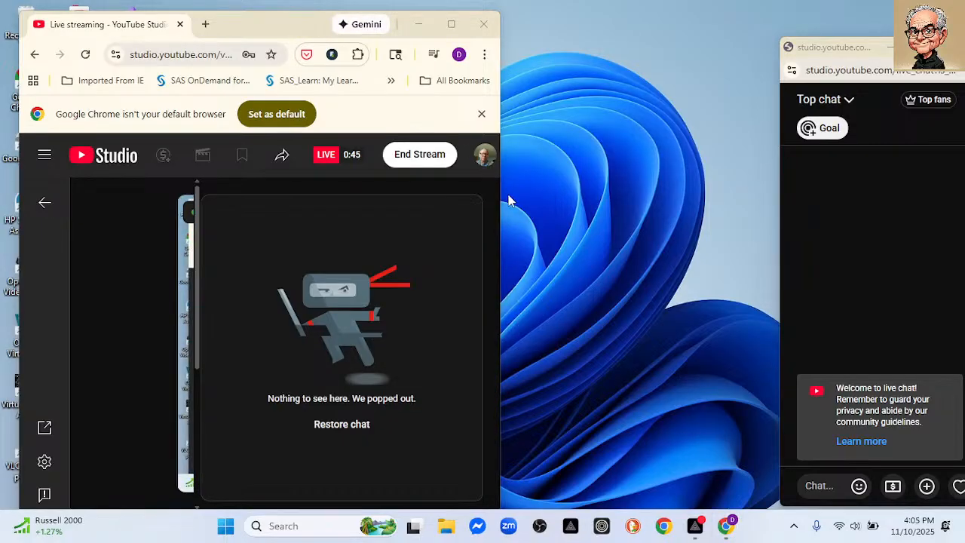
pyautogui.moveTo(501, 200); pyautogui.dragTo(778, 233)
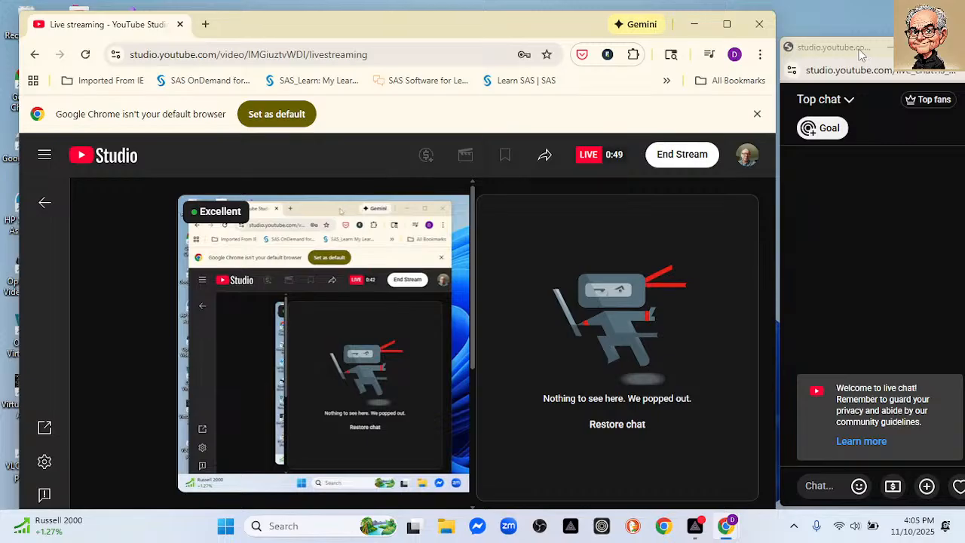
pyautogui.moveTo(863, 52); pyautogui.dragTo(860, 30)
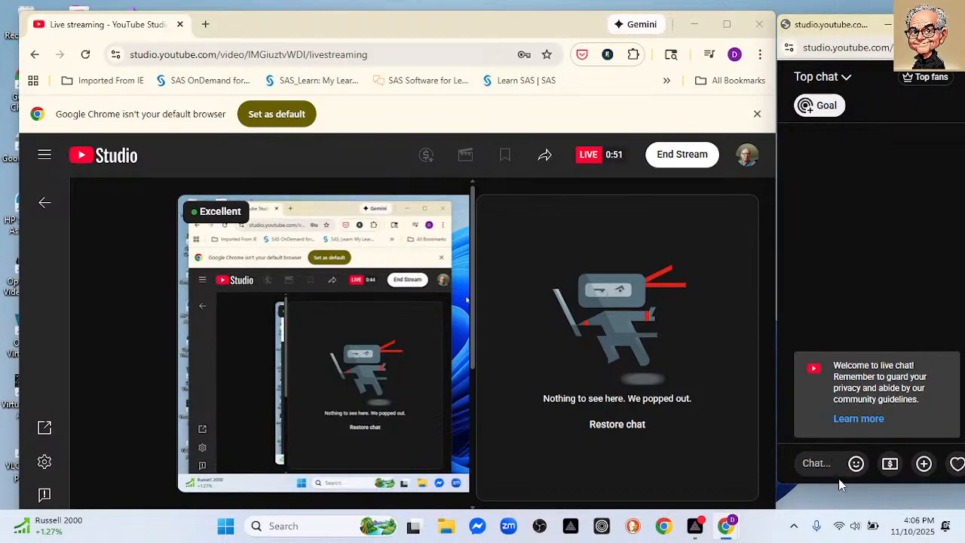
pyautogui.moveTo(838, 483); pyautogui.dragTo(837, 497)
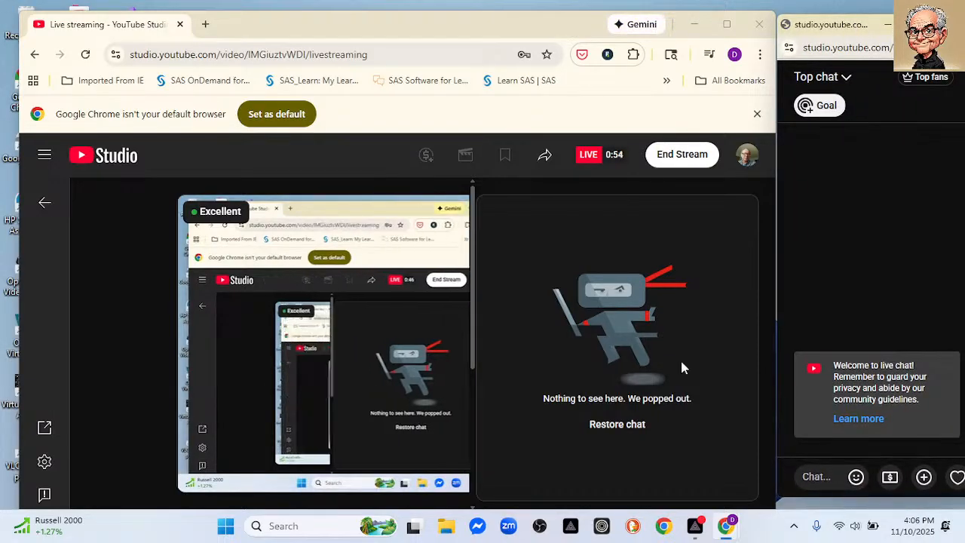
# Open investing.com in a new browser tab and stretch the chat window slightly taller
pyautogui.click(206, 27)
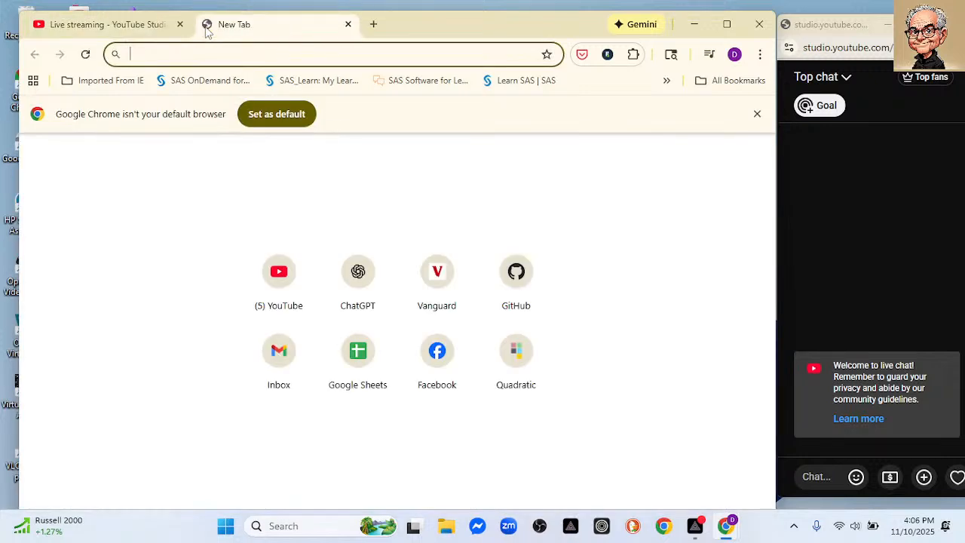
pyautogui.write('inv')
pyautogui.press('Return')
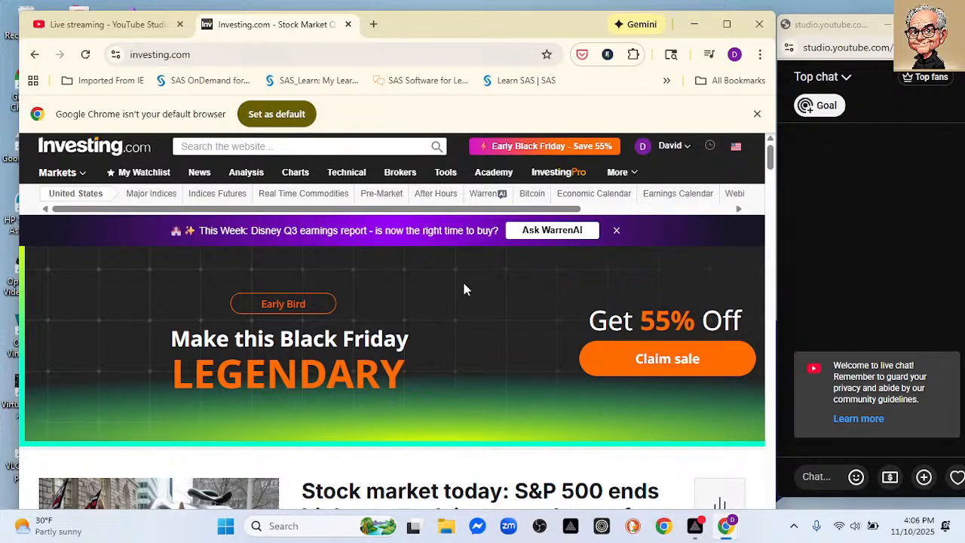
pyautogui.moveTo(567, 179)
pyautogui.moveTo(291, 176)
pyautogui.click(797, 503)
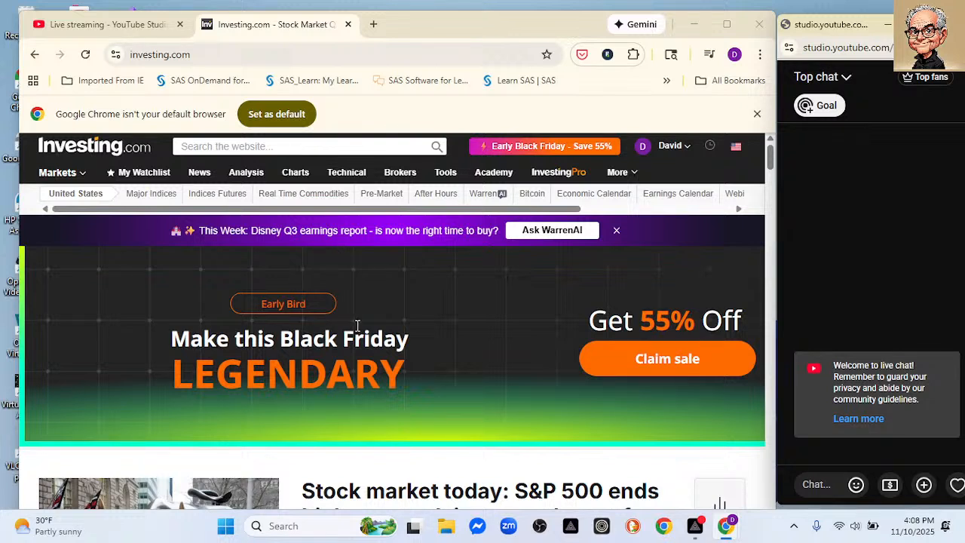
# Open top10_tunisian_stocks.csv from the Downloads folder in Excel and fit the Company column to its contents
pyautogui.click(446, 526)
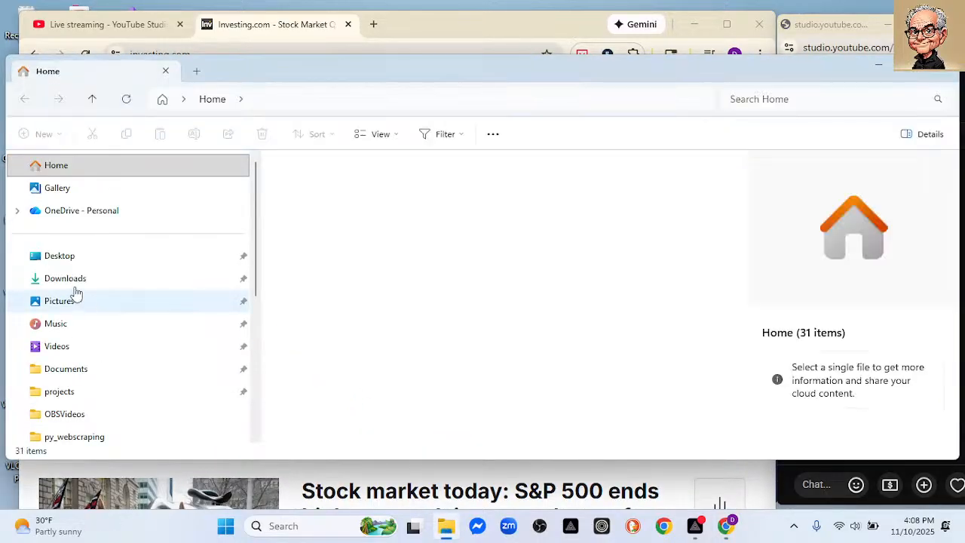
pyautogui.click(77, 283)
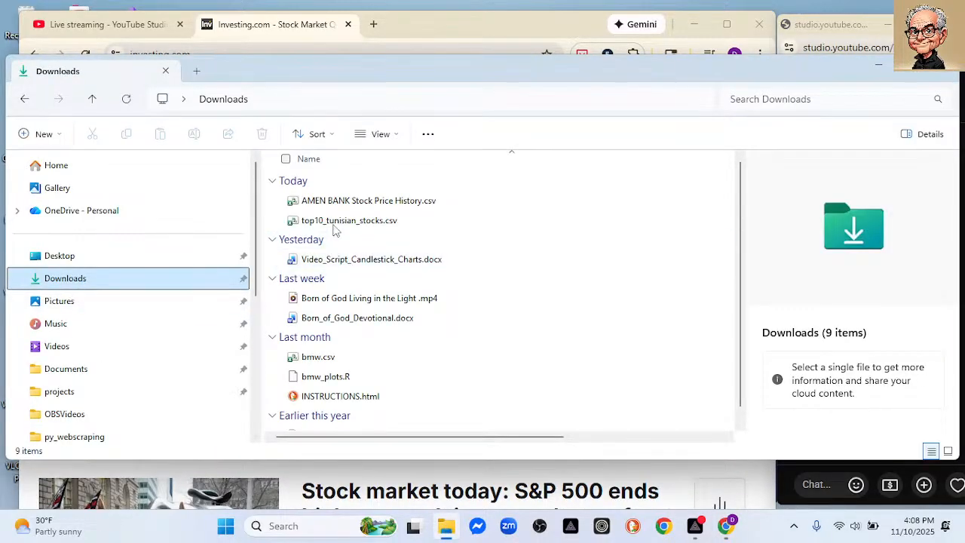
pyautogui.click(338, 222)
pyautogui.doubleClick(337, 223)
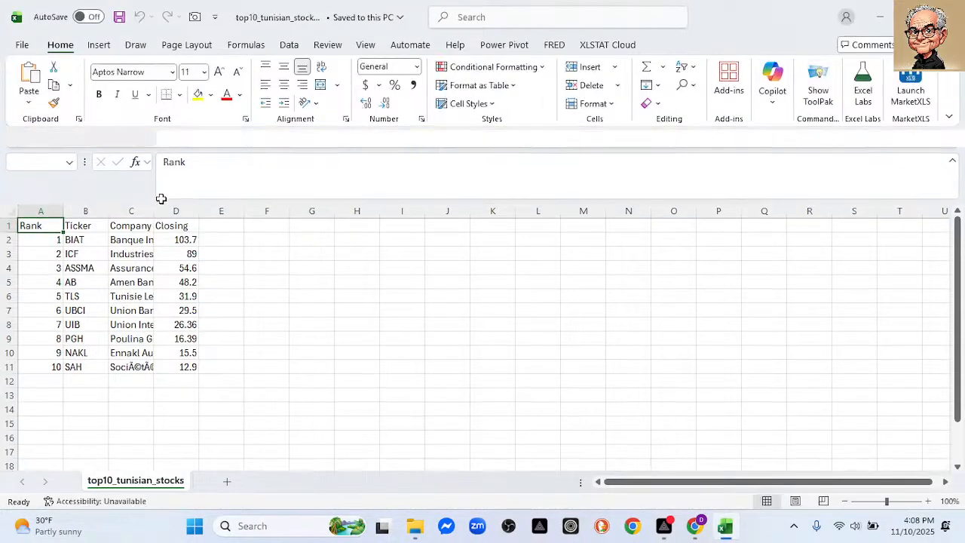
pyautogui.moveTo(155, 211); pyautogui.dragTo(155, 211)
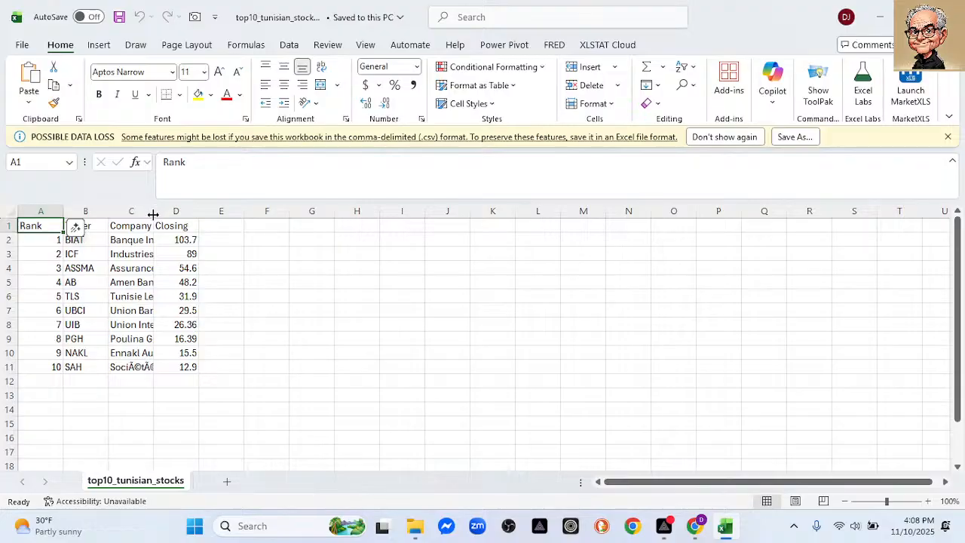
pyautogui.doubleClick(154, 212)
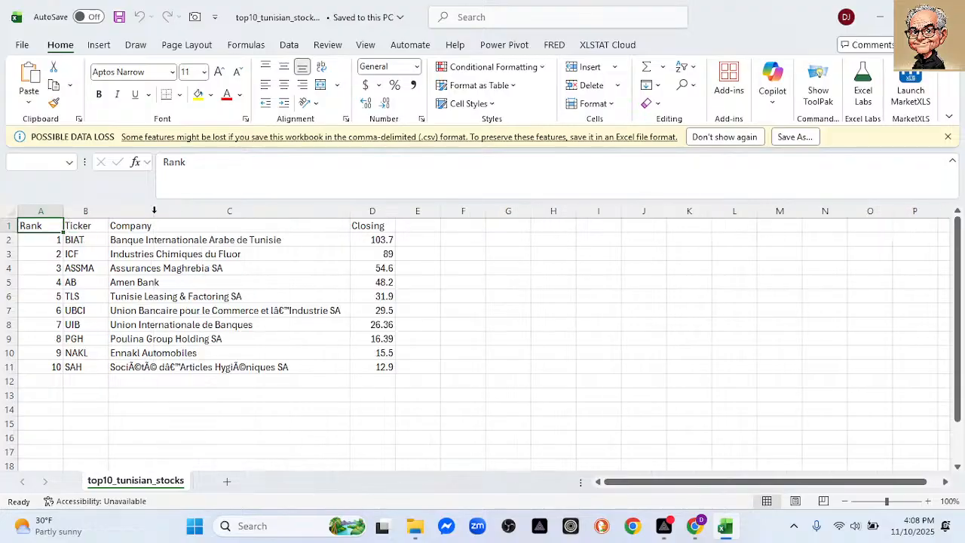
# Copy the company name Tunisie Leasing & Factoring SA from the stock list
pyautogui.click(178, 272)
pyautogui.click(168, 282)
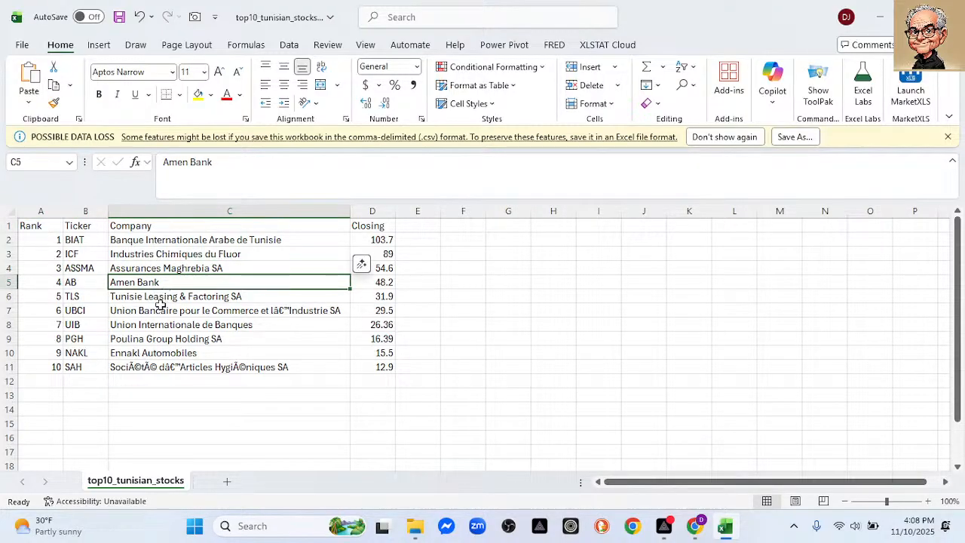
pyautogui.click(143, 300)
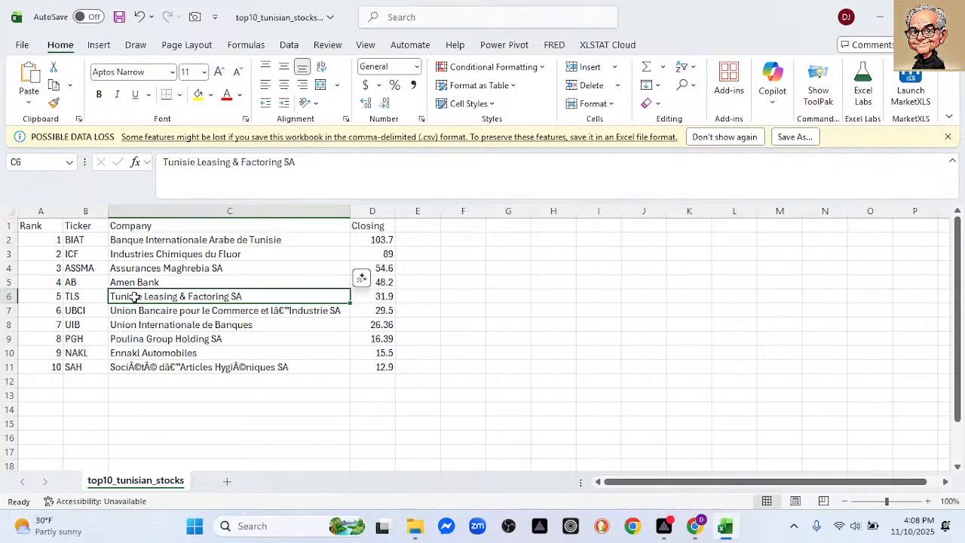
pyautogui.hotkey('ctrl', 'c')
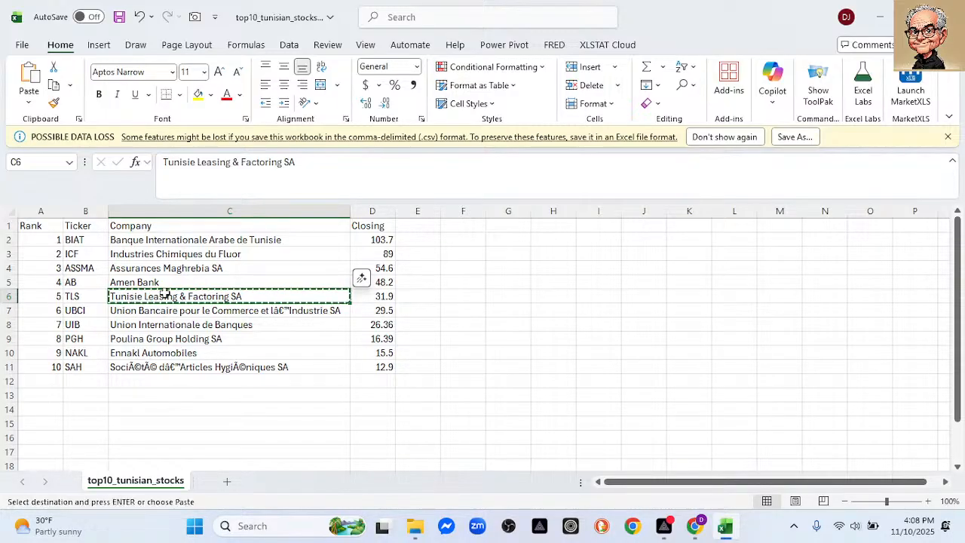
# Return to the browser, search Investing.com for Tunisie Leasing & Factoring SA and check the results
pyautogui.click(879, 19)
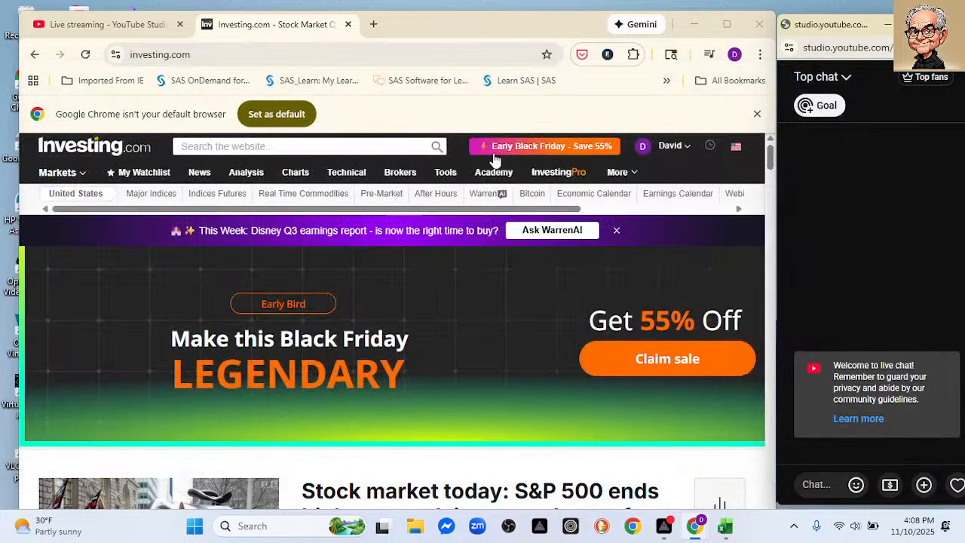
pyautogui.click(324, 146)
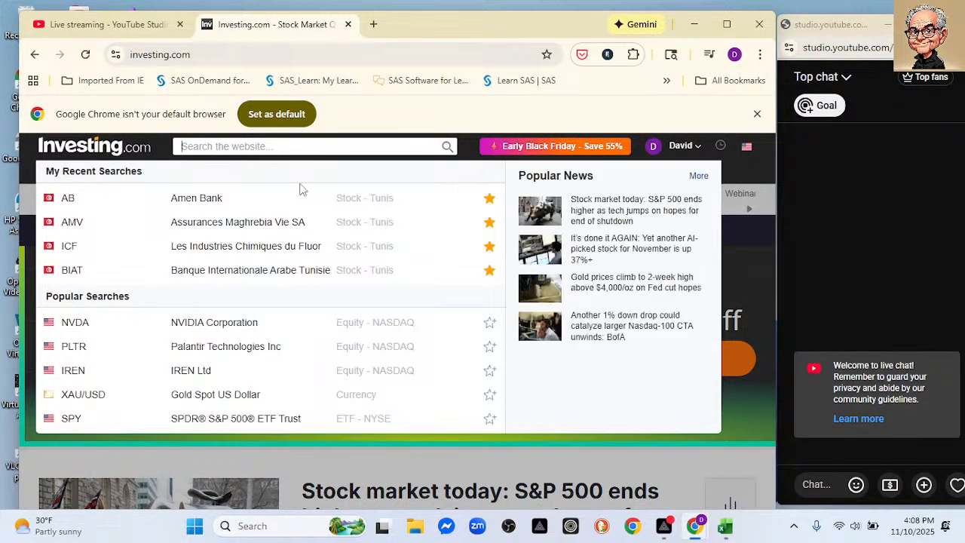
pyautogui.hotkey('ctrl', 'v')
pyautogui.press('Return')
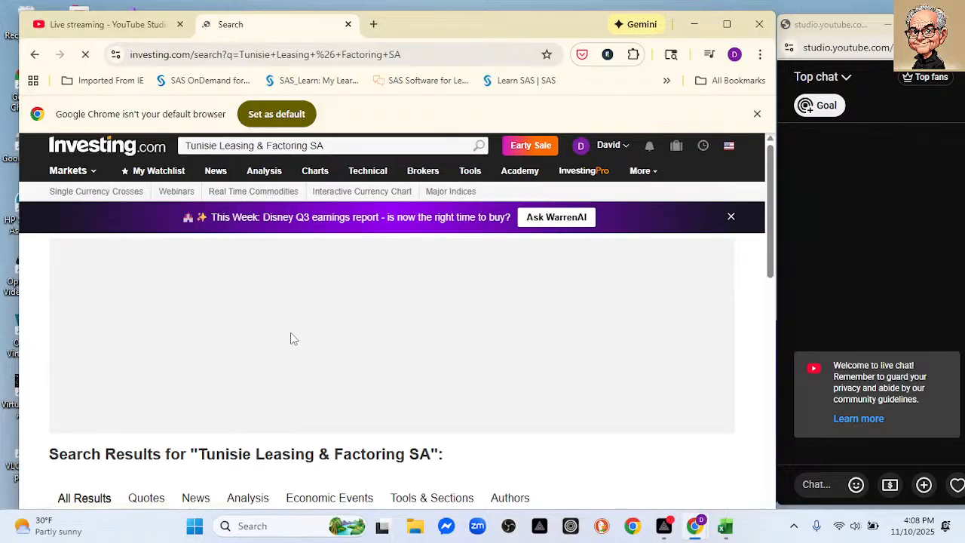
pyautogui.scroll(-1, 290, 338)
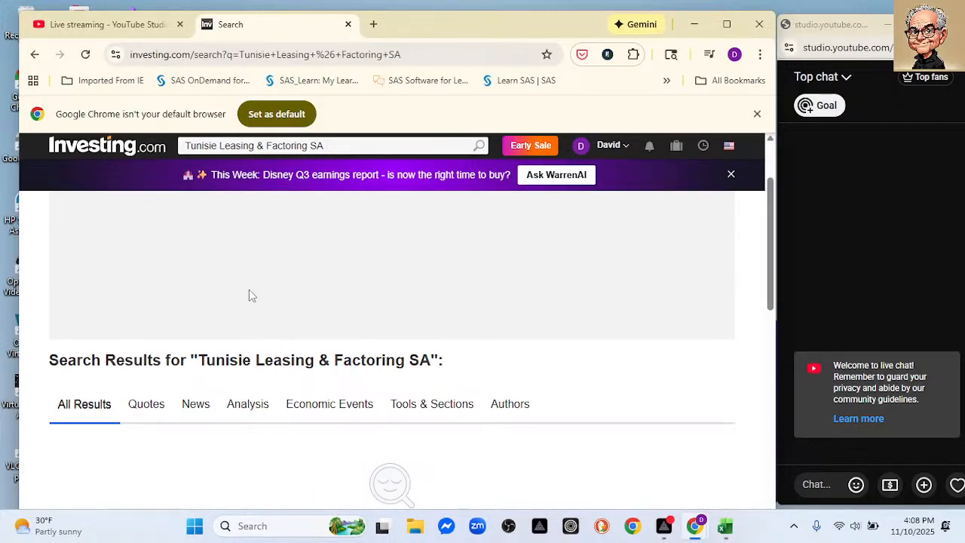
pyautogui.scroll(-1, 252, 296)
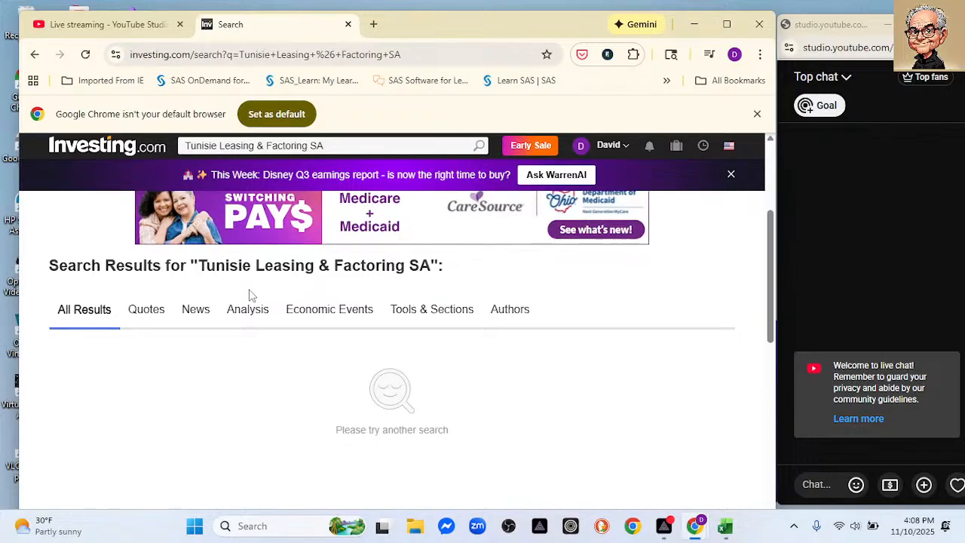
pyautogui.scroll(1, 253, 296)
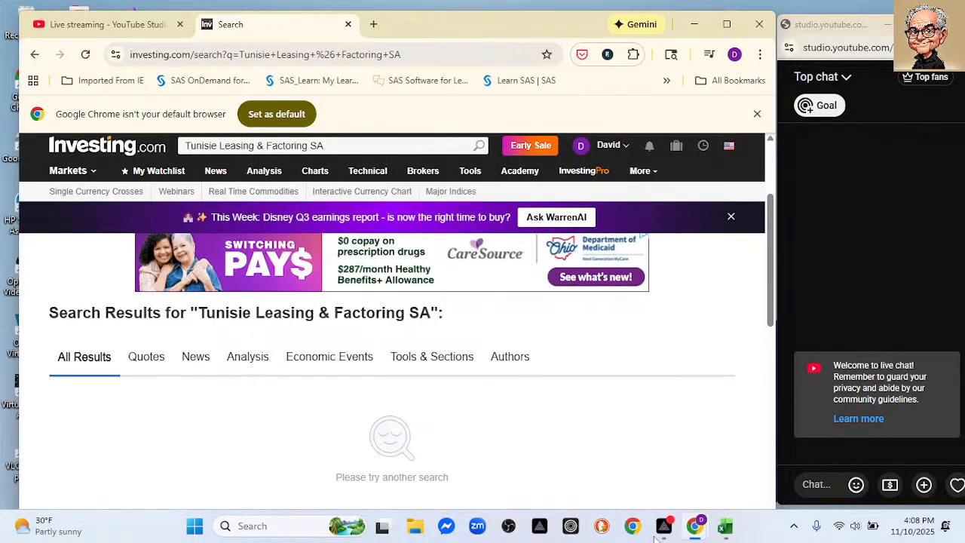
# Switch back to Excel and copy the ticker TLS of Tunisie Leasing & Factoring SA
pyautogui.click(723, 527)
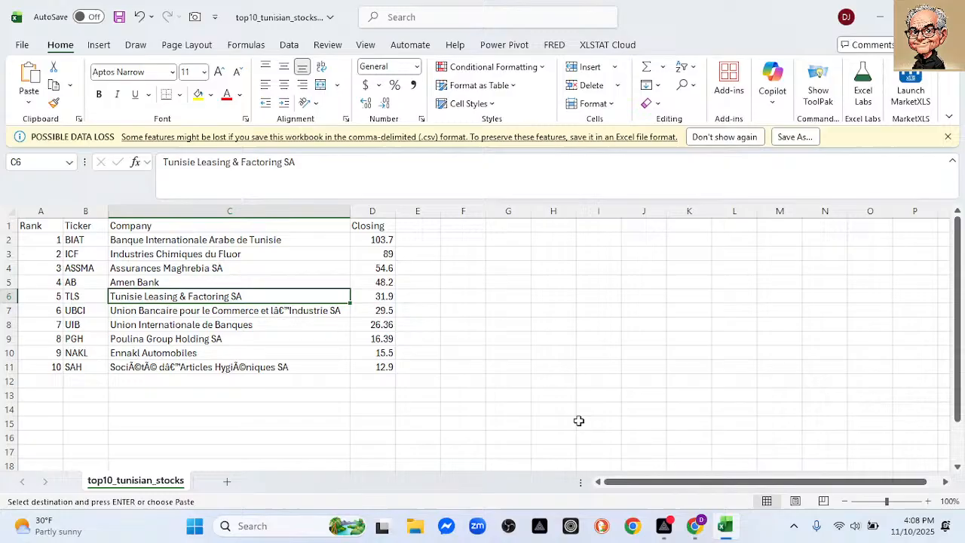
pyautogui.click(72, 296)
pyautogui.hotkey('ctrl', 'v')
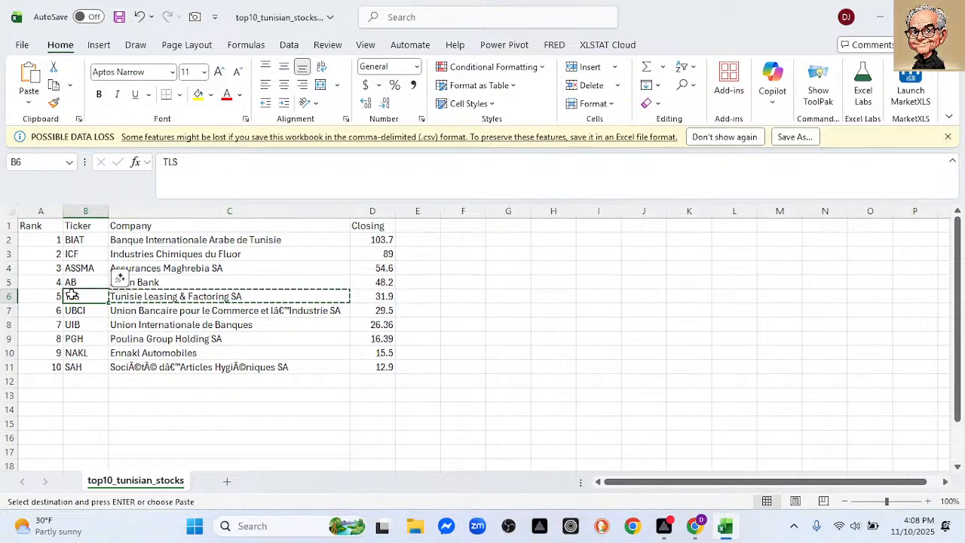
# Return to the browser, search Investing.com for the ticker TLS and look through the results
pyautogui.click(696, 527)
pyautogui.click(686, 490)
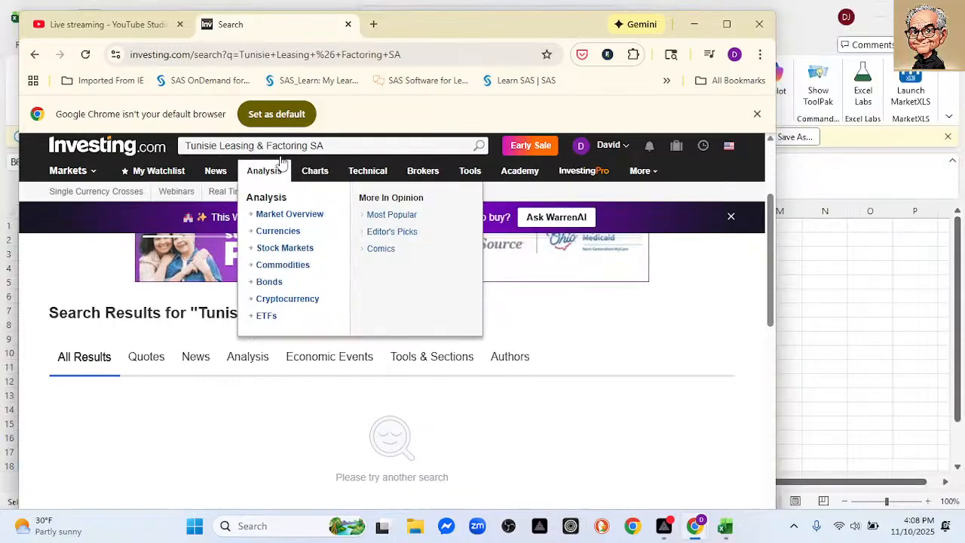
pyautogui.click(334, 147)
pyautogui.press('BackSpace')
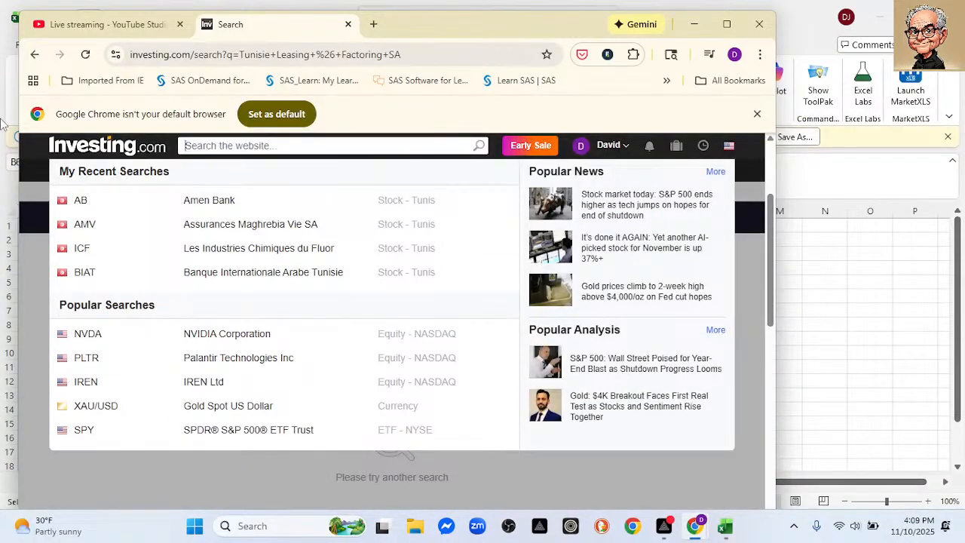
pyautogui.hotkey('ctrl', 'v')
pyautogui.press('Return')
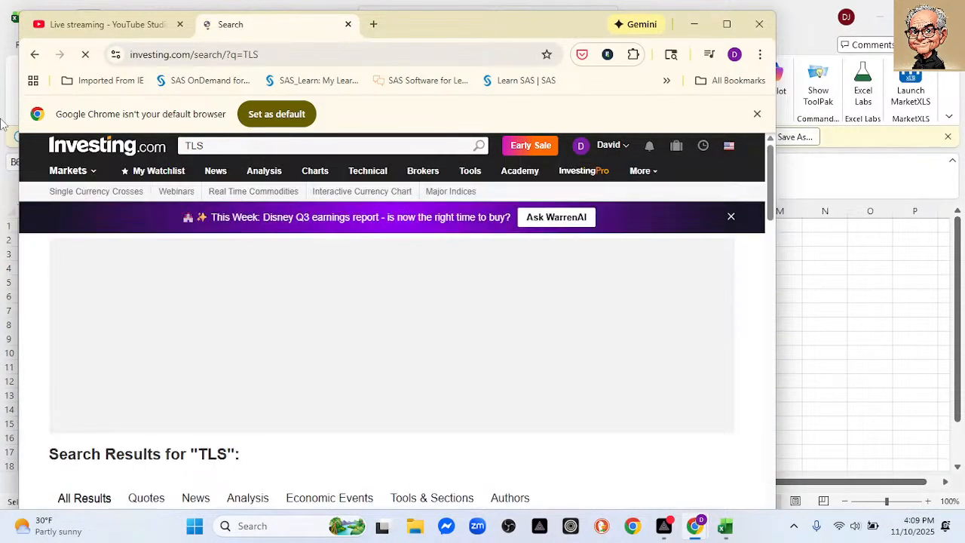
pyautogui.scroll(-3, 293, 370)
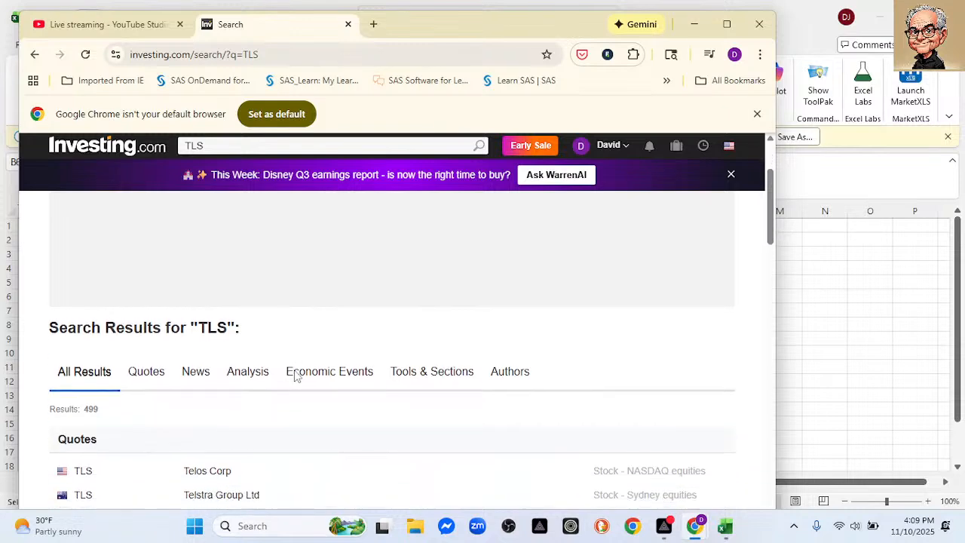
# Check the TLS search results against the Excel stock list, and open the Tunis-listed Tunisie Leasing quote in the browser
pyautogui.scroll(-1, 296, 375)
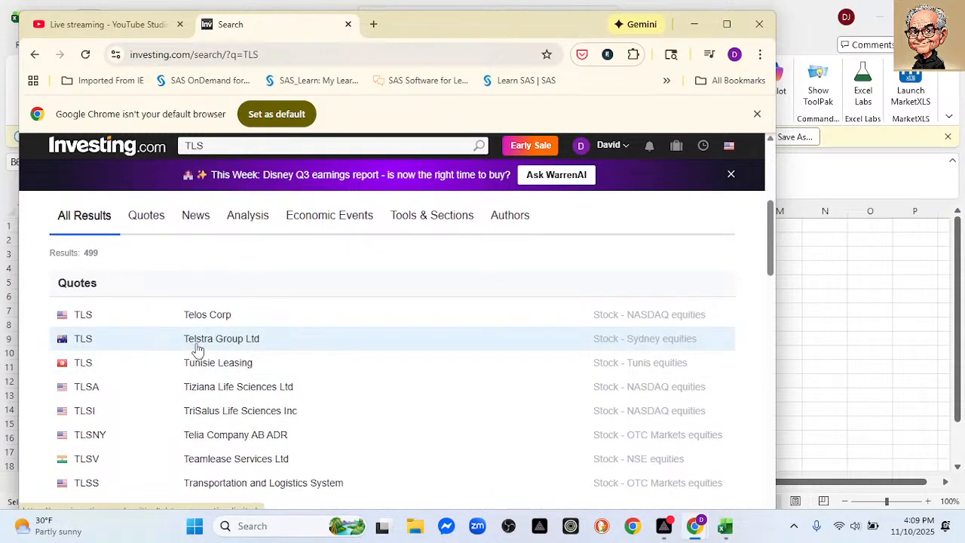
pyautogui.scroll(-1, 256, 355)
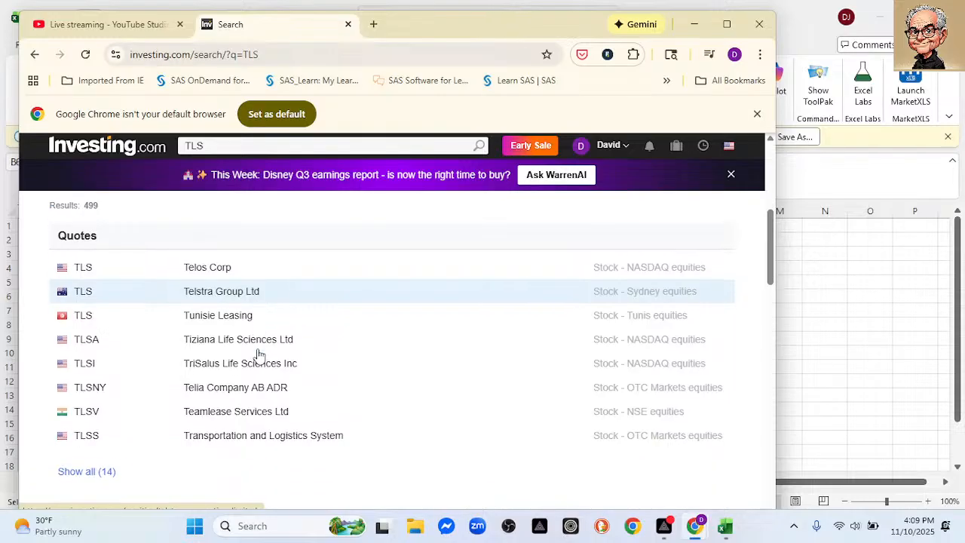
pyautogui.click(725, 525)
pyautogui.moveTo(713, 520)
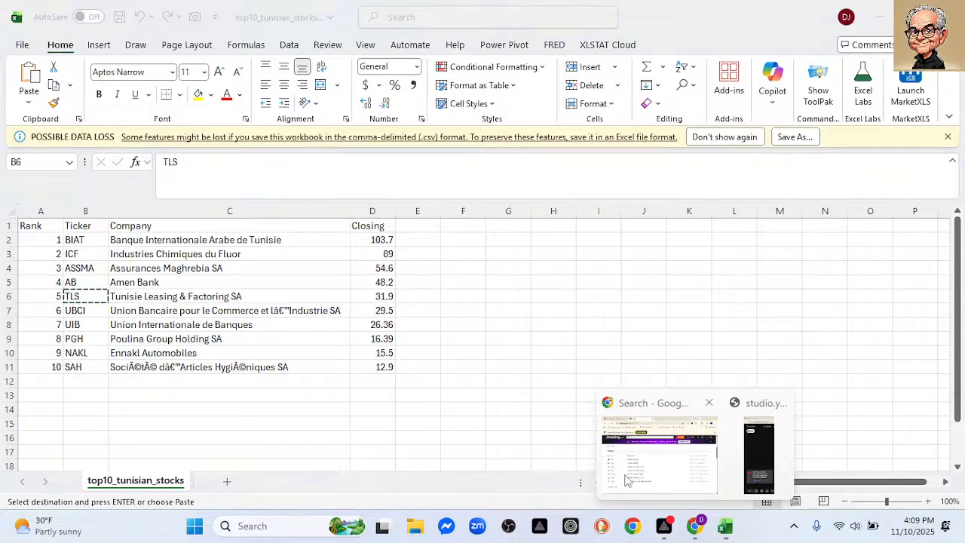
pyautogui.click(660, 452)
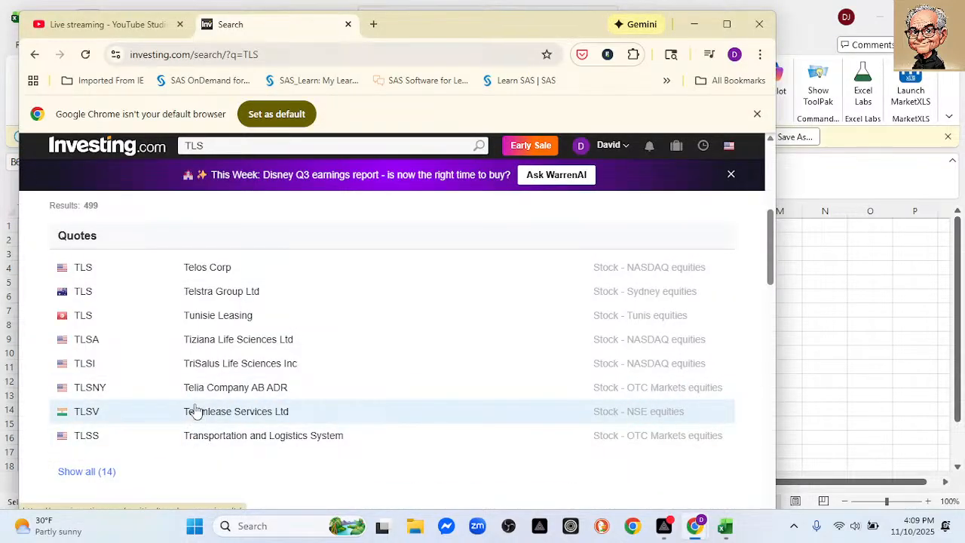
pyautogui.click(209, 321)
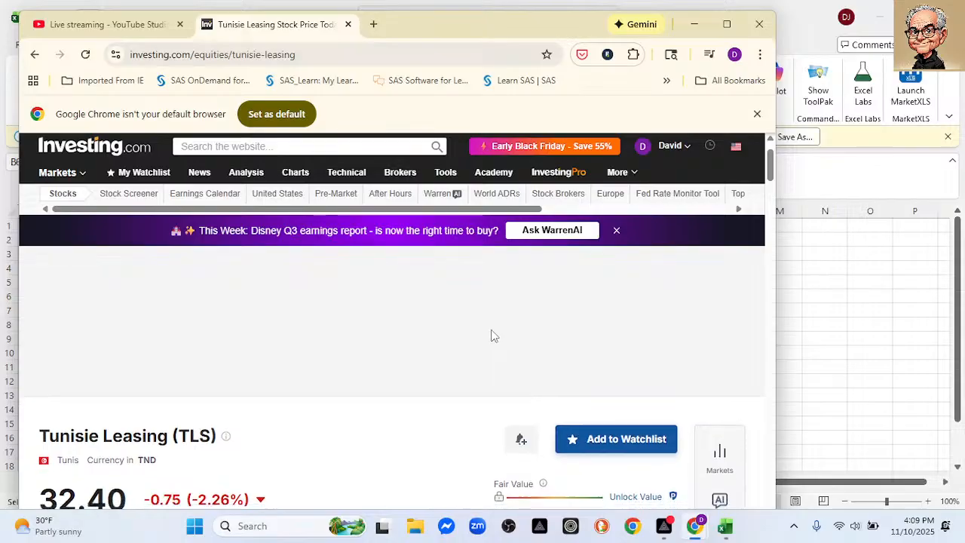
# Add Tunisie Leasing (TLS) to the first My Watchlist and dismiss the watchlist selection
pyautogui.scroll(-1, 494, 331)
pyautogui.click(597, 403)
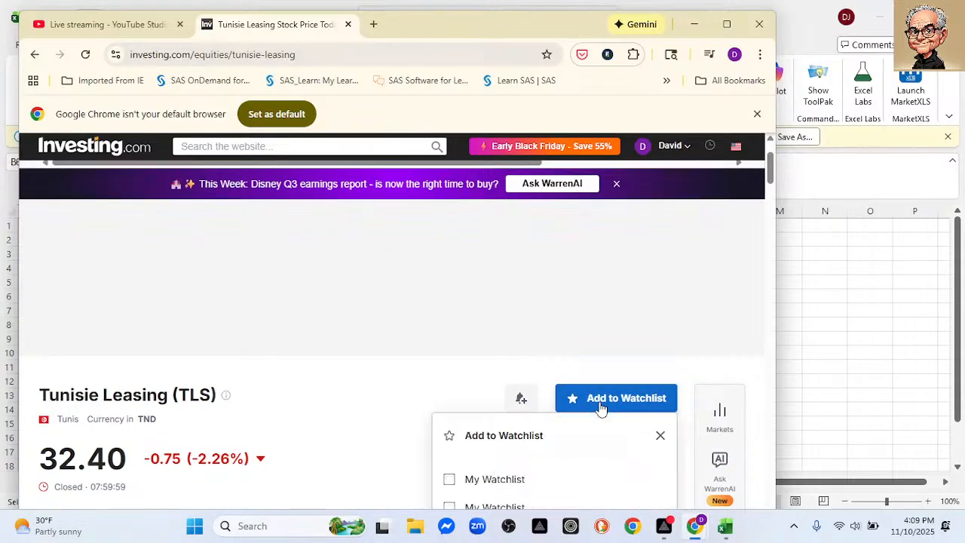
pyautogui.click(454, 482)
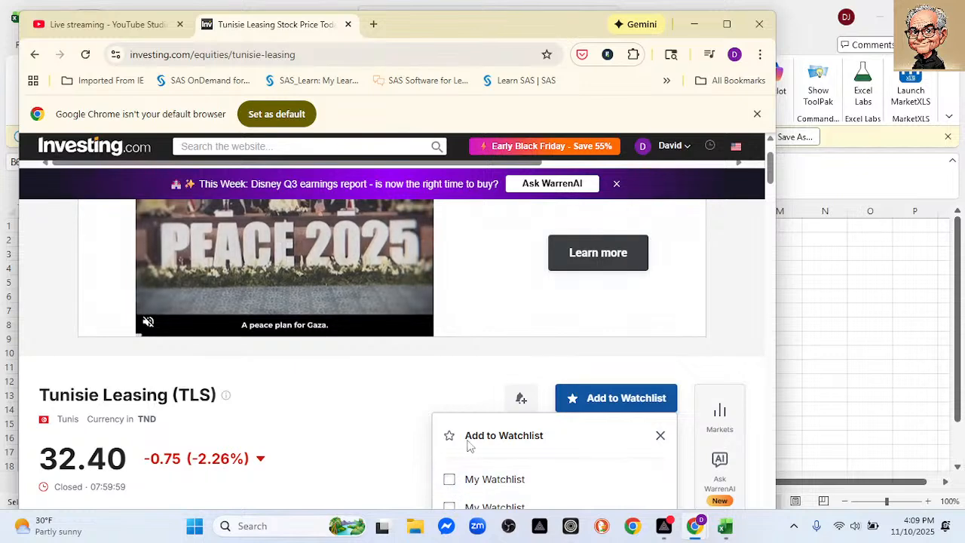
pyautogui.click(452, 486)
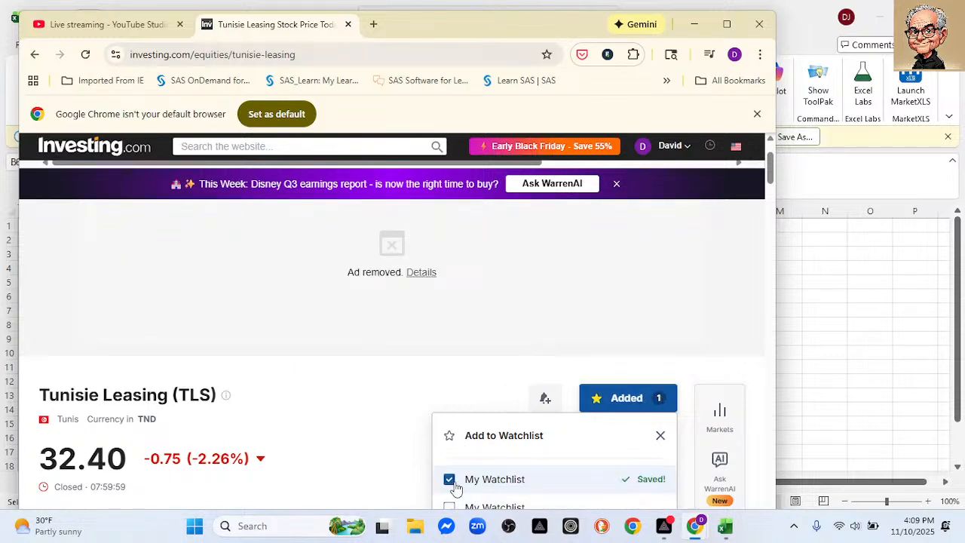
pyautogui.click(533, 449)
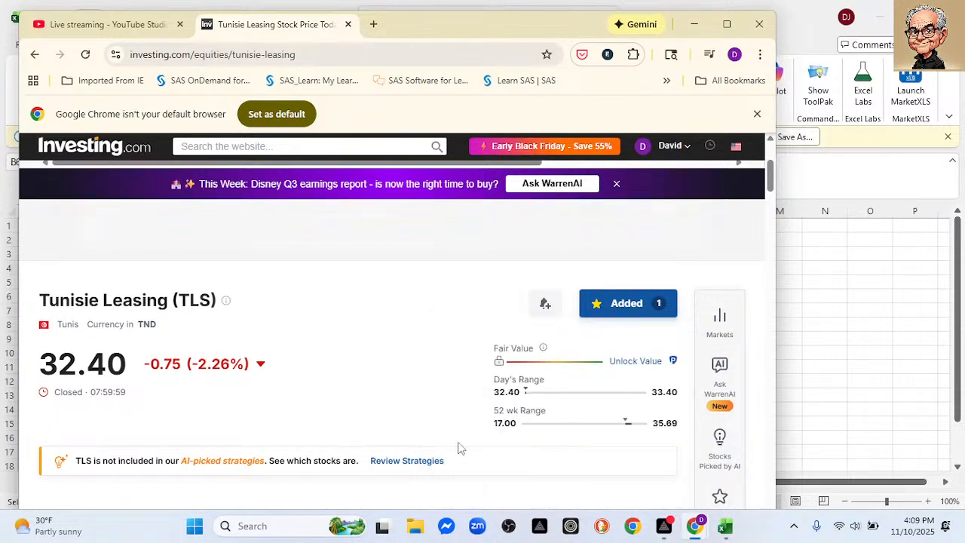
pyautogui.click(270, 355)
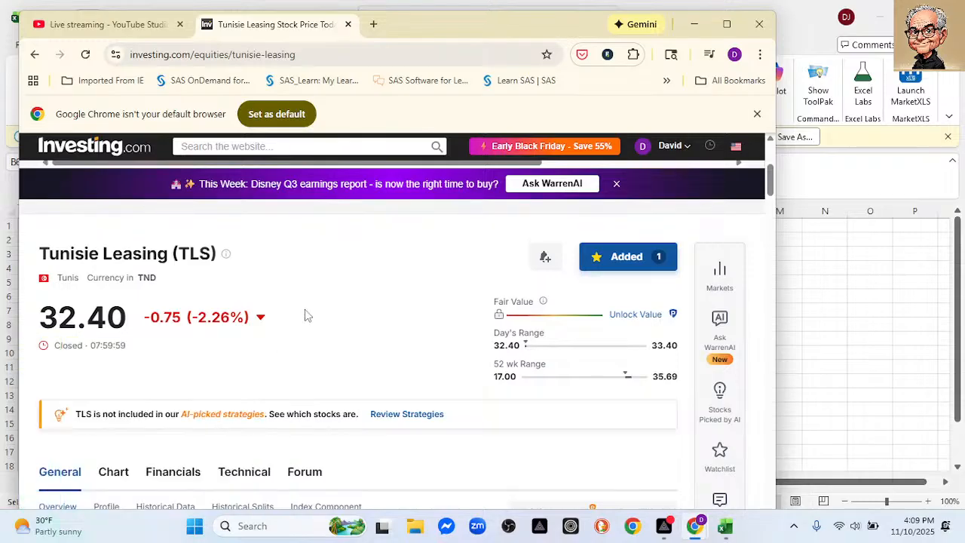
# Examine the Tunisie Leasing price chart on the overview page at the 1M interval
pyautogui.scroll(-2, 306, 315)
pyautogui.scroll(-1, 306, 315)
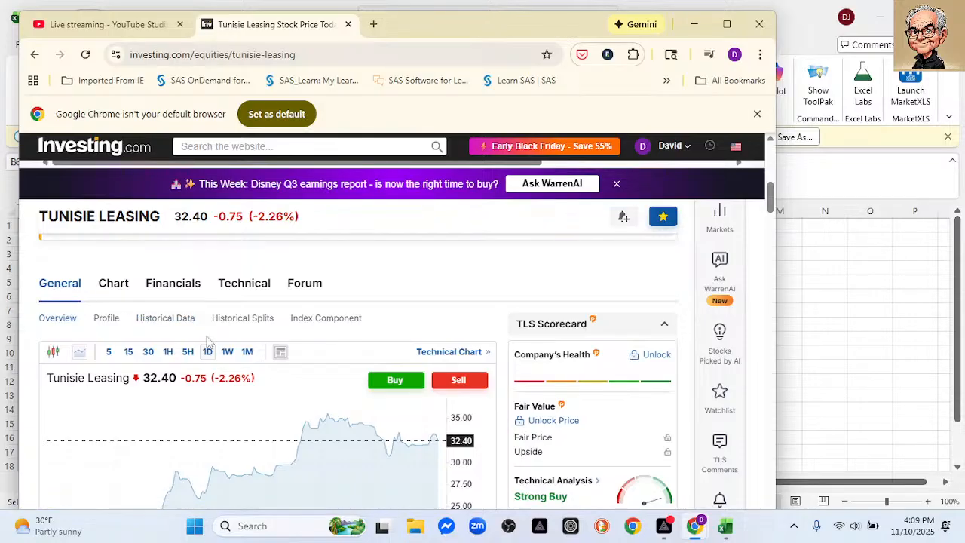
pyautogui.scroll(-2, 224, 354)
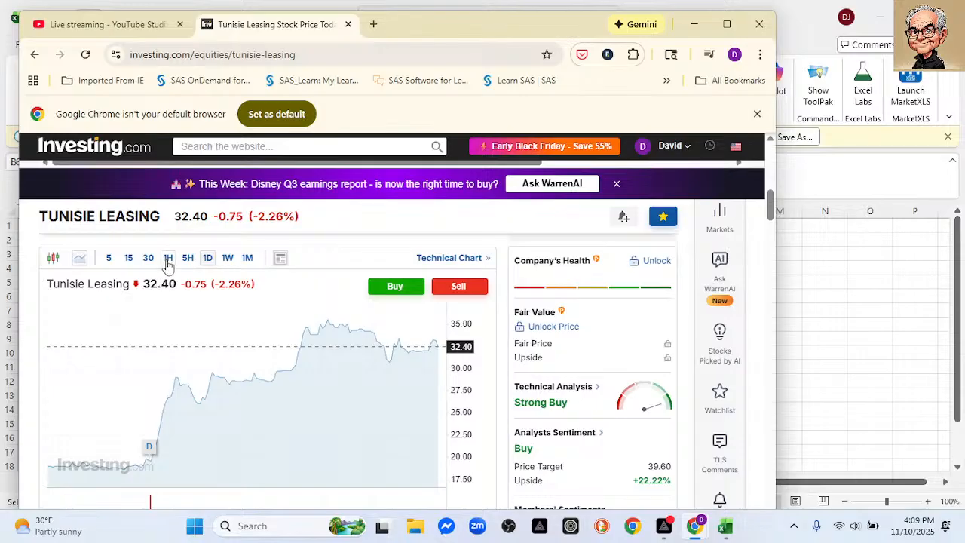
pyautogui.click(251, 263)
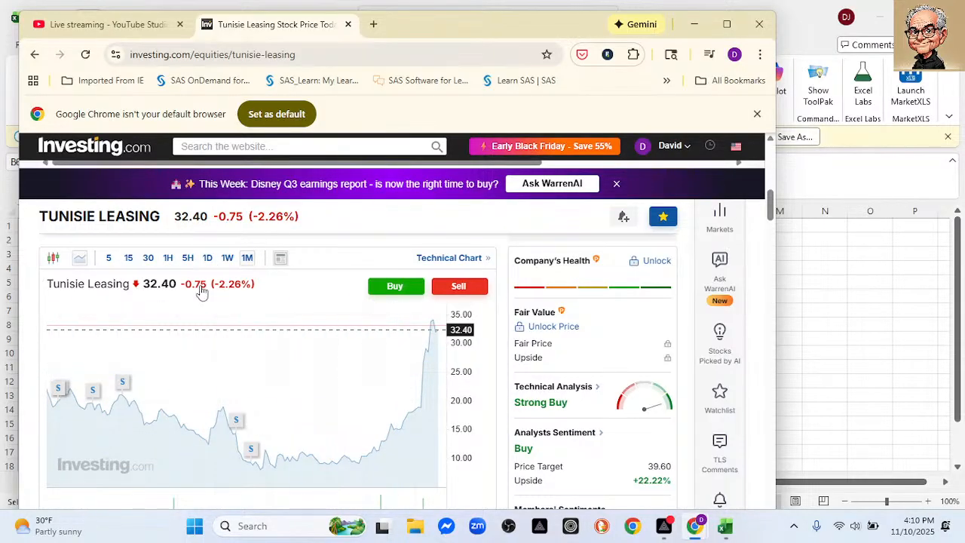
pyautogui.scroll(1, 240, 262)
pyautogui.scroll(1, 243, 263)
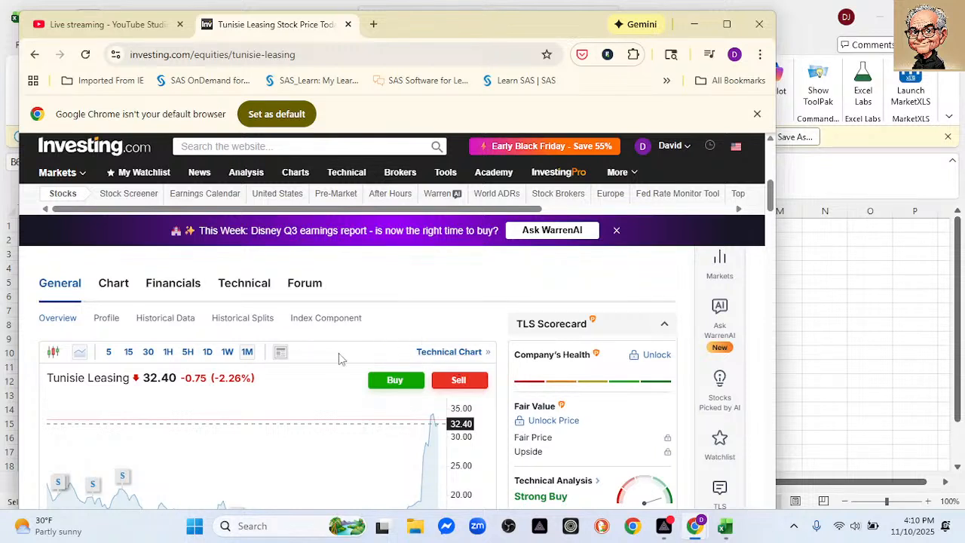
# Open the historical data of Tunisie Leasing and go to its stock price history table
pyautogui.click(168, 324)
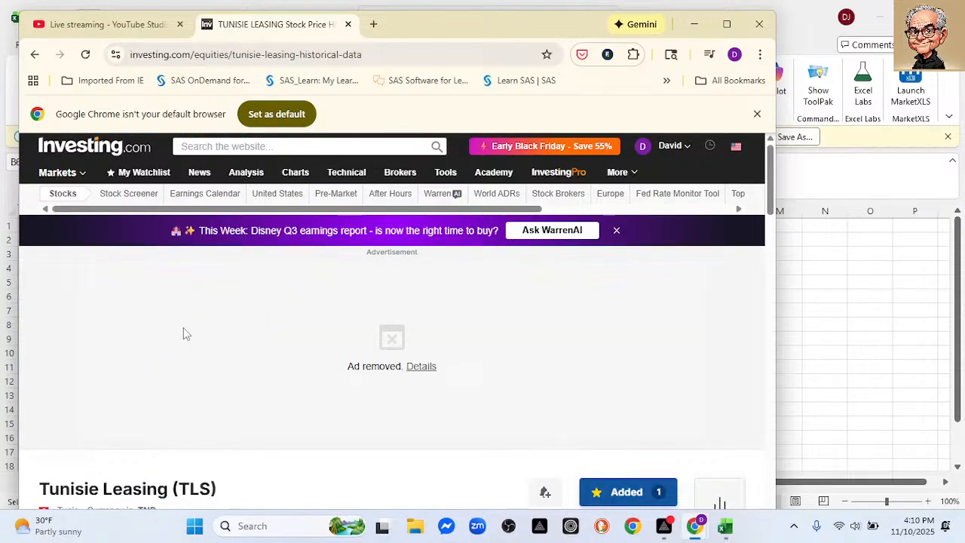
pyautogui.scroll(-2, 356, 433)
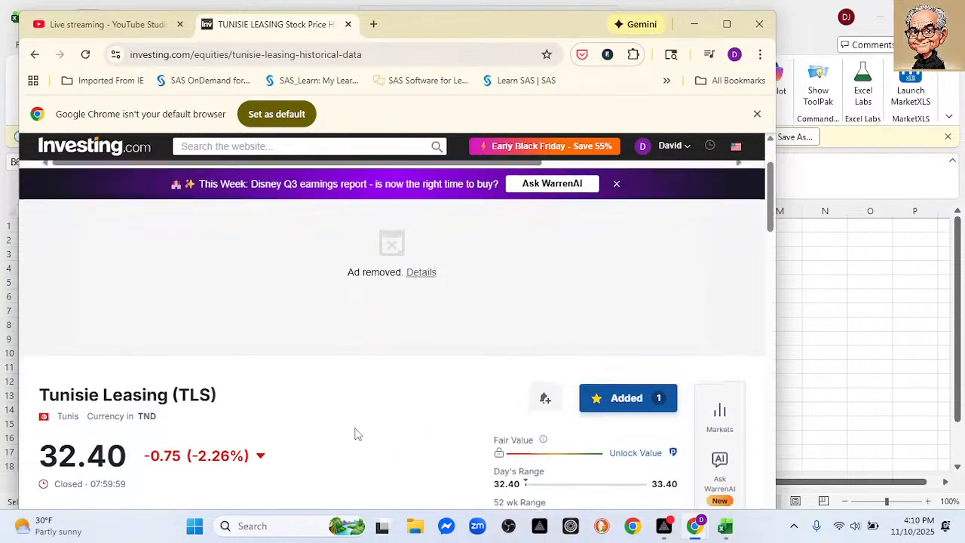
pyautogui.scroll(-2, 358, 434)
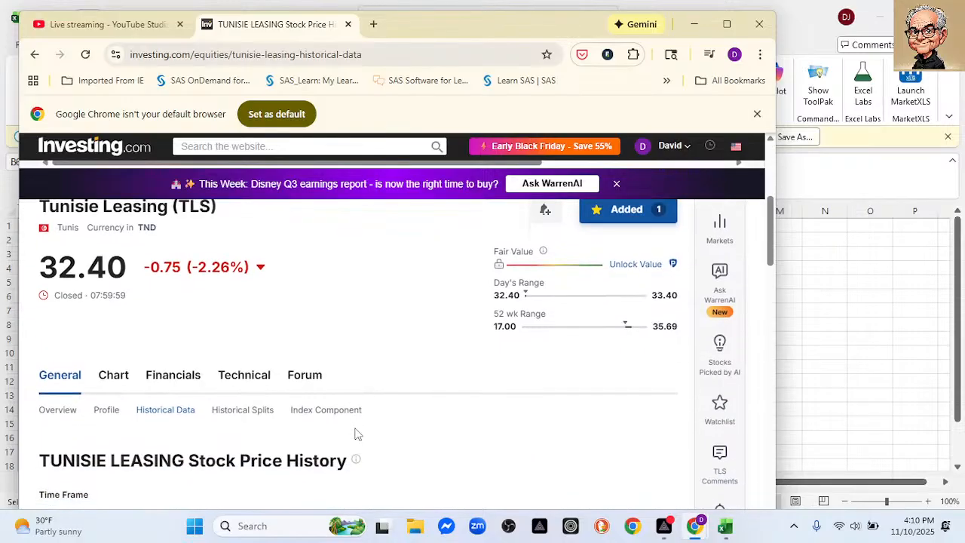
pyautogui.scroll(-2, 358, 434)
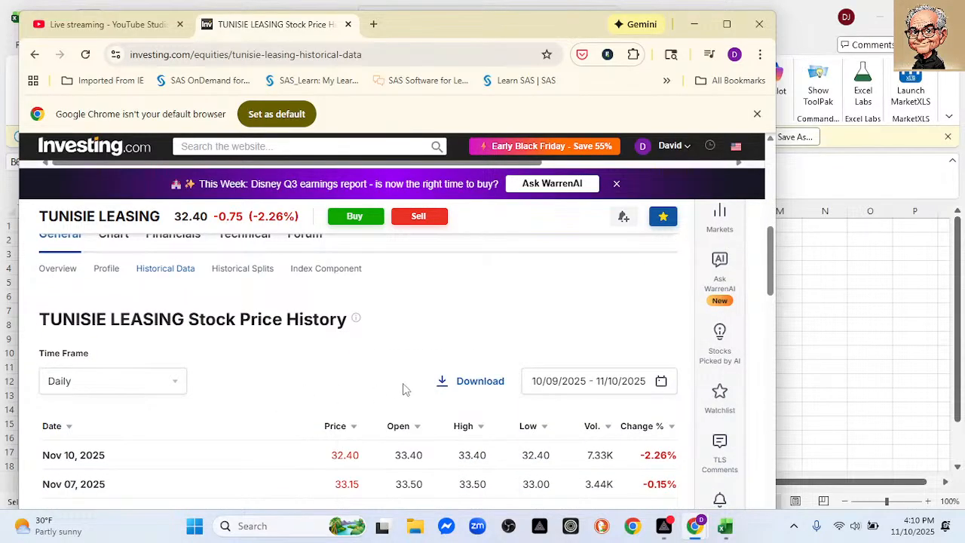
# Set the price history's start date to 01/01/2024 and apply the new date range
pyautogui.click(556, 378)
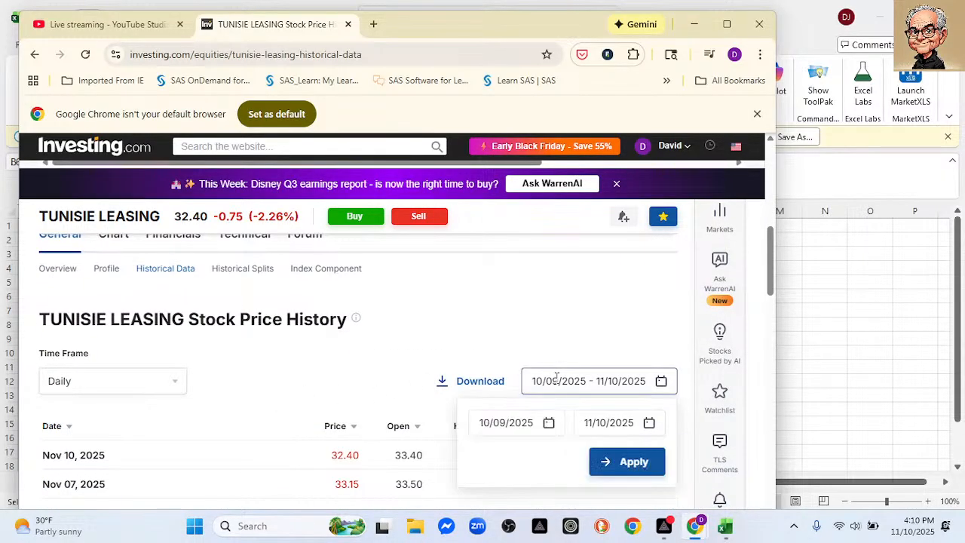
pyautogui.click(527, 424)
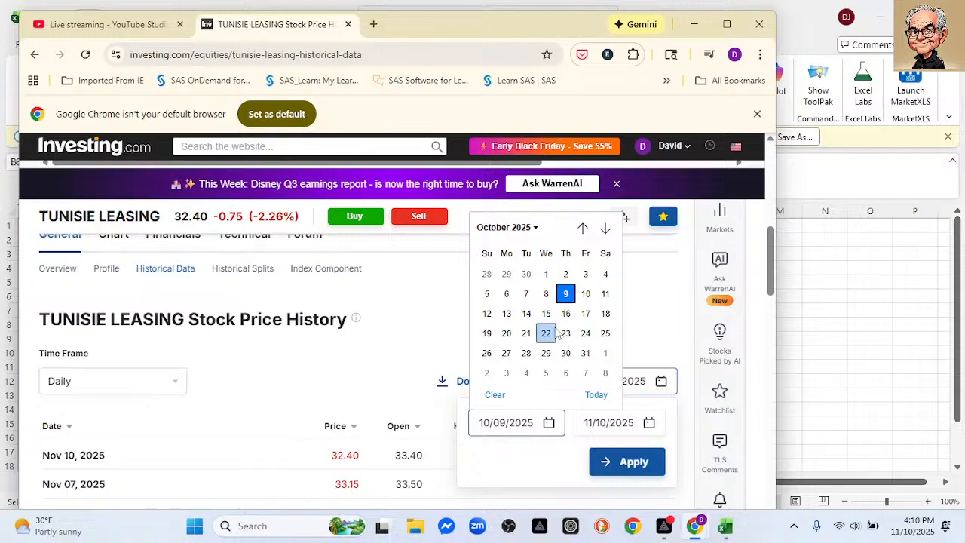
pyautogui.click(536, 231)
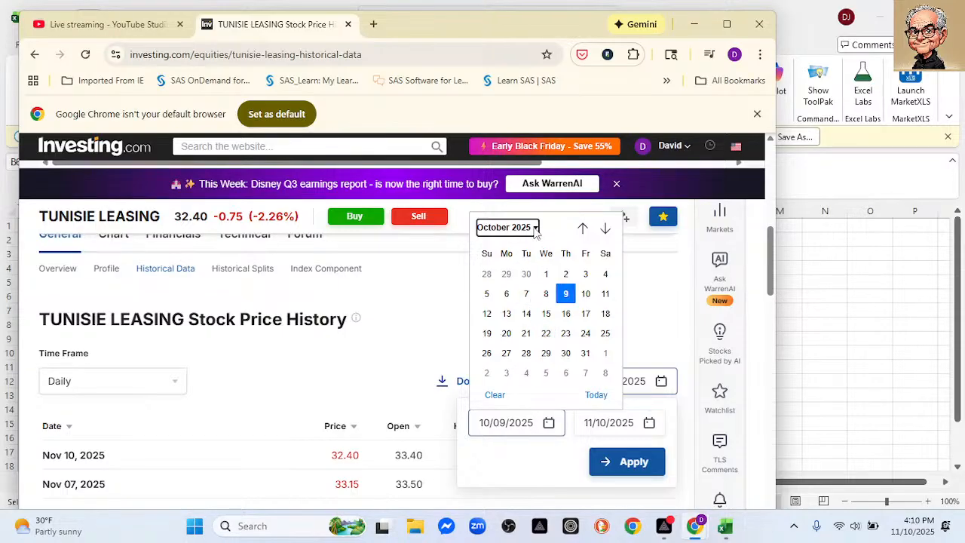
pyautogui.click(502, 305)
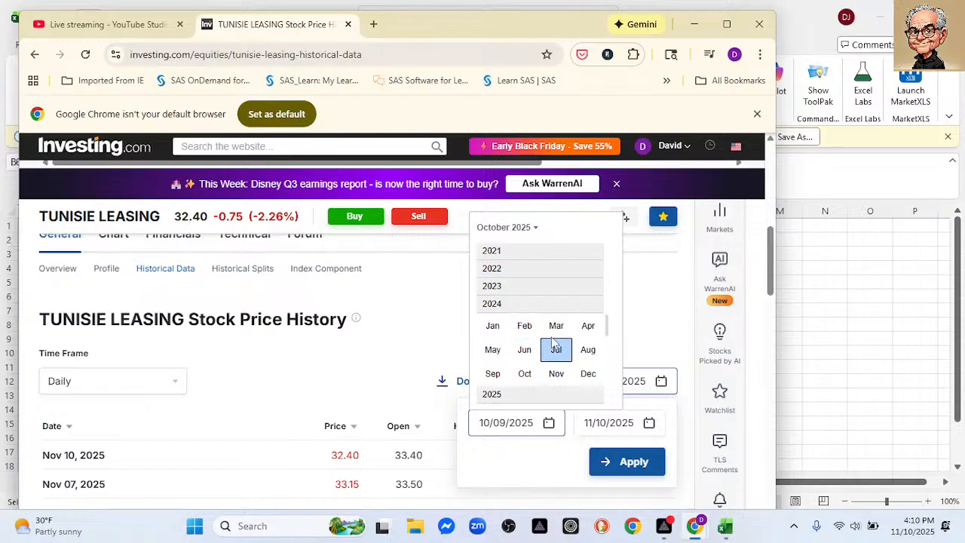
pyautogui.click(503, 334)
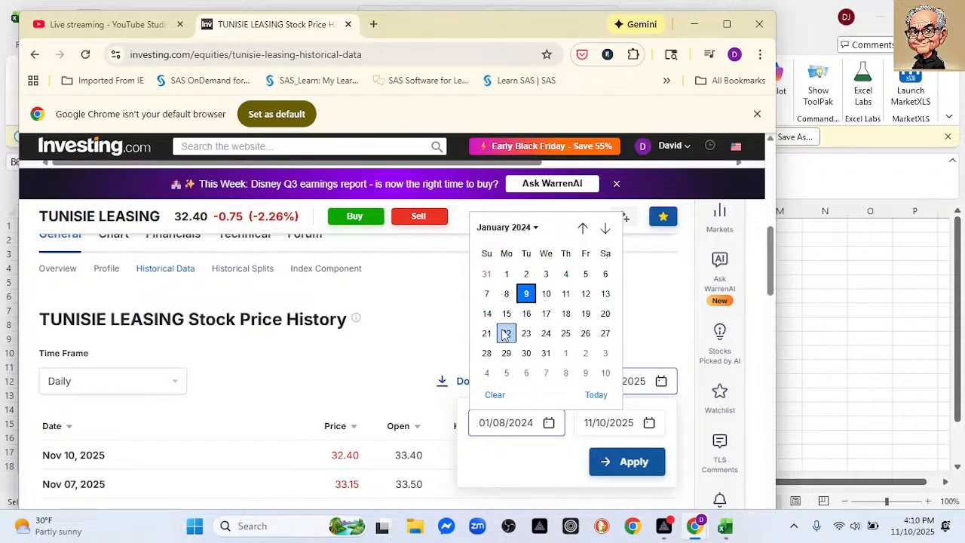
pyautogui.click(507, 276)
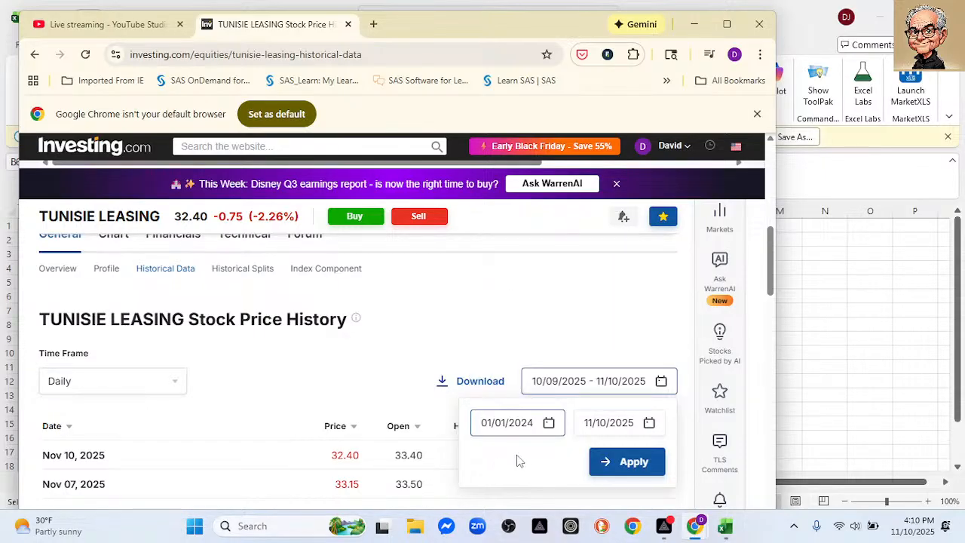
pyautogui.click(610, 462)
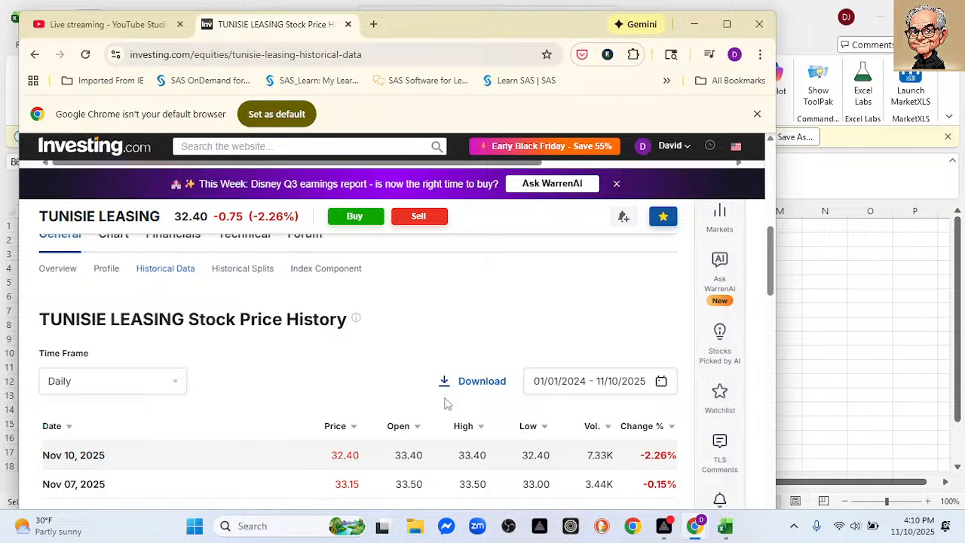
# Download the price history sorted by date from oldest to newest, and close the browser window
pyautogui.click(65, 427)
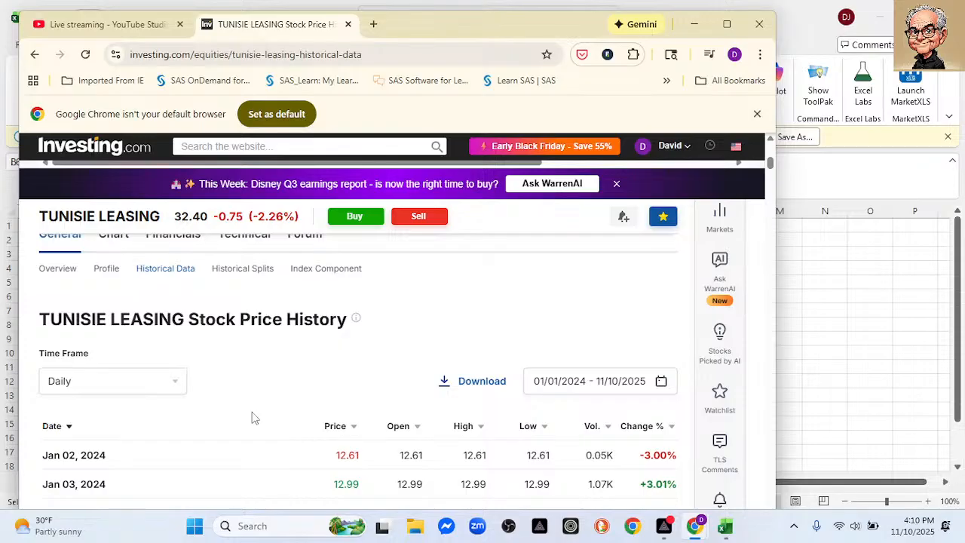
pyautogui.click(473, 388)
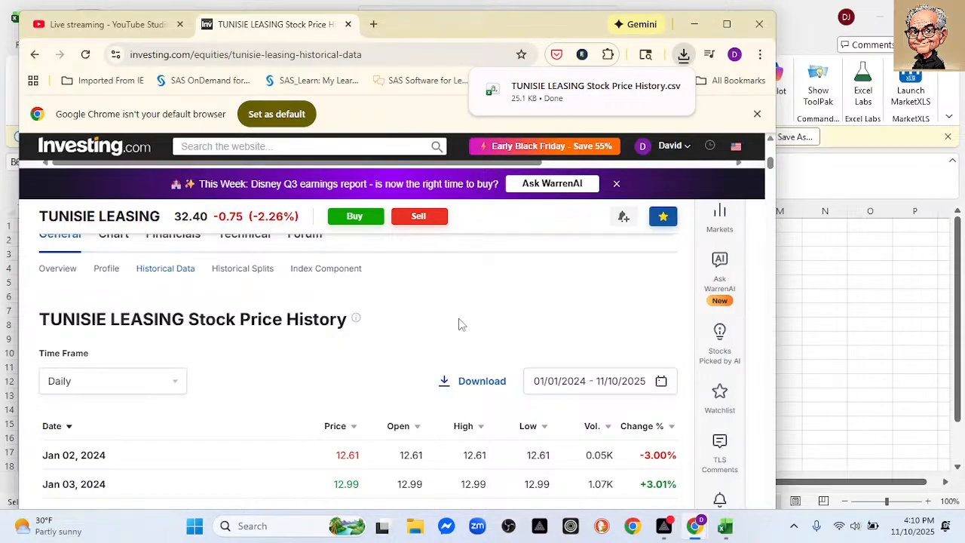
pyautogui.click(756, 26)
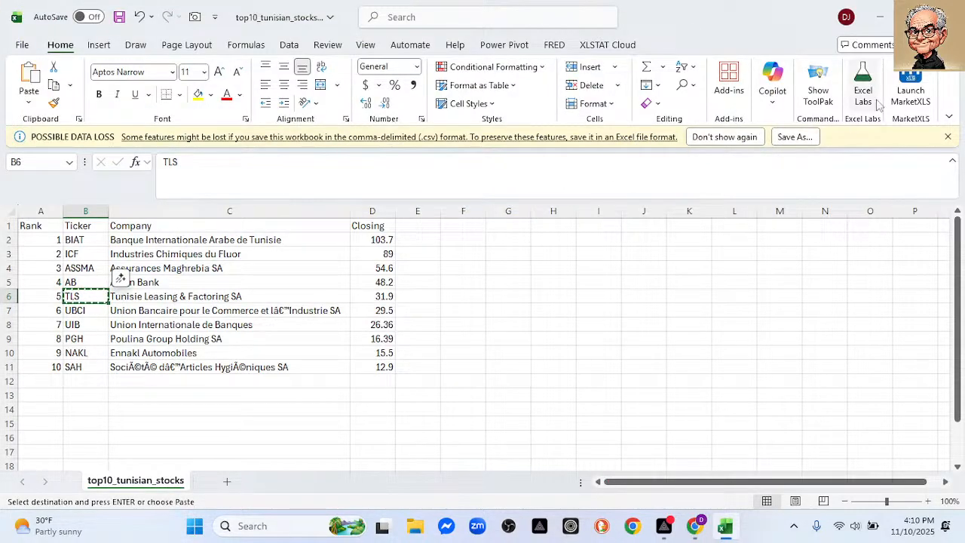
# Cancel closing the stock list and start saving it as an Excel workbook with the full set of save locations
pyautogui.click(947, 16)
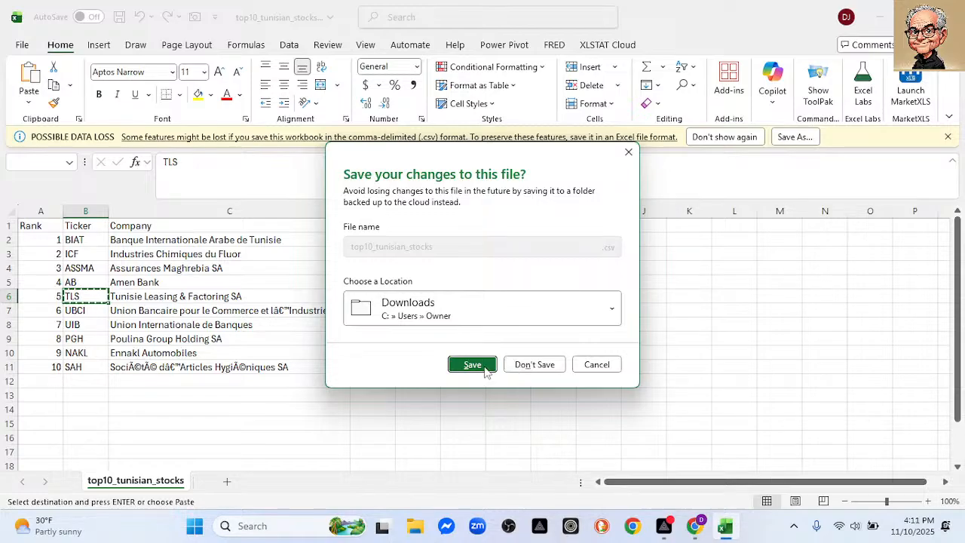
pyautogui.click(592, 363)
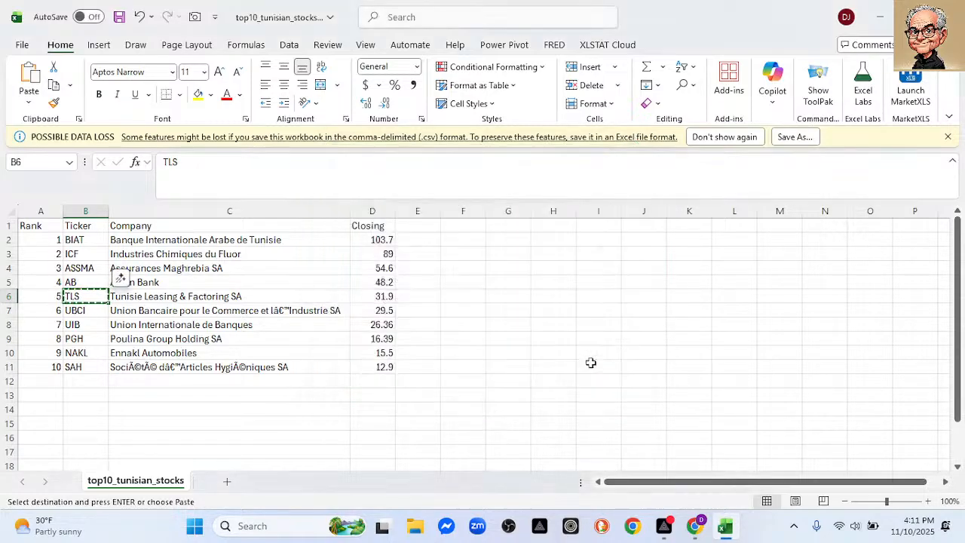
pyautogui.click(787, 138)
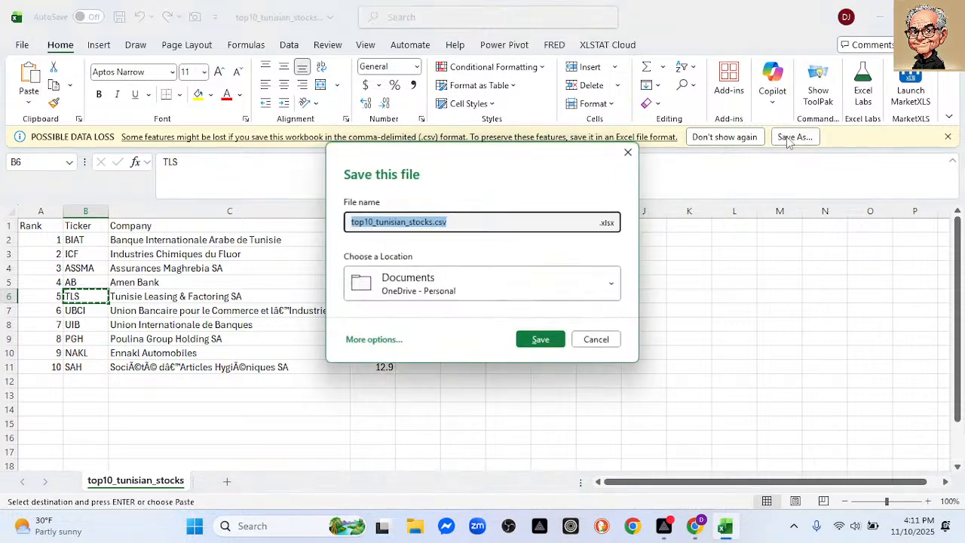
pyautogui.click(484, 279)
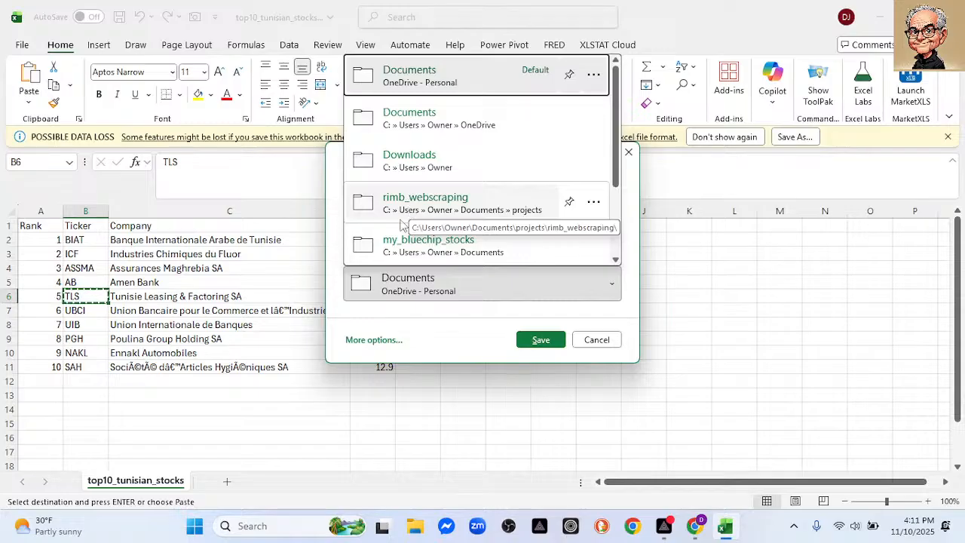
pyautogui.click(396, 339)
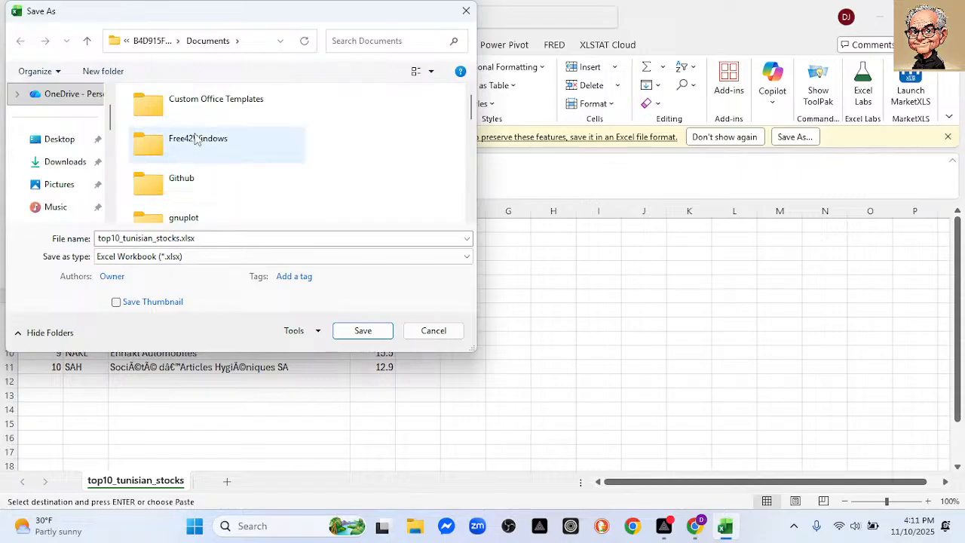
# Look through the folders in Documents for a place to save the workbook
pyautogui.scroll(-3, 60, 197)
pyautogui.scroll(-2, 60, 205)
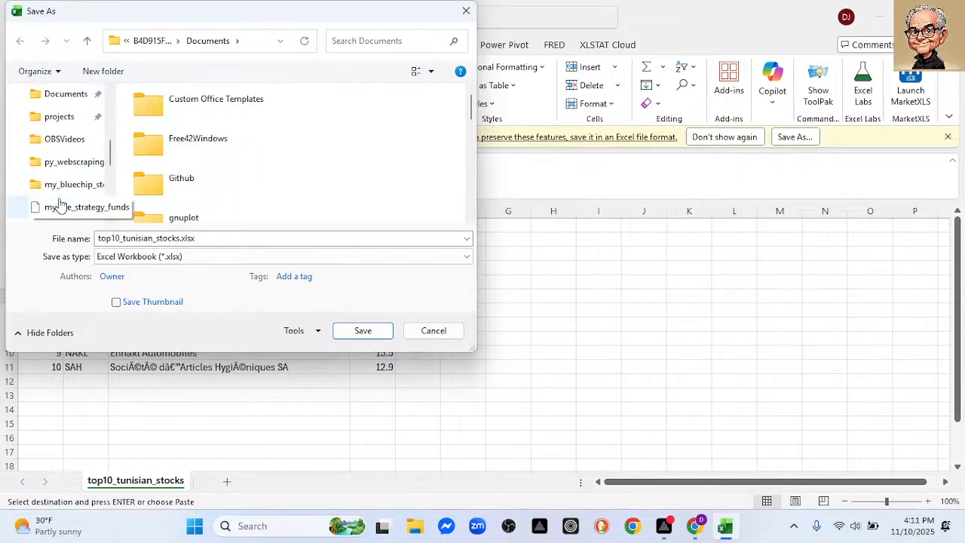
pyautogui.click(75, 101)
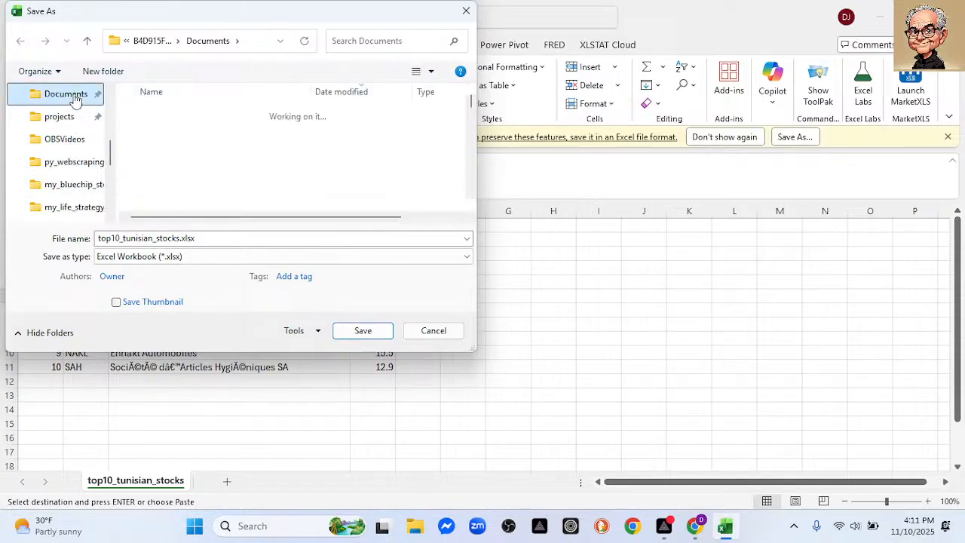
pyautogui.scroll(-3, 238, 133)
pyautogui.scroll(-2, 238, 133)
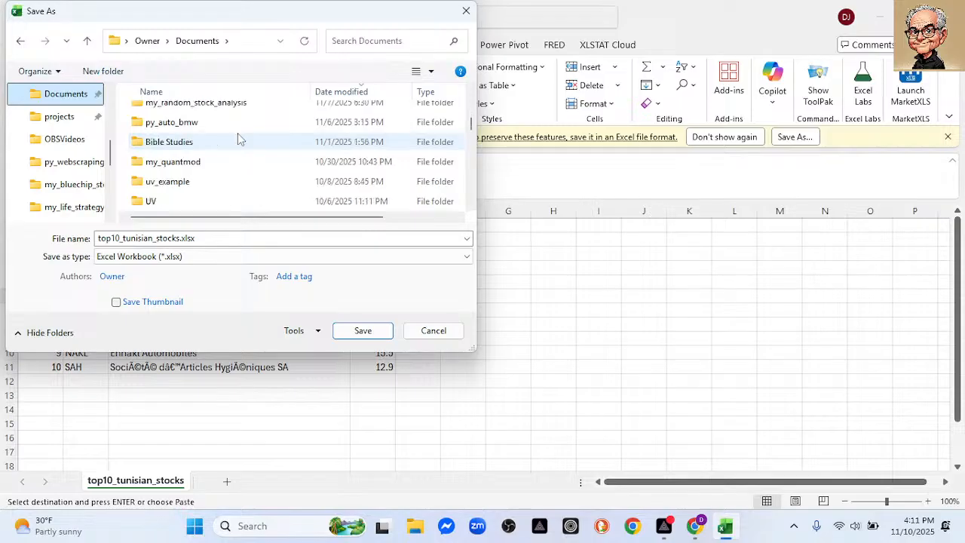
pyautogui.scroll(-10, 237, 133)
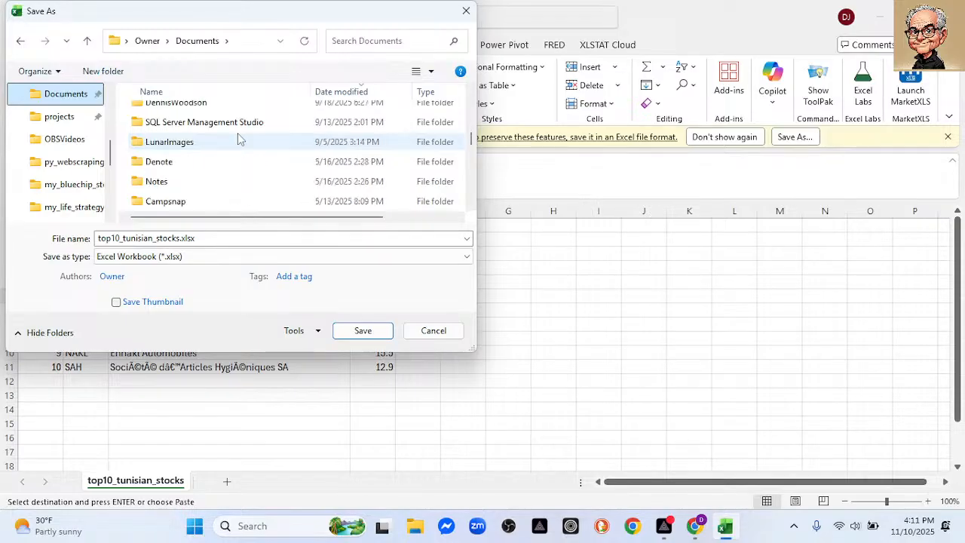
pyautogui.scroll(-3, 238, 133)
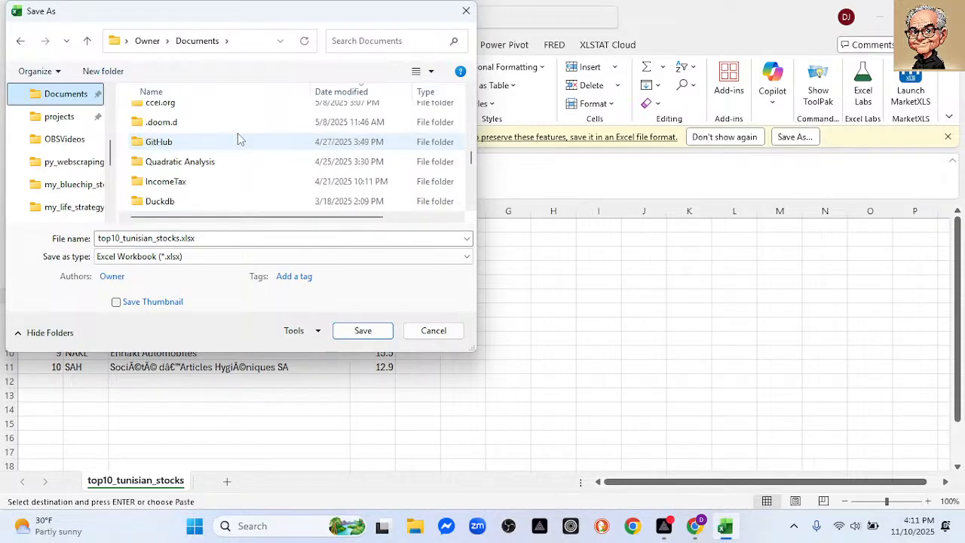
pyautogui.scroll(-5, 237, 132)
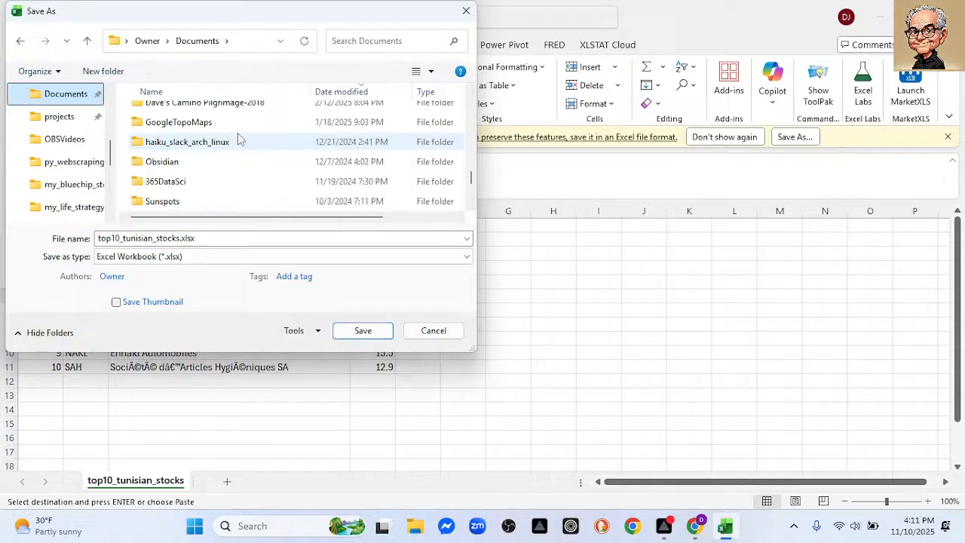
pyautogui.scroll(-1, 237, 138)
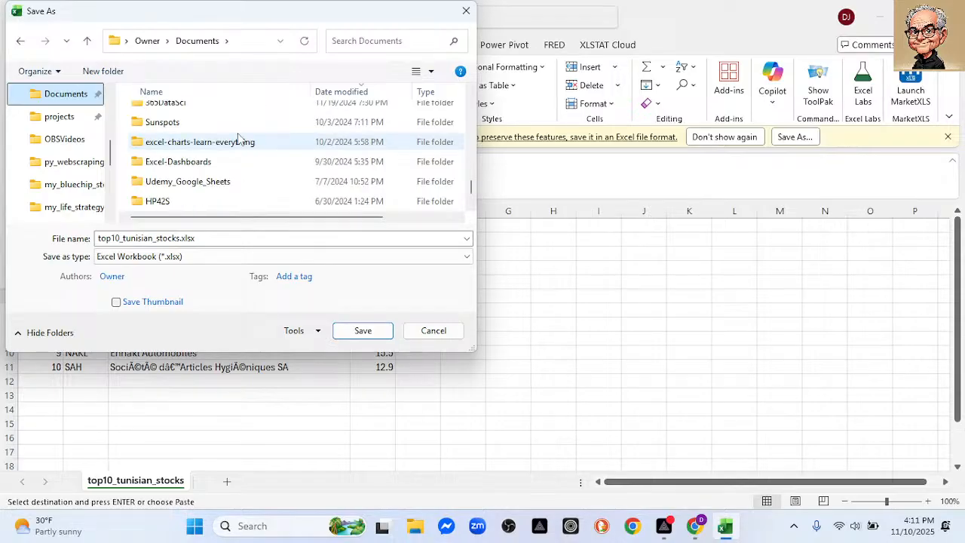
pyautogui.scroll(-1, 238, 138)
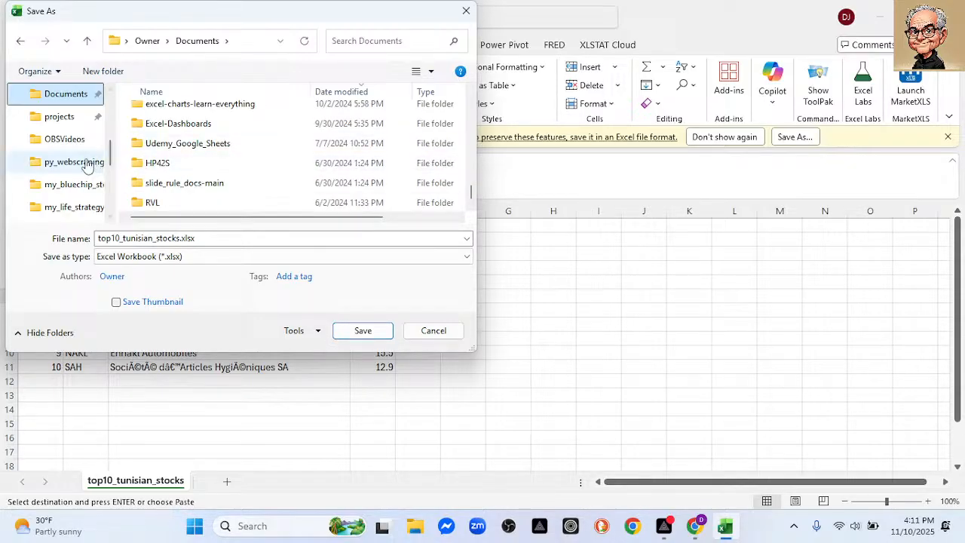
pyautogui.scroll(4, 244, 155)
pyautogui.scroll(1, 244, 155)
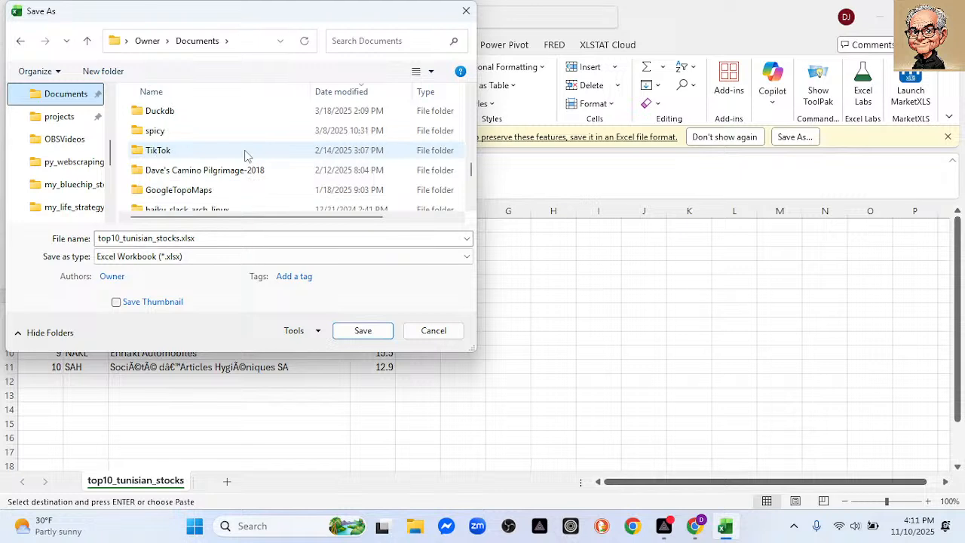
pyautogui.scroll(3, 244, 155)
pyautogui.scroll(3, 244, 155)
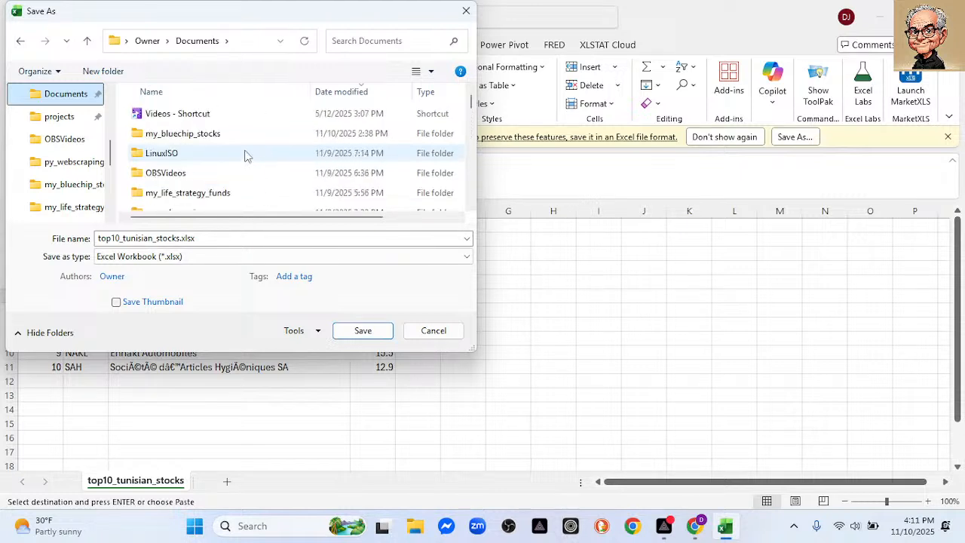
pyautogui.scroll(-2, 244, 155)
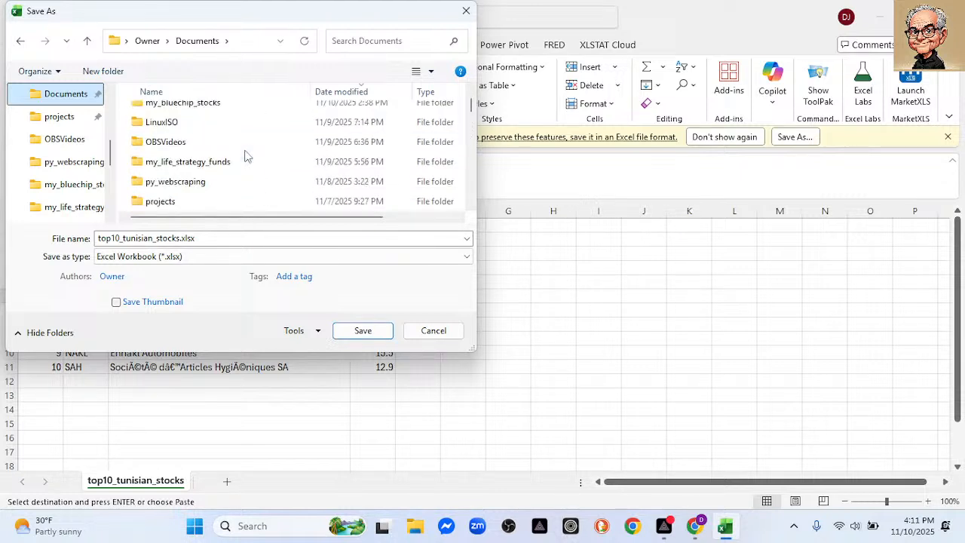
pyautogui.scroll(-3, 244, 155)
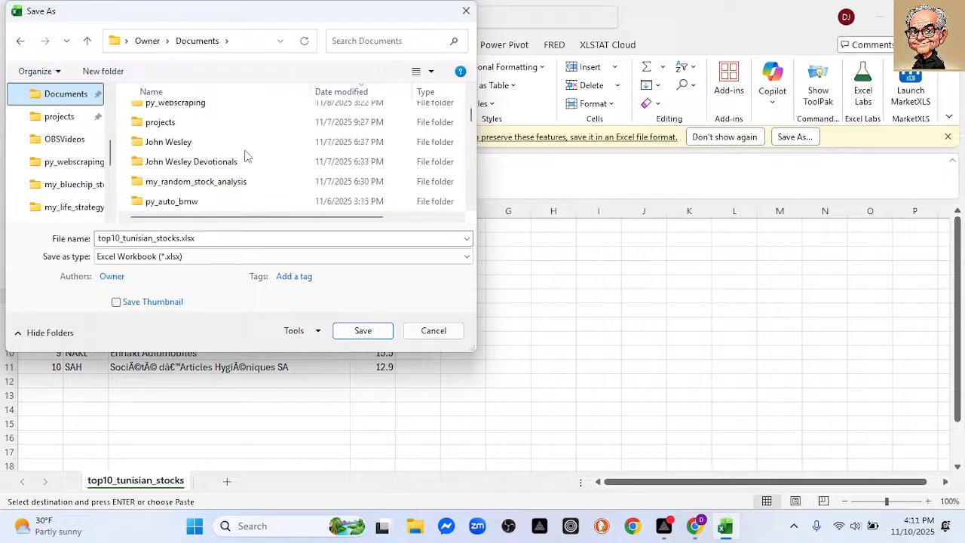
pyautogui.scroll(-3, 244, 155)
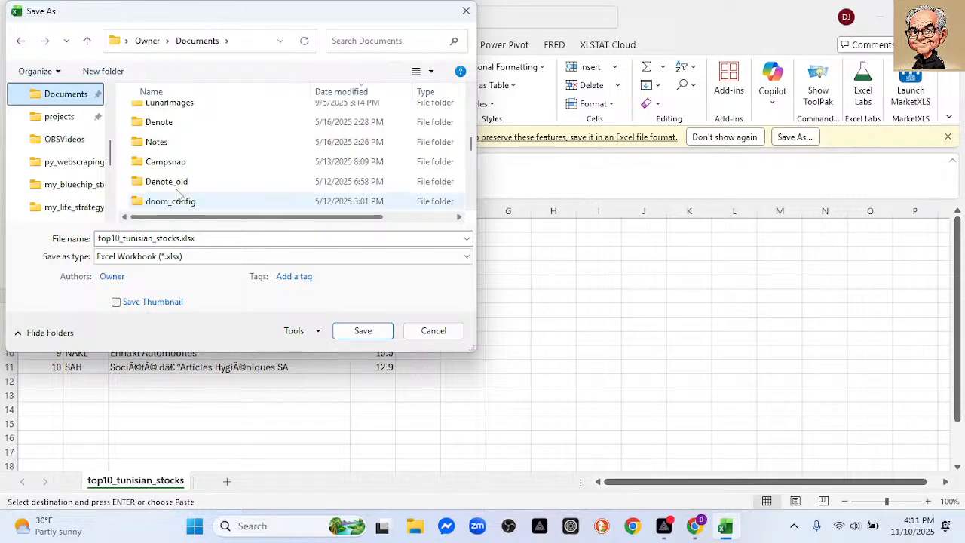
# Save the stock list in the Downloads folder as the Excel workbook top10_tunisian_stocks.xlsx
pyautogui.moveTo(111, 151); pyautogui.dragTo(124, 98)
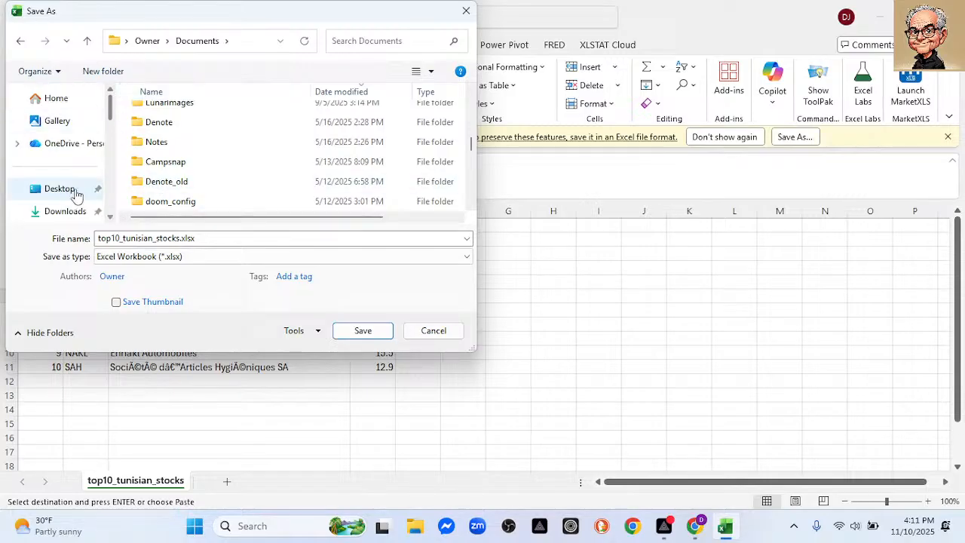
pyautogui.click(66, 213)
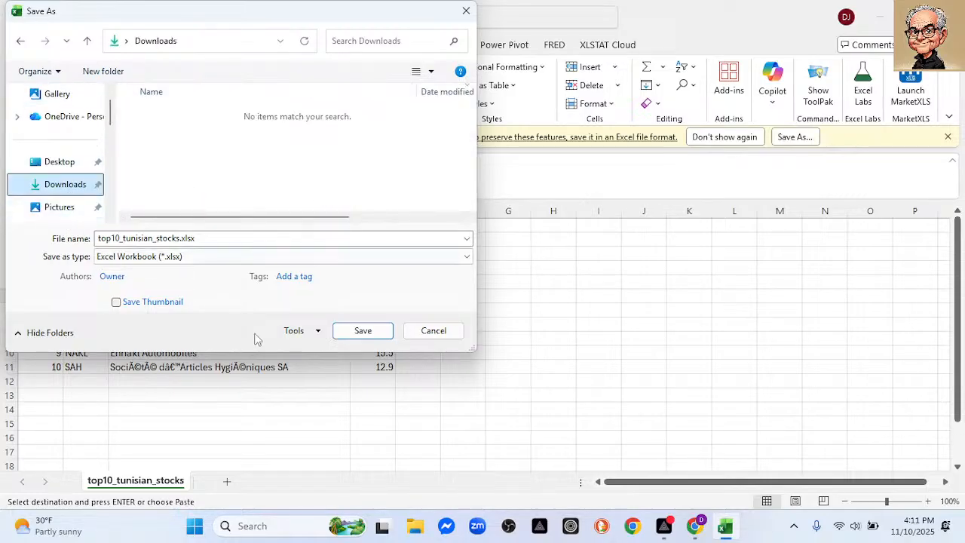
pyautogui.click(363, 333)
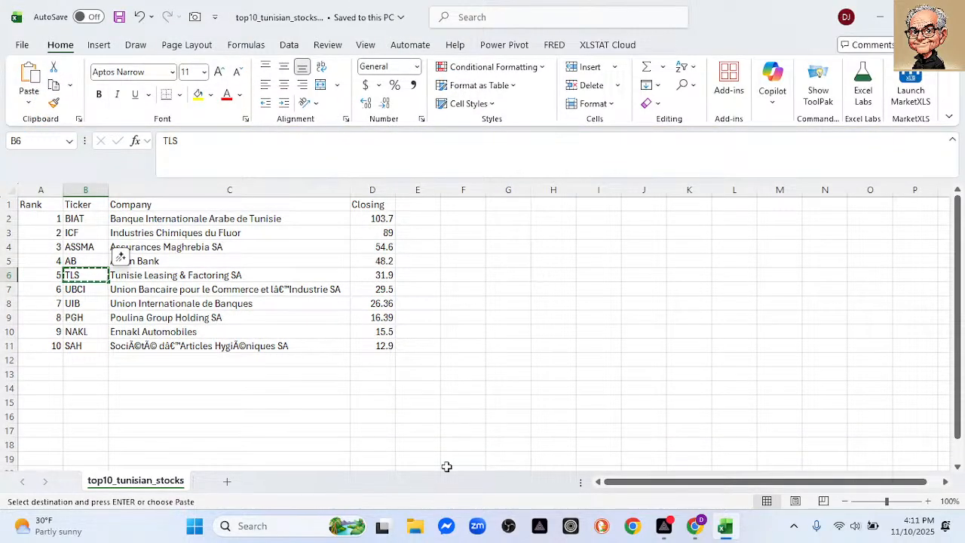
# Switch to File Explorer and open AMEN BANK Stock Price History.csv from the Downloads folder
pyautogui.click(414, 529)
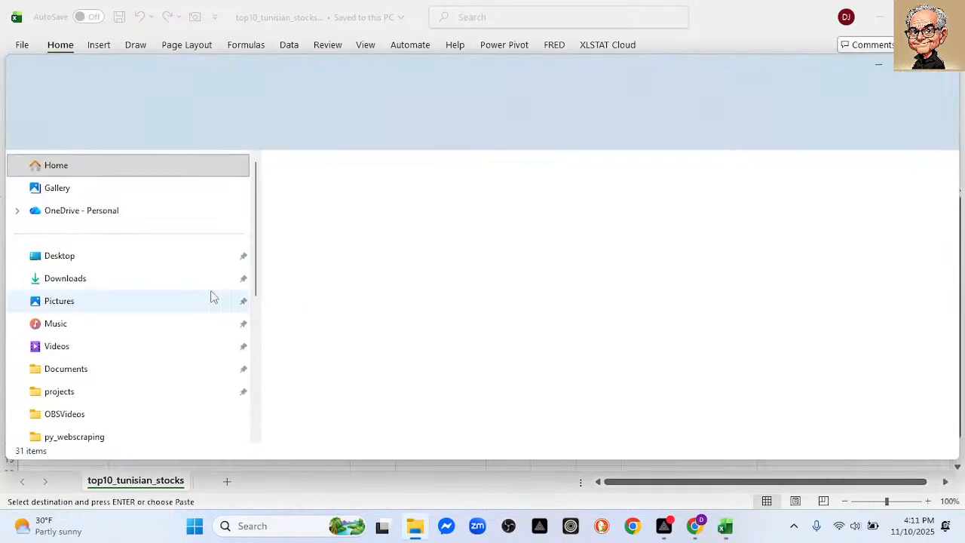
pyautogui.click(86, 284)
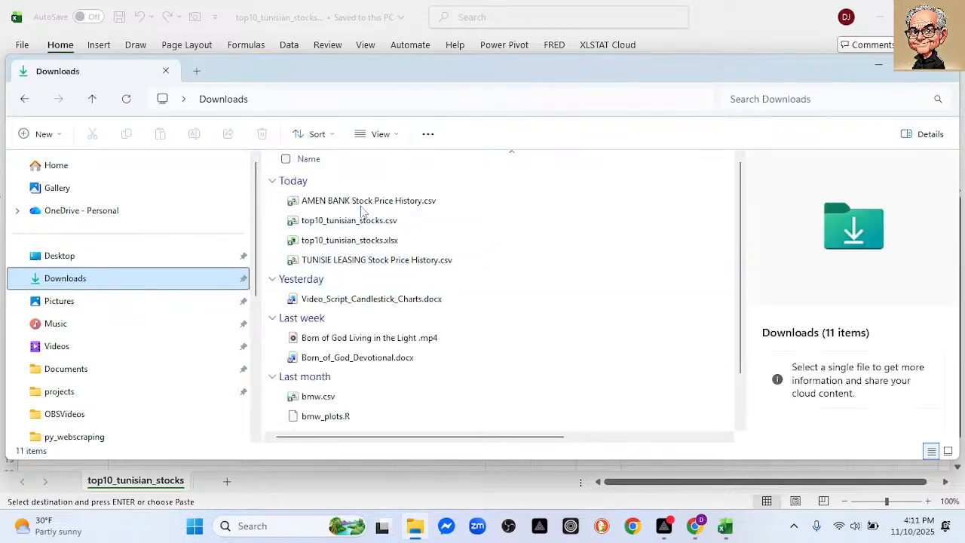
pyautogui.click(361, 208)
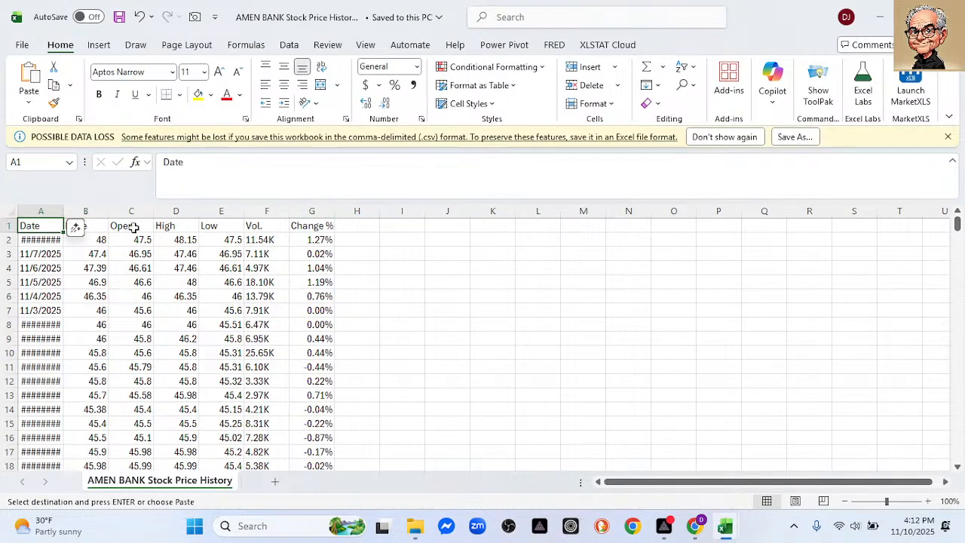
# Rename the Price header in cell B1 to Close, then save and close the Amen Bank price history
pyautogui.click(92, 226)
pyautogui.click(167, 177)
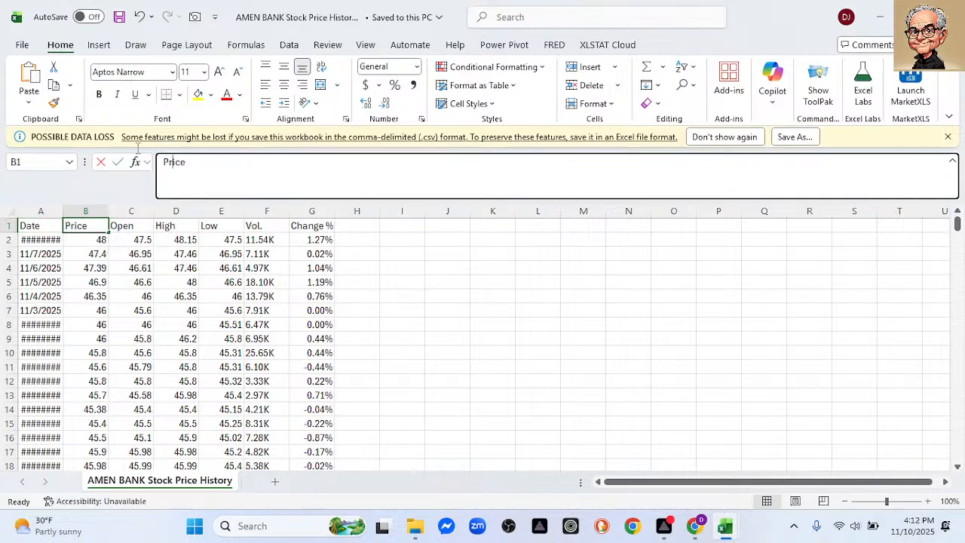
pyautogui.doubleClick(173, 161)
pyautogui.write('Cliose')
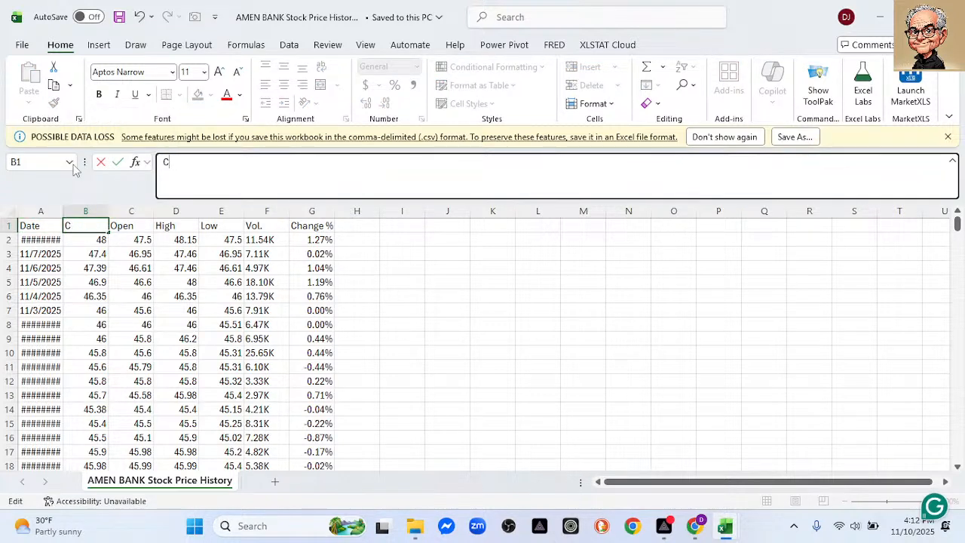
pyautogui.press('BackSpace')
pyautogui.press('BackSpace')
pyautogui.press('BackSpace')
pyautogui.press('BackSpace')
pyautogui.write('ose')
pyautogui.press('Return')
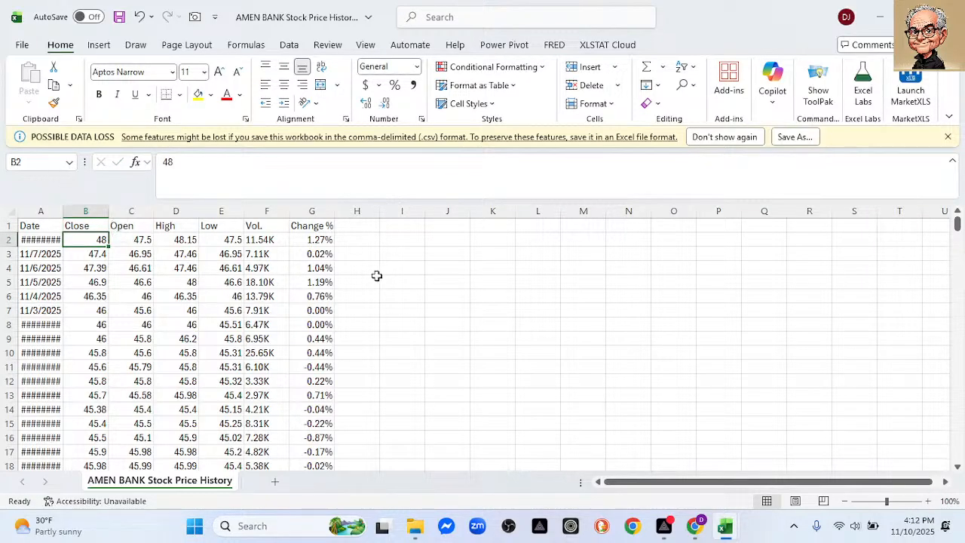
pyautogui.click(119, 18)
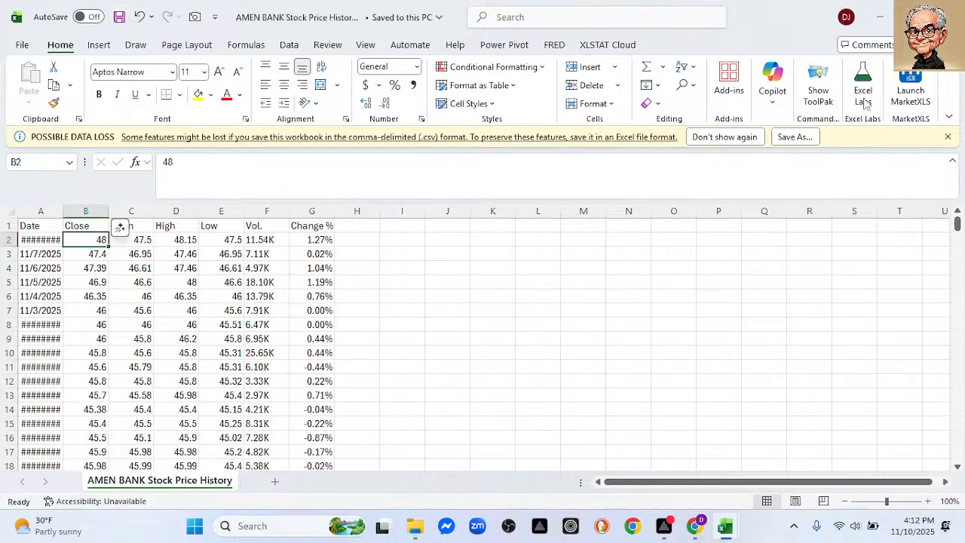
pyautogui.click(948, 16)
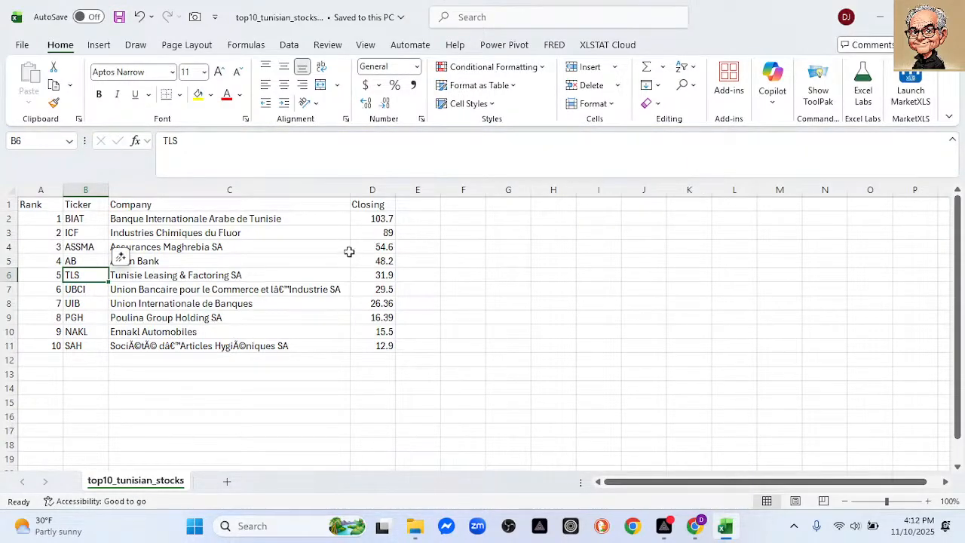
# Import TUNISIE LEASING Stock Price History.csv from Downloads into the stock list workbook and open it for transformation in Power Query Editor
pyautogui.click(291, 46)
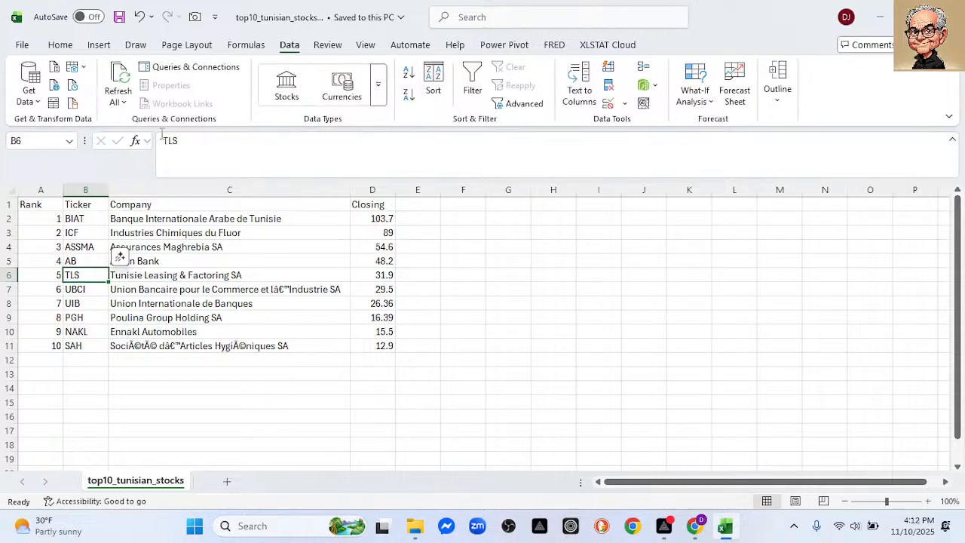
pyautogui.click(55, 69)
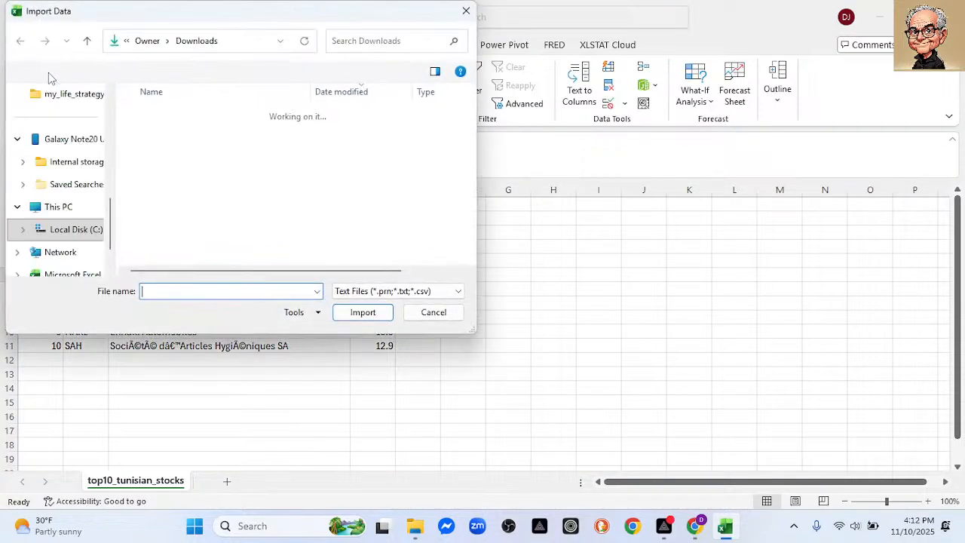
pyautogui.click(193, 154)
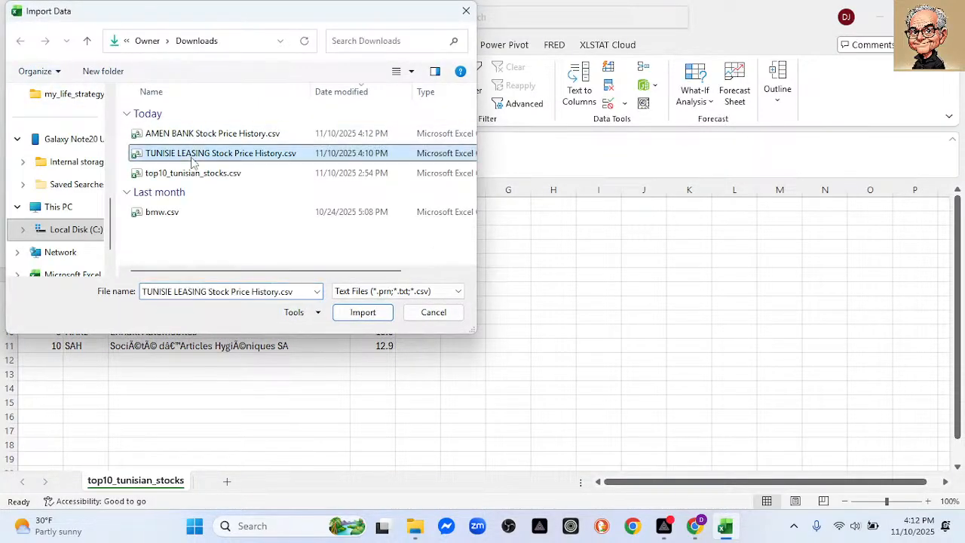
pyautogui.click(351, 321)
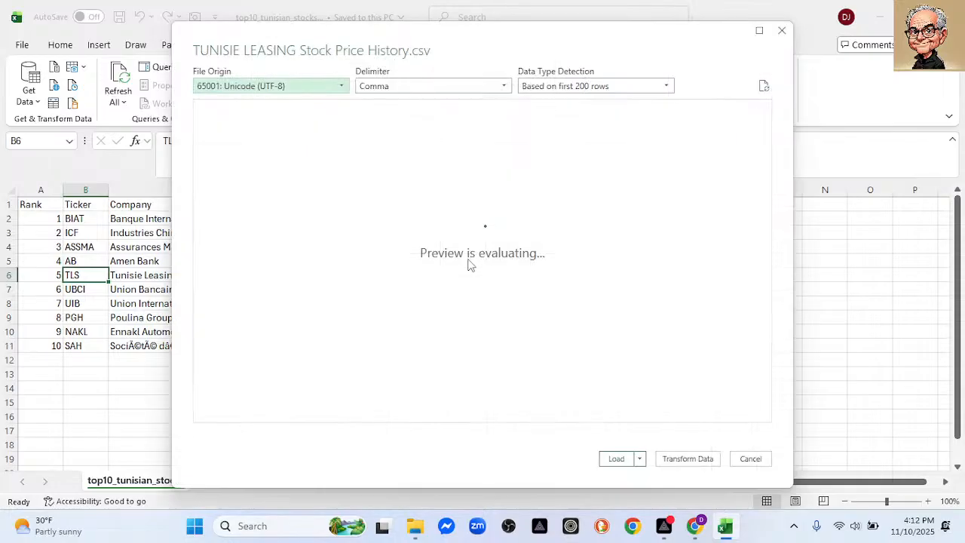
pyautogui.click(683, 458)
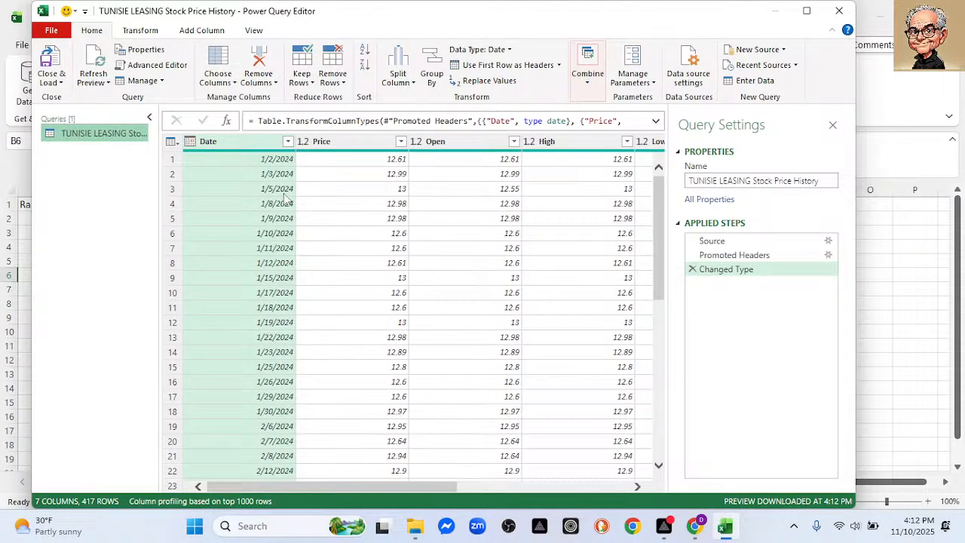
pyautogui.moveTo(414, 484); pyautogui.dragTo(519, 273)
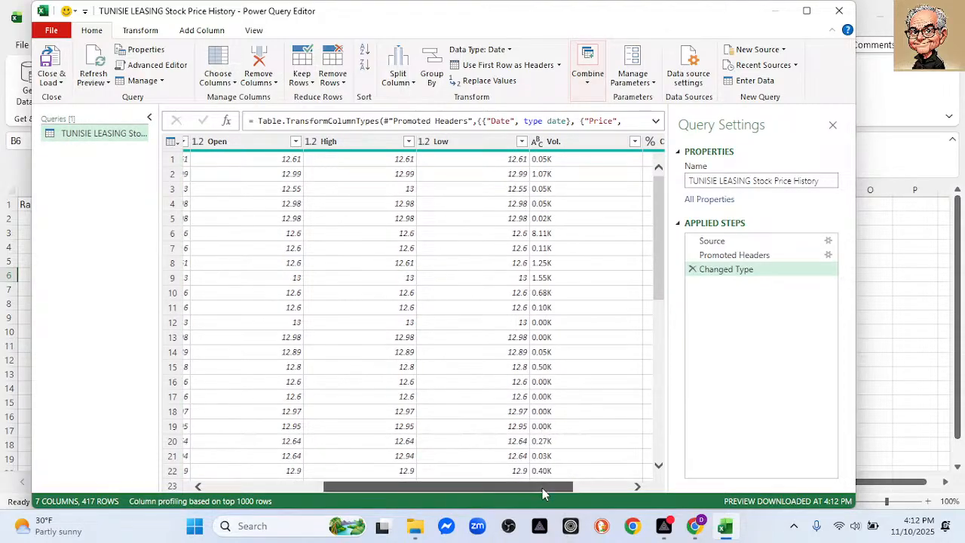
# Replace the letter K with nothing throughout the Vol. column of the Tunisie Leasing query
pyautogui.moveTo(538, 488); pyautogui.dragTo(584, 487)
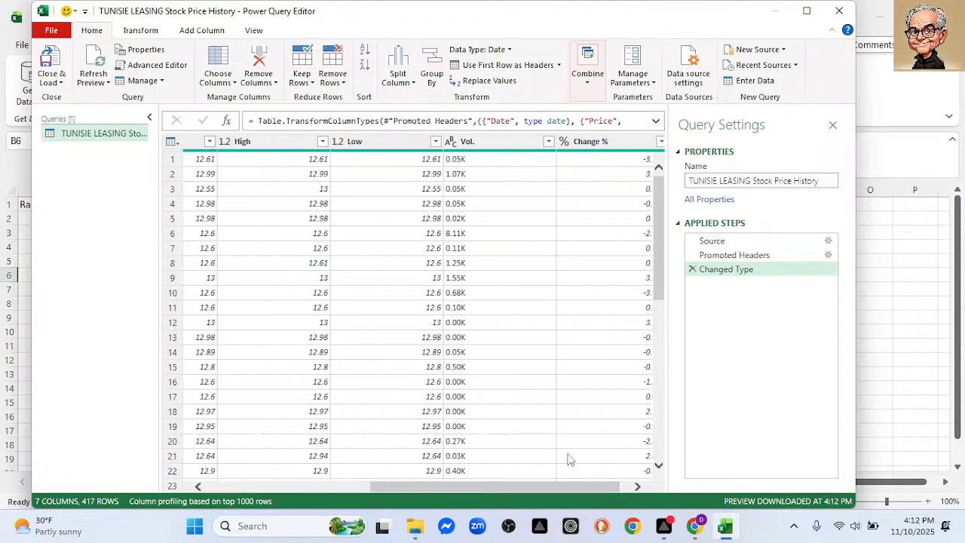
pyautogui.click(548, 142)
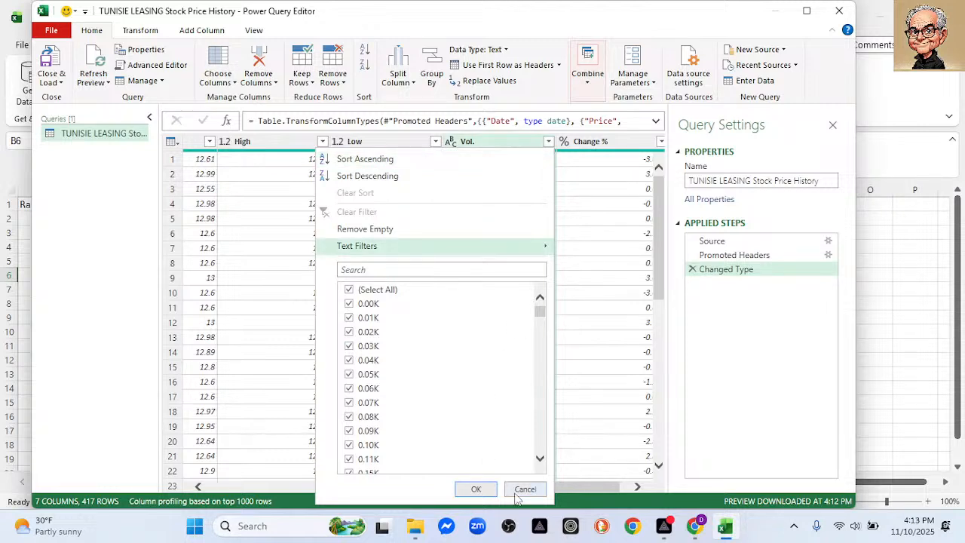
pyautogui.click(515, 492)
pyautogui.rightClick(473, 141)
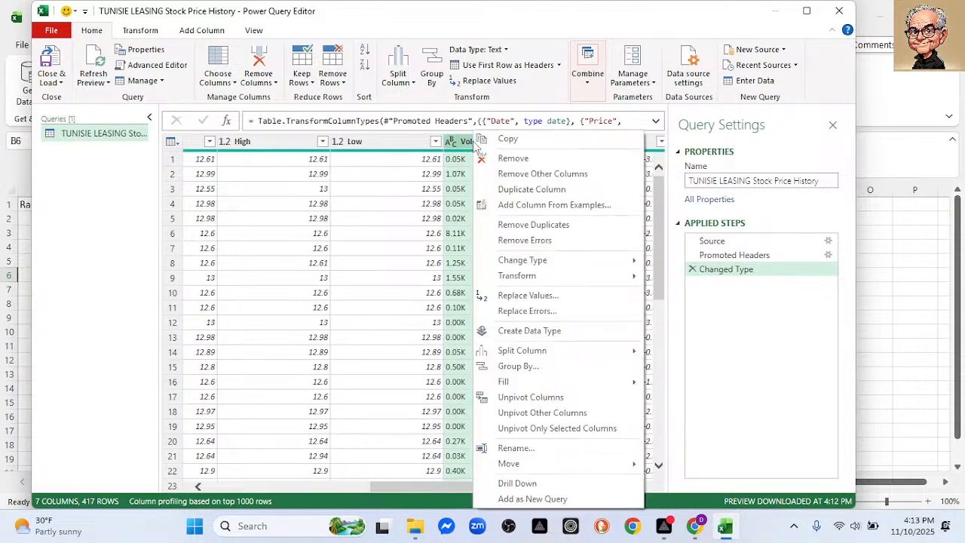
pyautogui.click(548, 294)
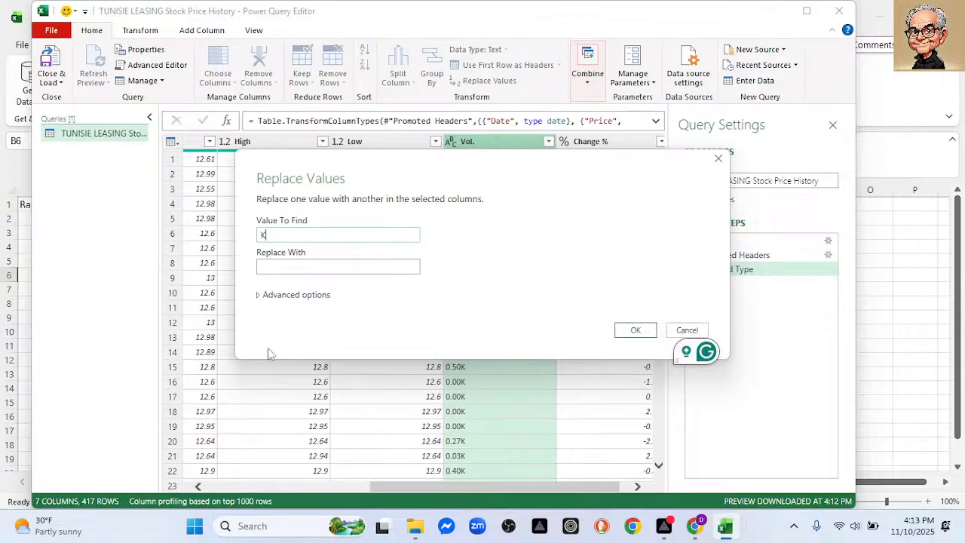
pyautogui.press('Tab')
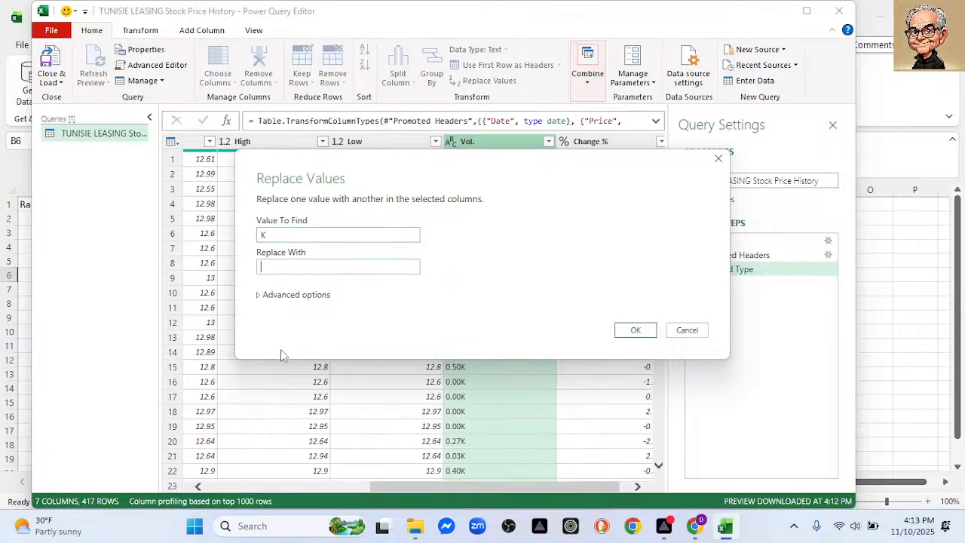
pyautogui.click(637, 334)
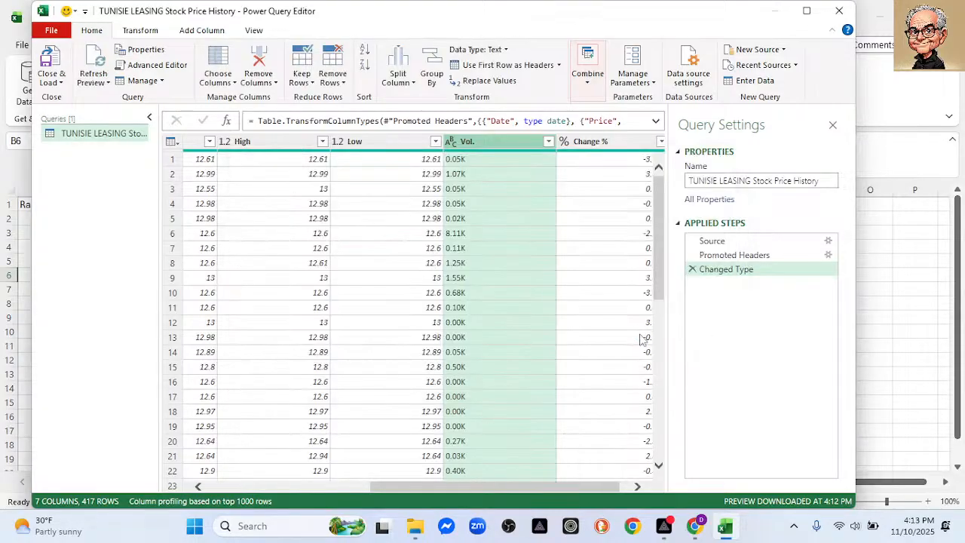
# Change the Vol. column's data type to Decimal Number
pyautogui.rightClick(476, 143)
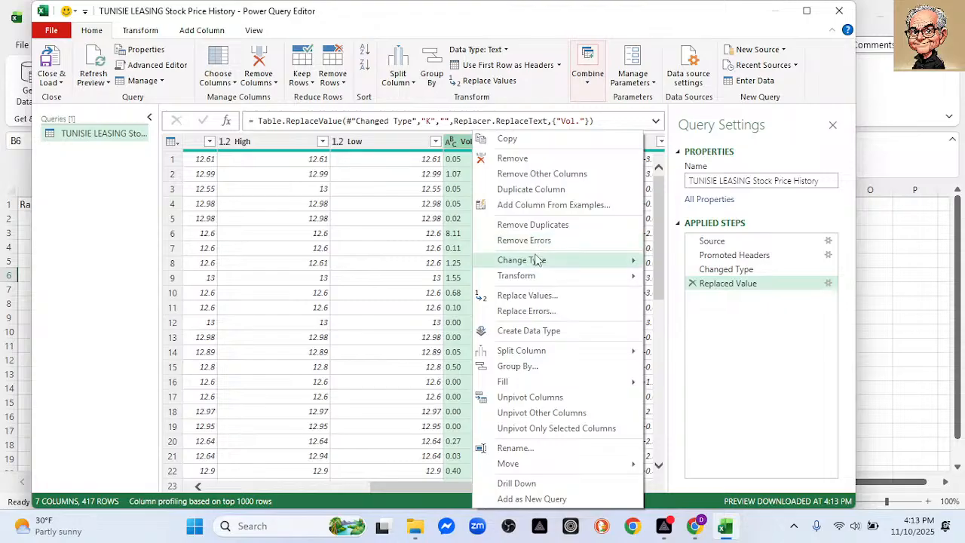
pyautogui.moveTo(537, 260)
pyautogui.click(694, 262)
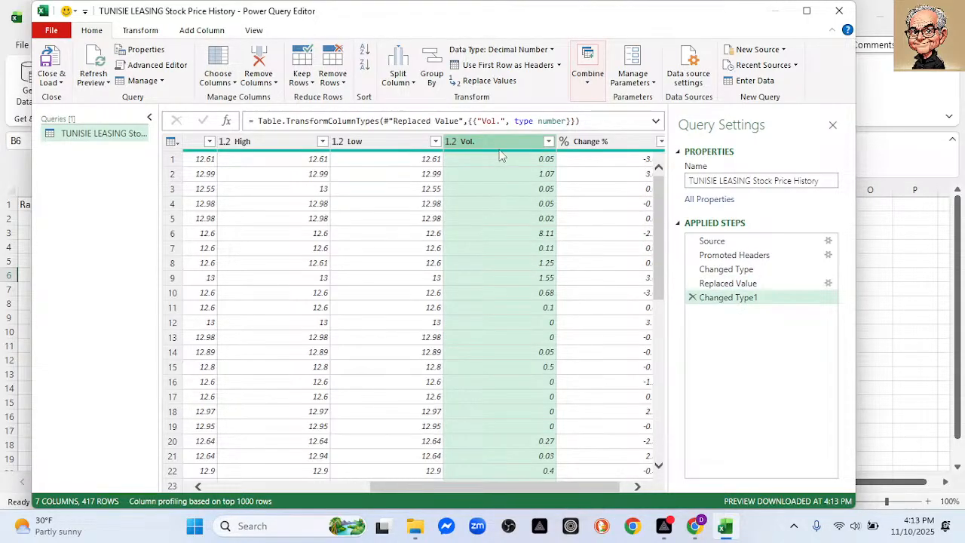
pyautogui.moveTo(578, 486); pyautogui.dragTo(611, 486)
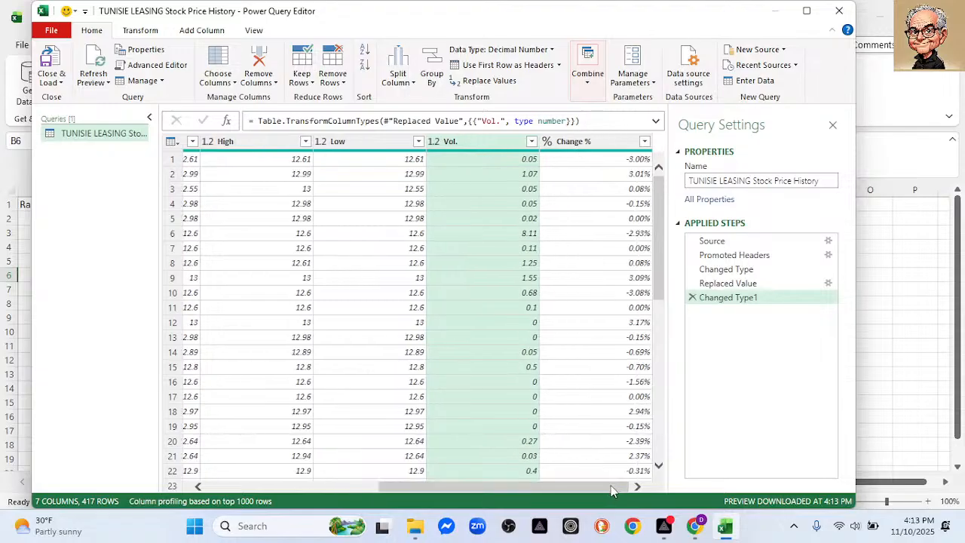
pyautogui.click(565, 143)
pyautogui.rightClick(564, 145)
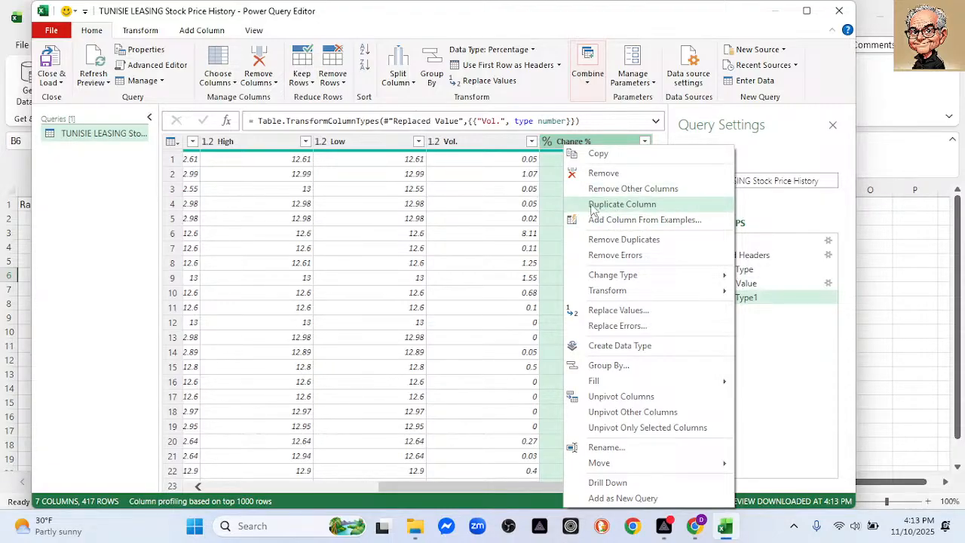
pyautogui.click(543, 102)
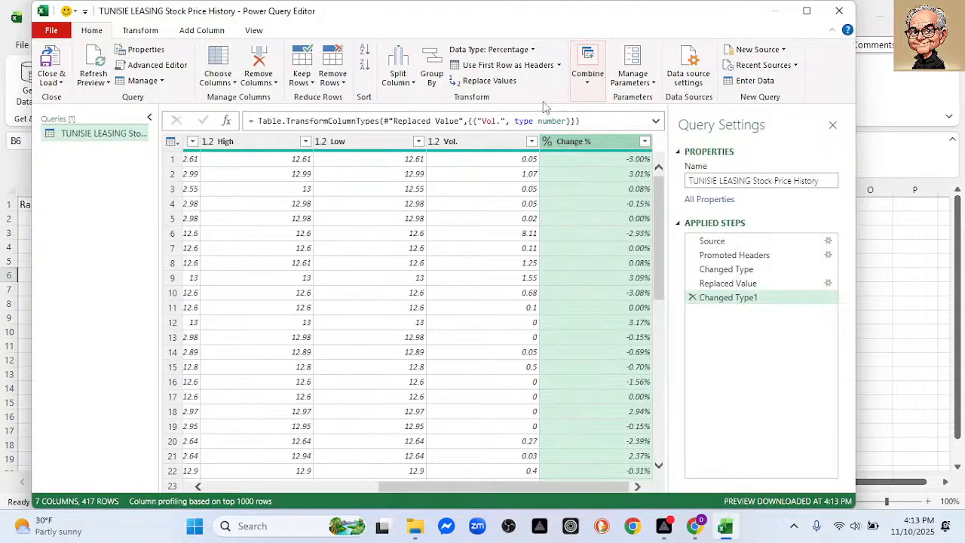
pyautogui.rightClick(560, 143)
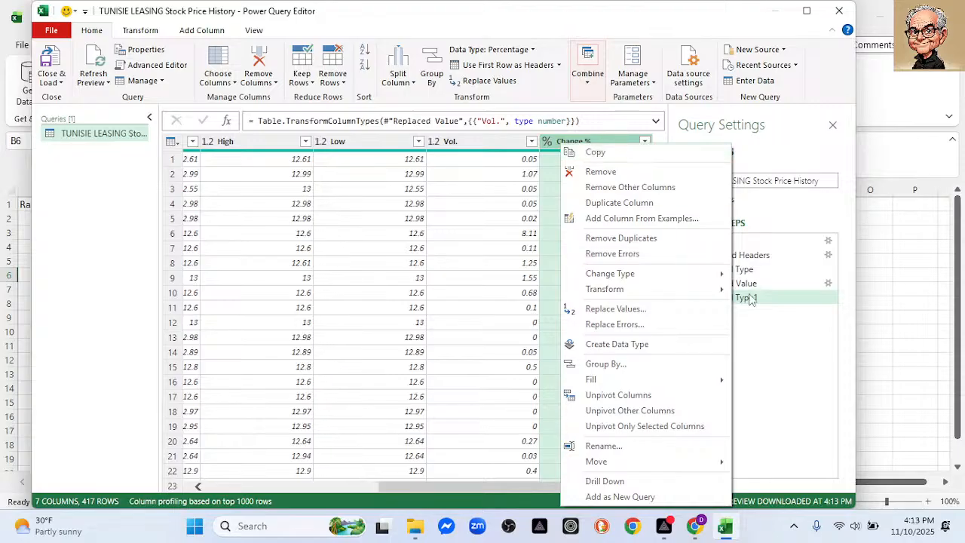
pyautogui.click(790, 351)
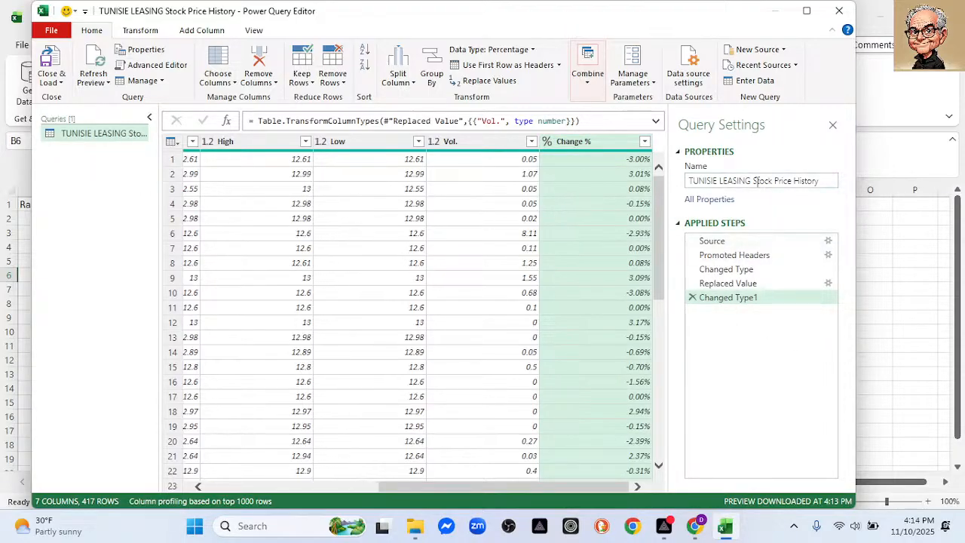
# Rename the query to TUNISIE LEASING, then close the editor and load the data into the workbook
pyautogui.moveTo(753, 181); pyautogui.dragTo(832, 181)
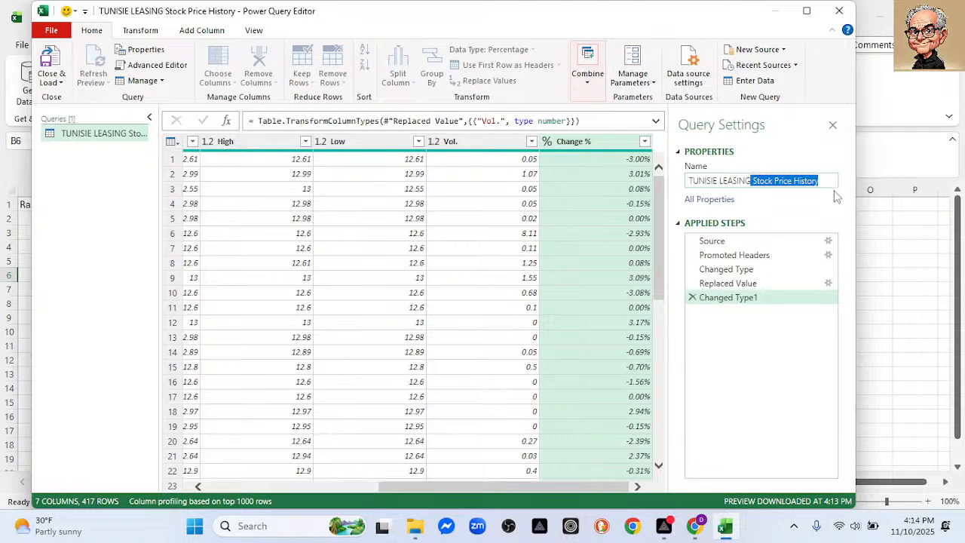
pyautogui.press('BackSpace')
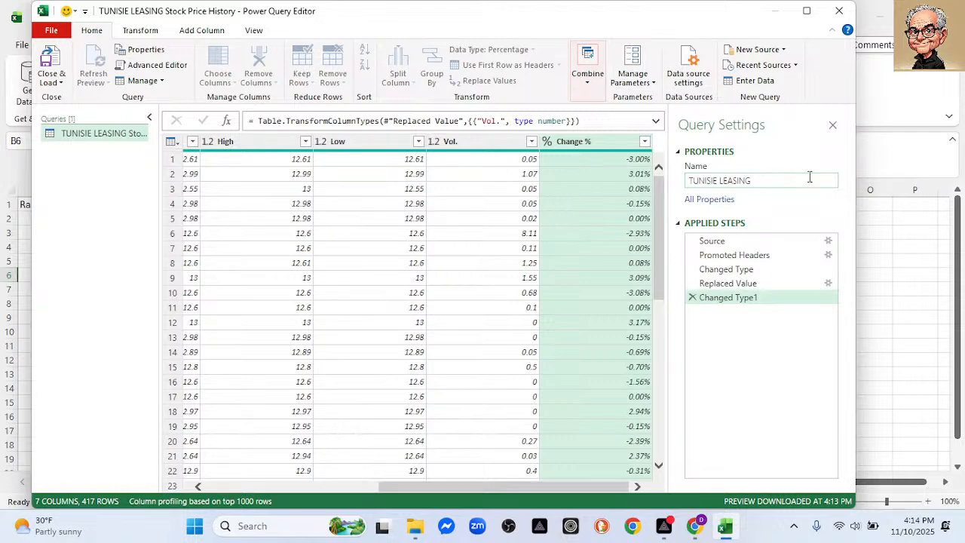
pyautogui.click(60, 83)
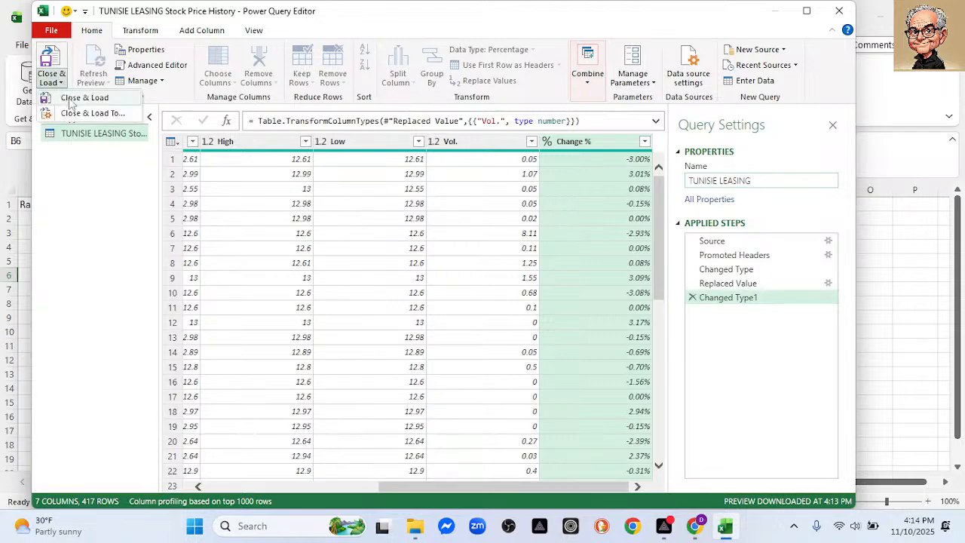
pyautogui.click(73, 99)
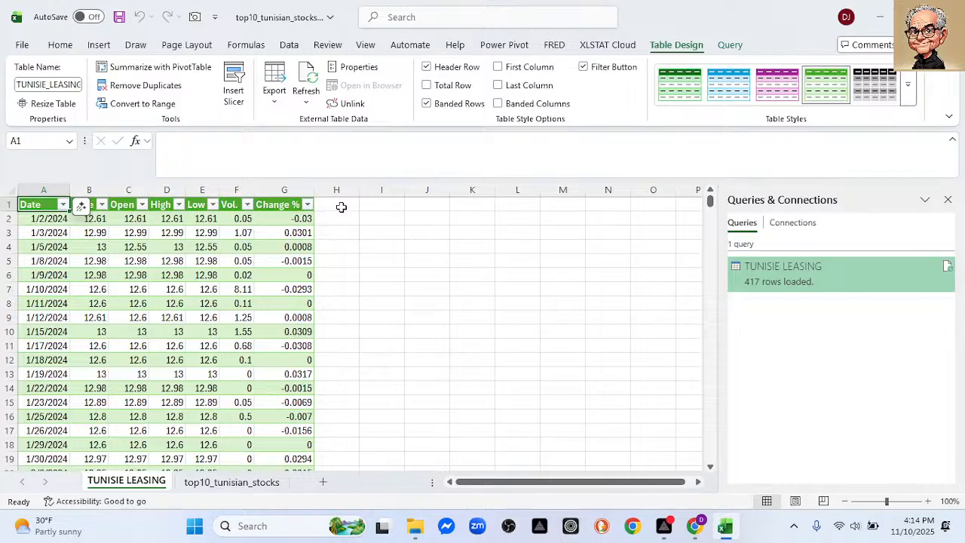
# Add a Volume column in H of the TUNISIE LEASING table with the formula =[@[Vol.]]*1000
pyautogui.click(340, 207)
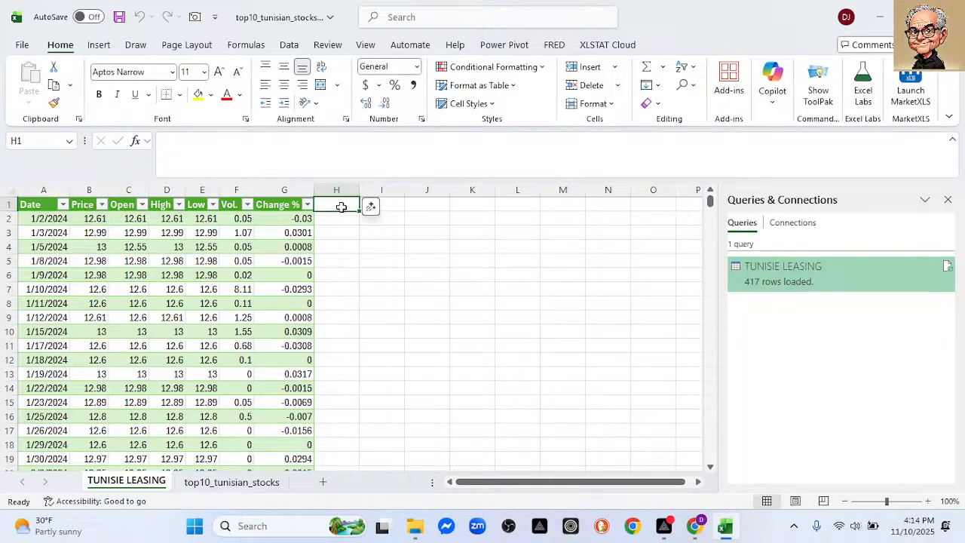
pyautogui.write('Volume')
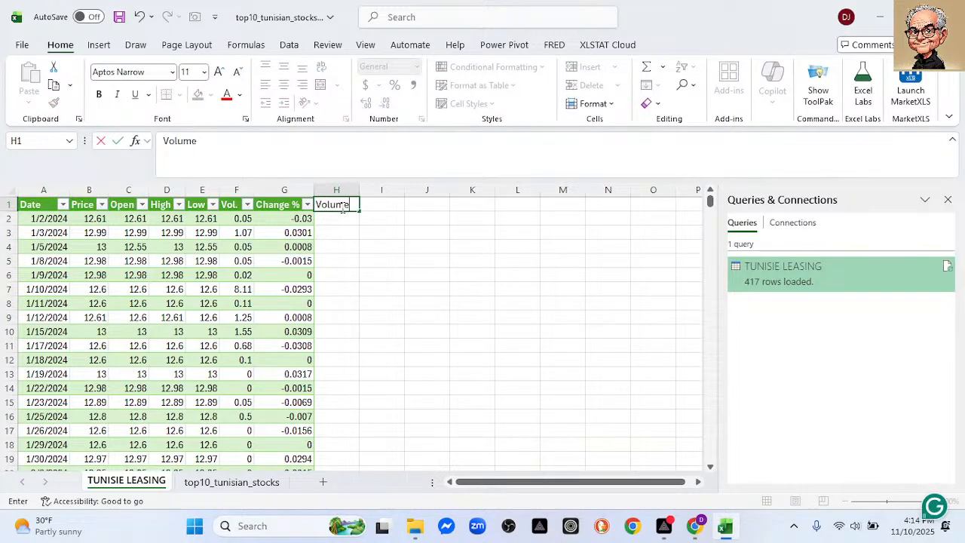
pyautogui.press('Return')
pyautogui.write('=')
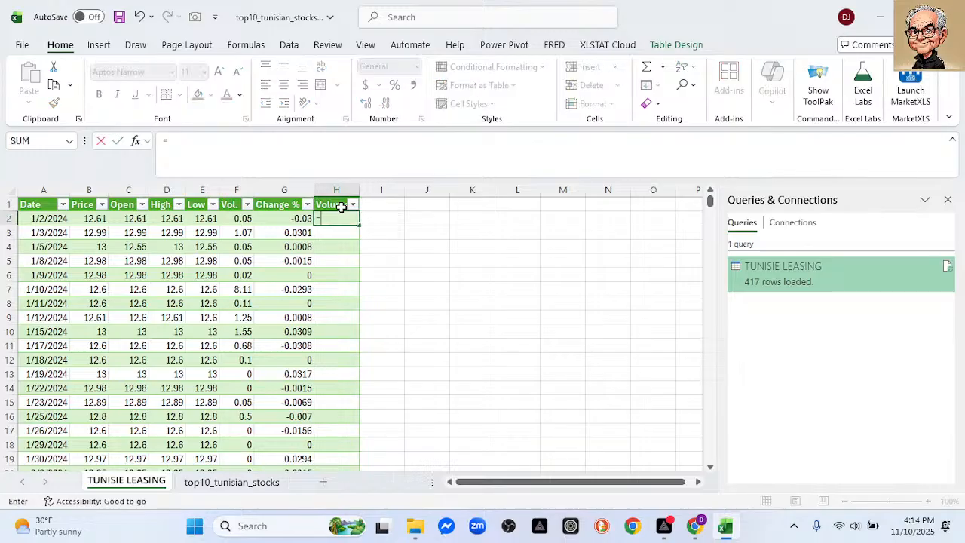
pyautogui.click(238, 216)
pyautogui.click(268, 144)
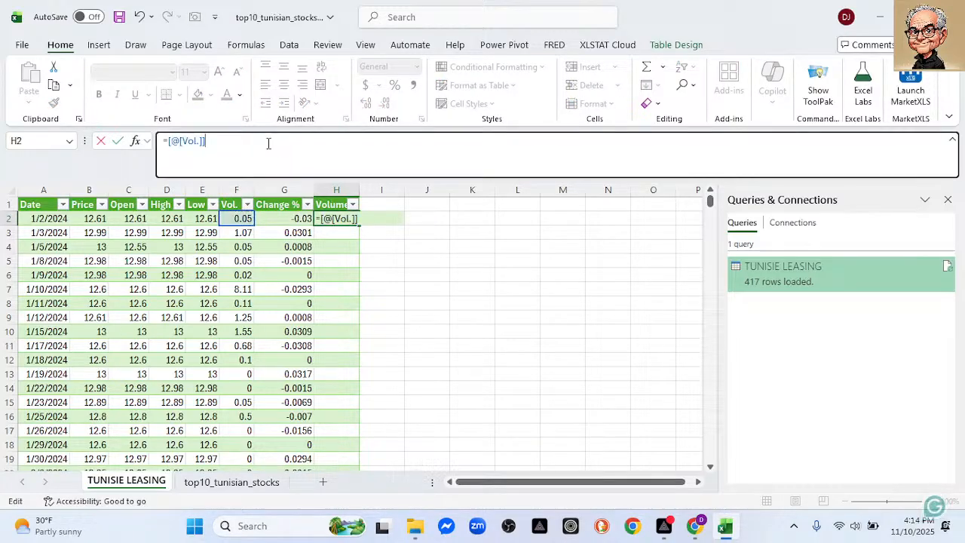
pyautogui.write('*1000')
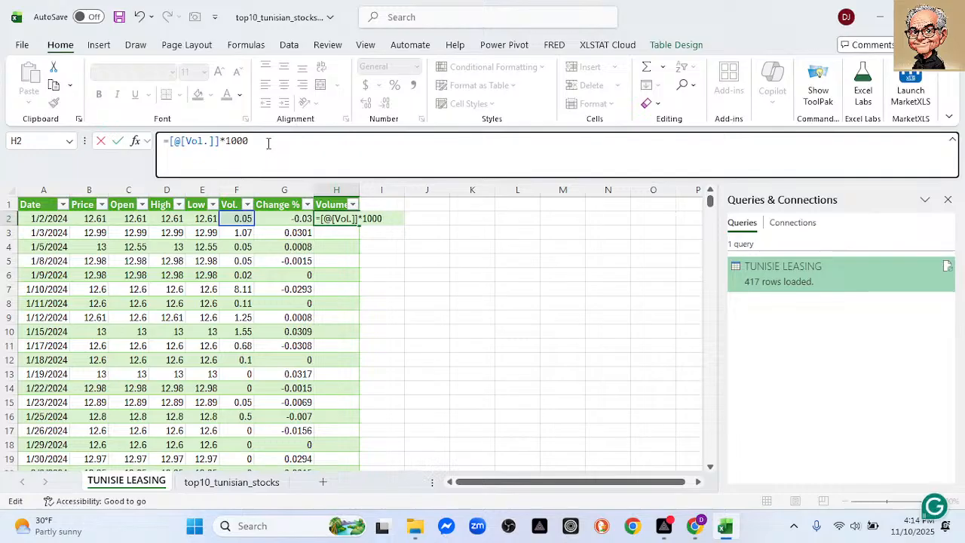
pyautogui.press('Return')
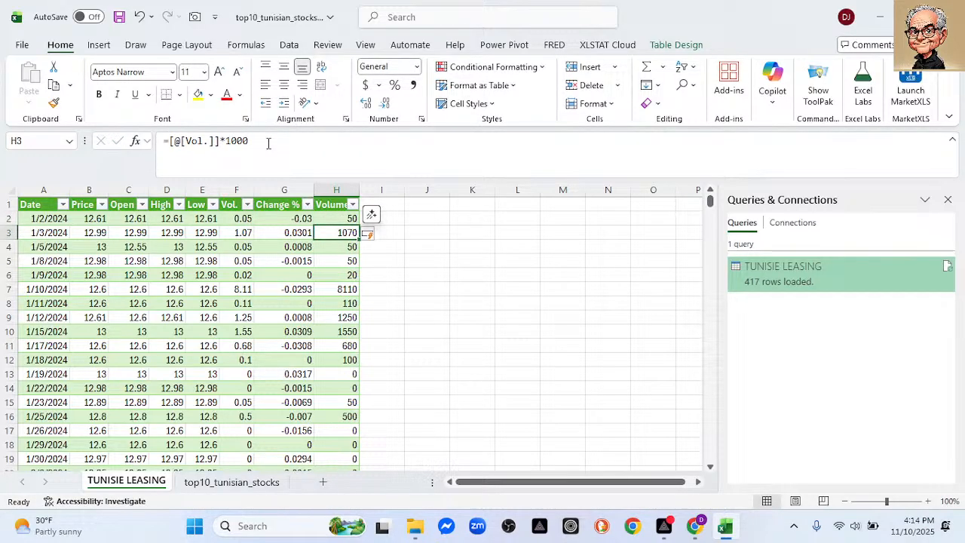
pyautogui.click(423, 303)
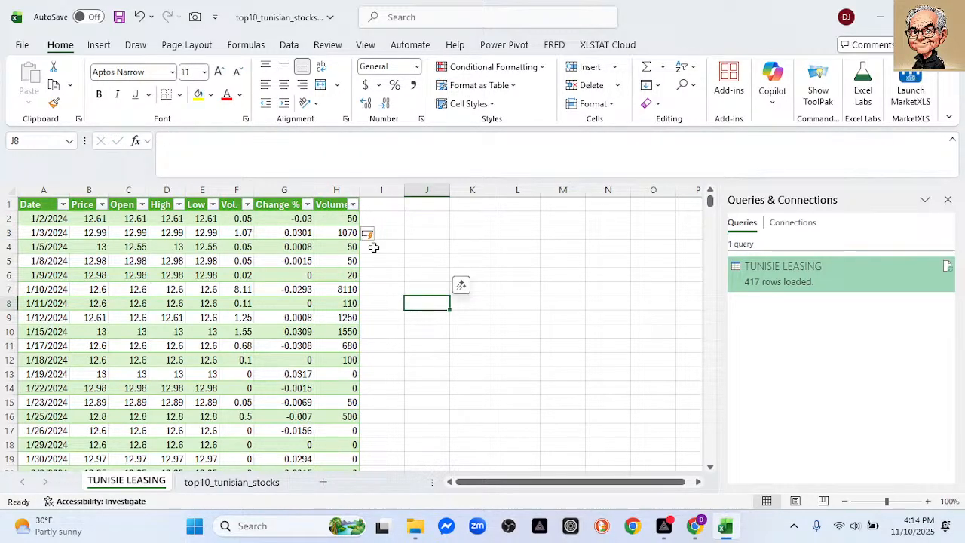
# Replace all the formulas in the Volume column with their values by copying and pasting them in place
pyautogui.click(333, 217)
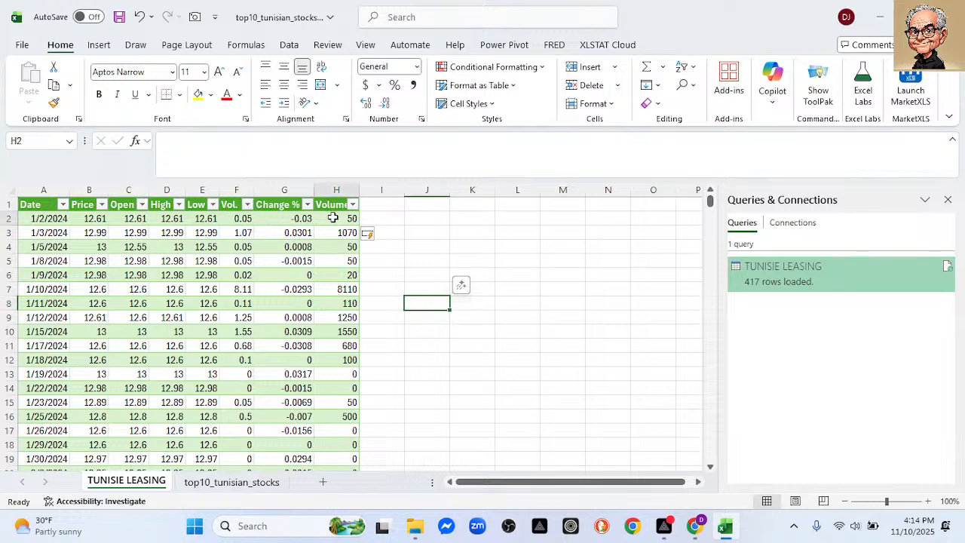
pyautogui.hotkey('ctrl', 'shift', 'Down')
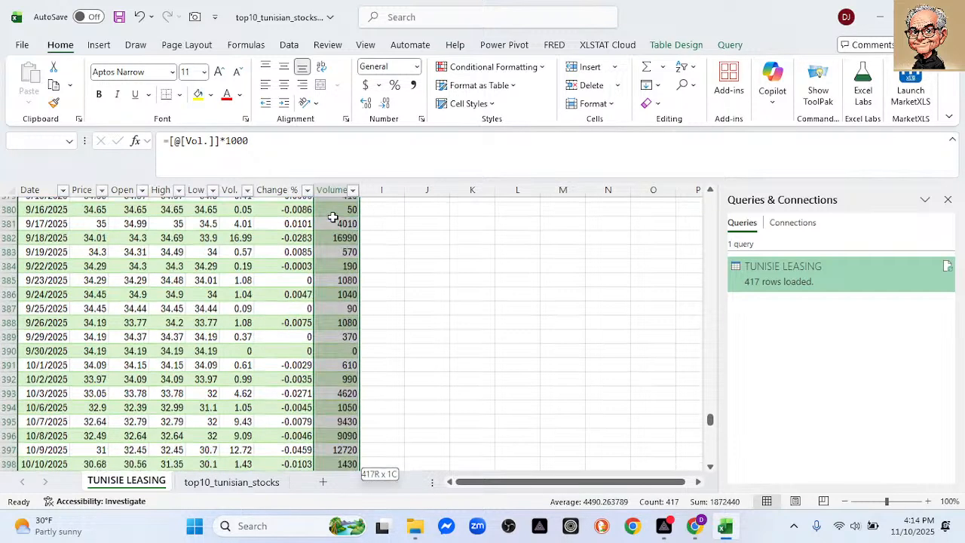
pyautogui.hotkey('ctrl', 'c')
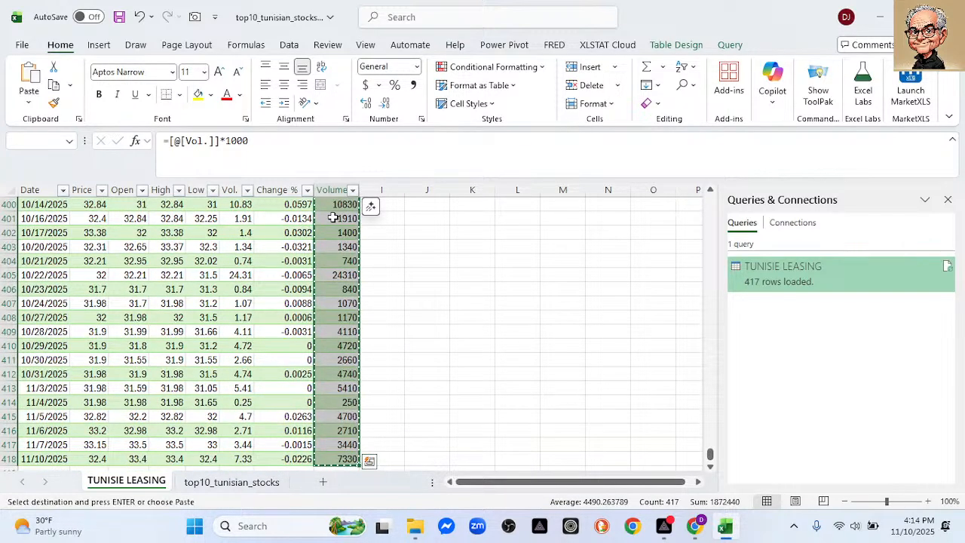
pyautogui.rightClick(327, 230)
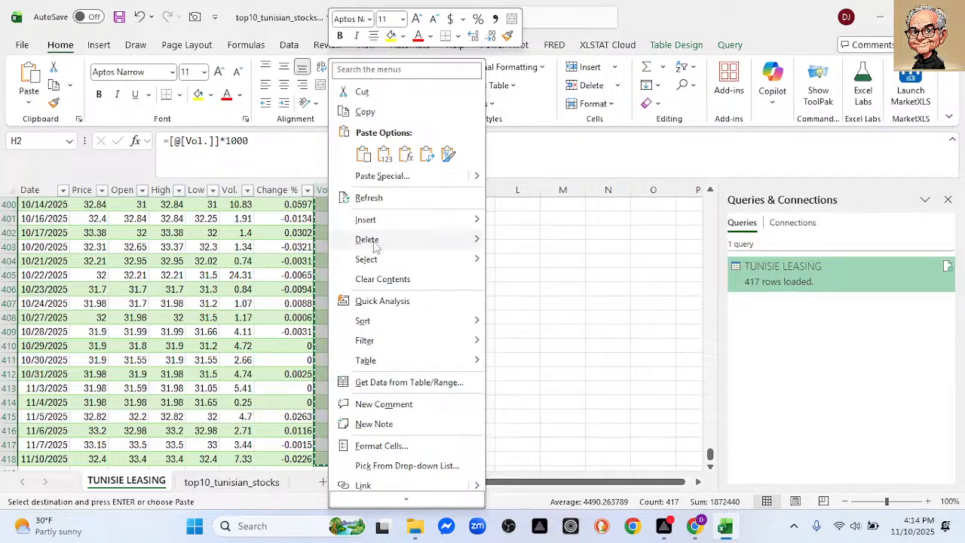
pyautogui.click(388, 158)
pyautogui.scroll(20, 442, 242)
pyautogui.click(442, 244)
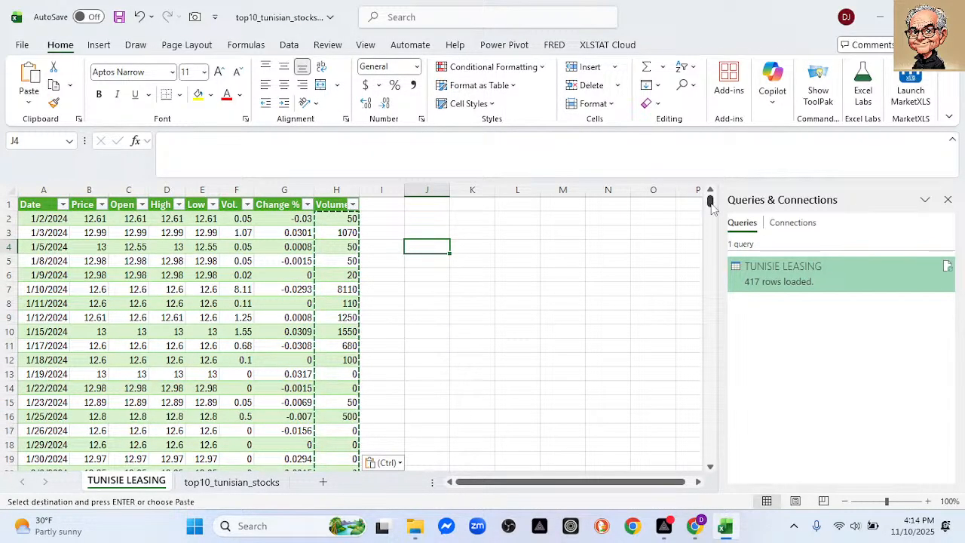
# Delete the Vol. column F from the TUNISIE LEASING sheet and close the Queries & Connections pane
pyautogui.click(236, 190)
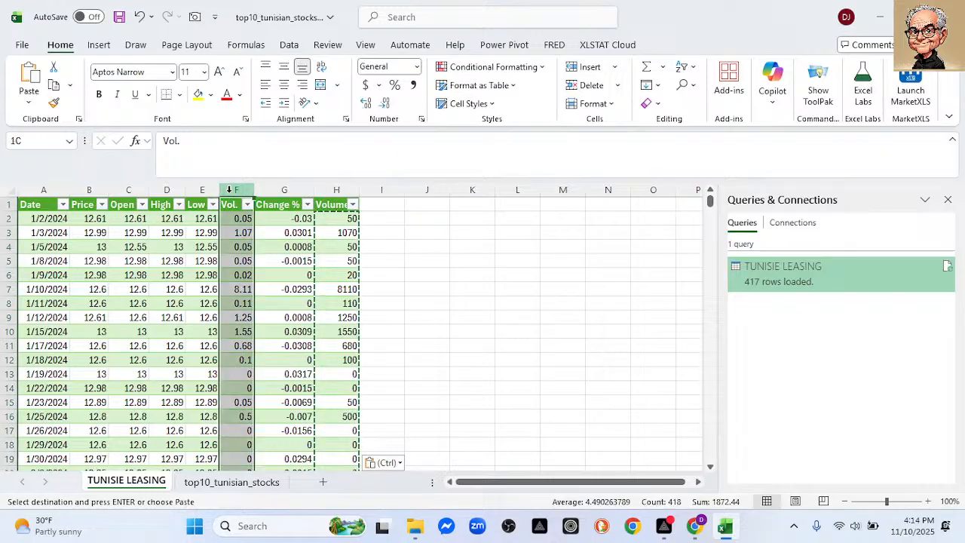
pyautogui.rightClick(234, 191)
pyautogui.click(267, 351)
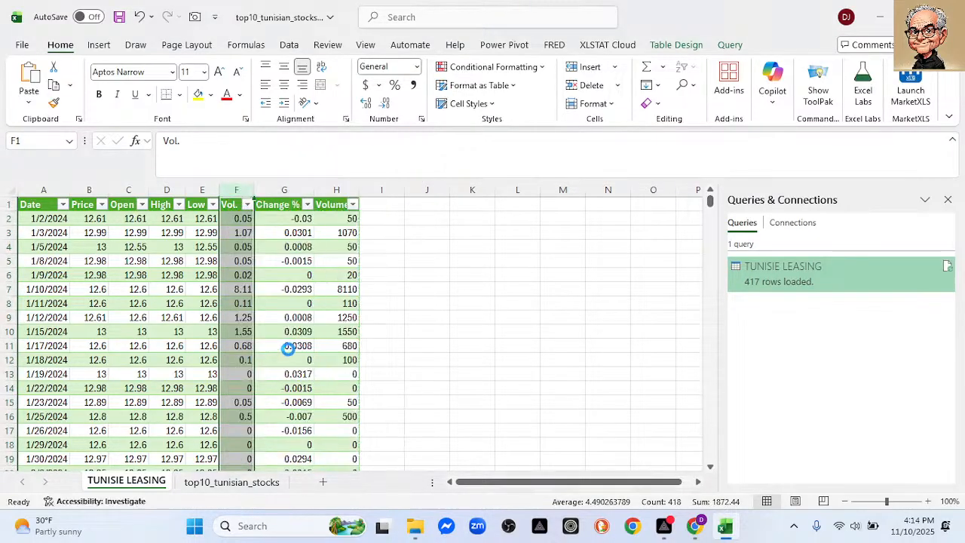
pyautogui.click(433, 315)
pyautogui.click(947, 199)
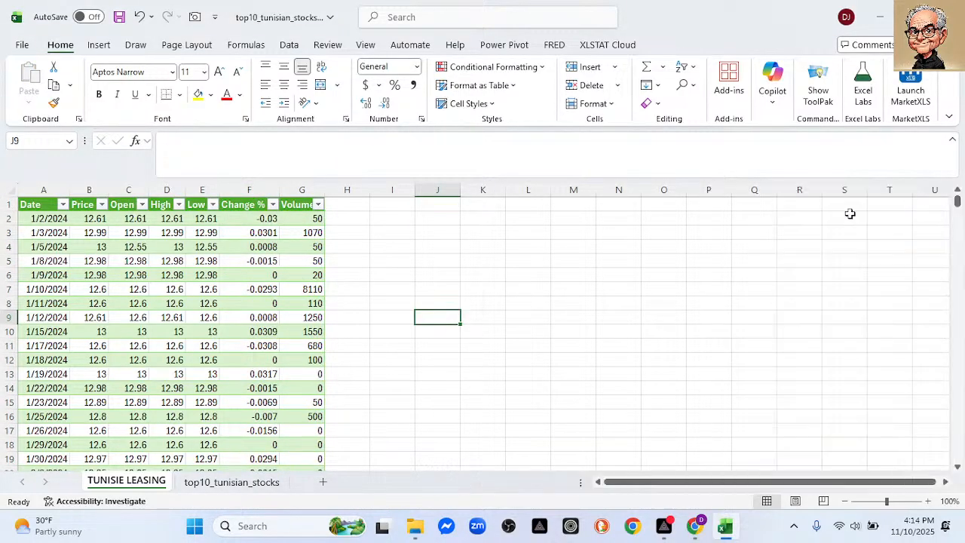
# Insert a line chart of the Date and Price columns and place it beside the TUNISIE LEASING table
pyautogui.click(378, 264)
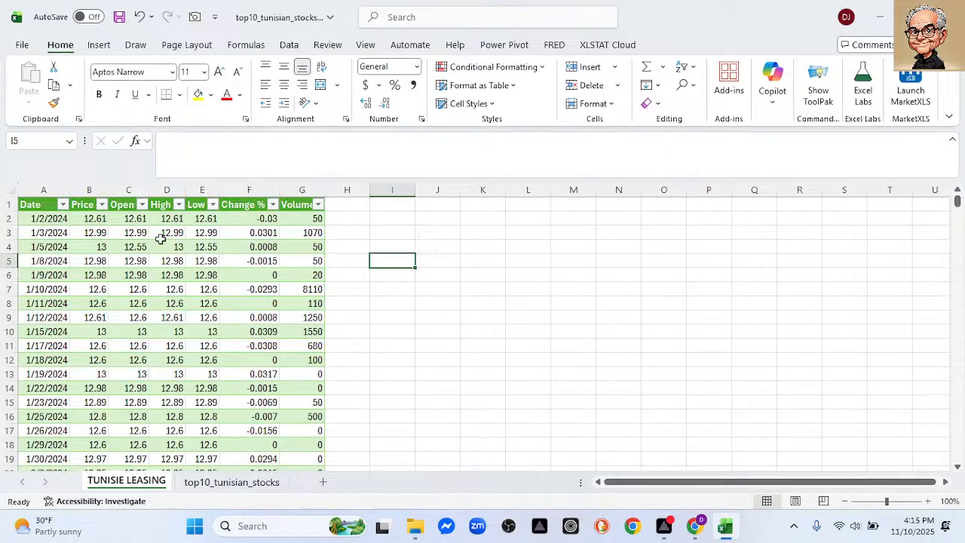
pyautogui.click(44, 190)
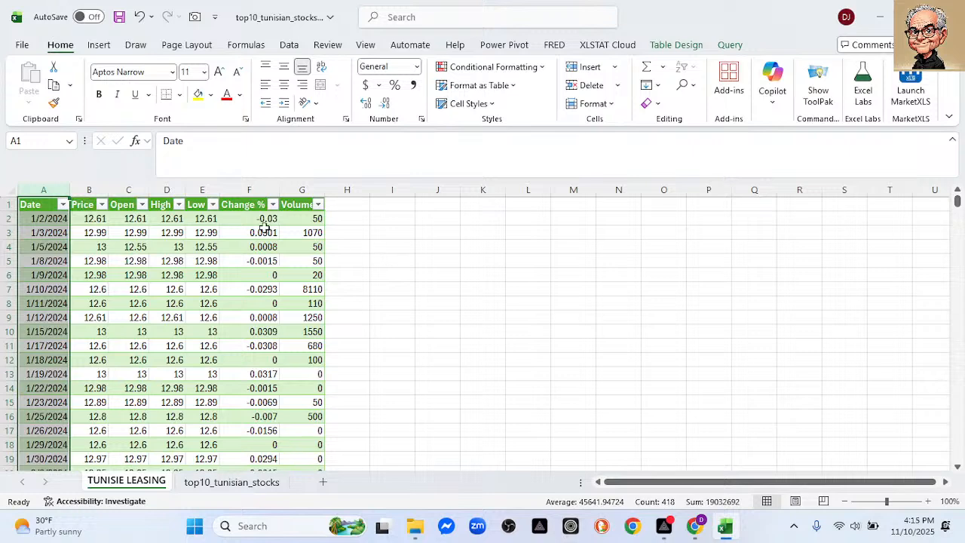
pyautogui.keyDown('ctrl'); pyautogui.click(91, 191); pyautogui.keyUp('ctrl')
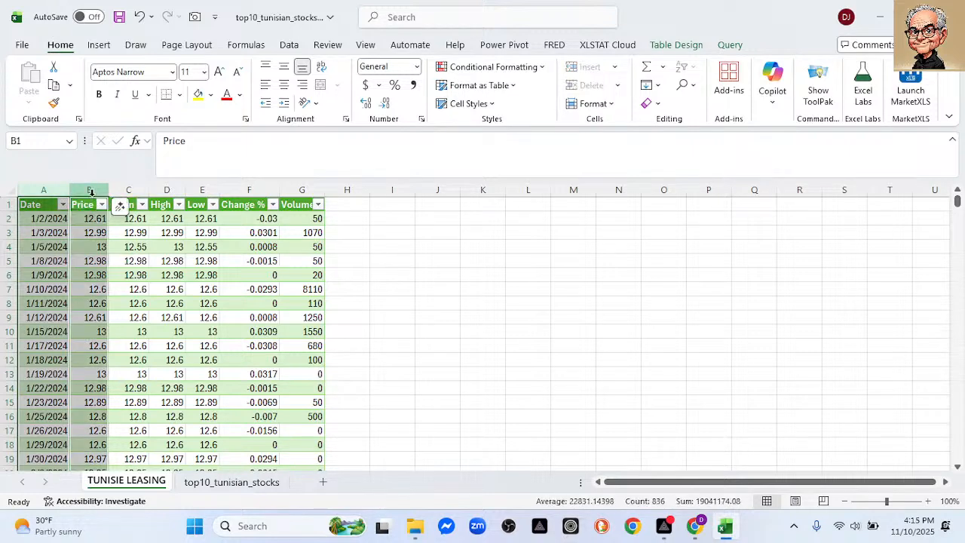
pyautogui.click(99, 45)
pyautogui.click(325, 94)
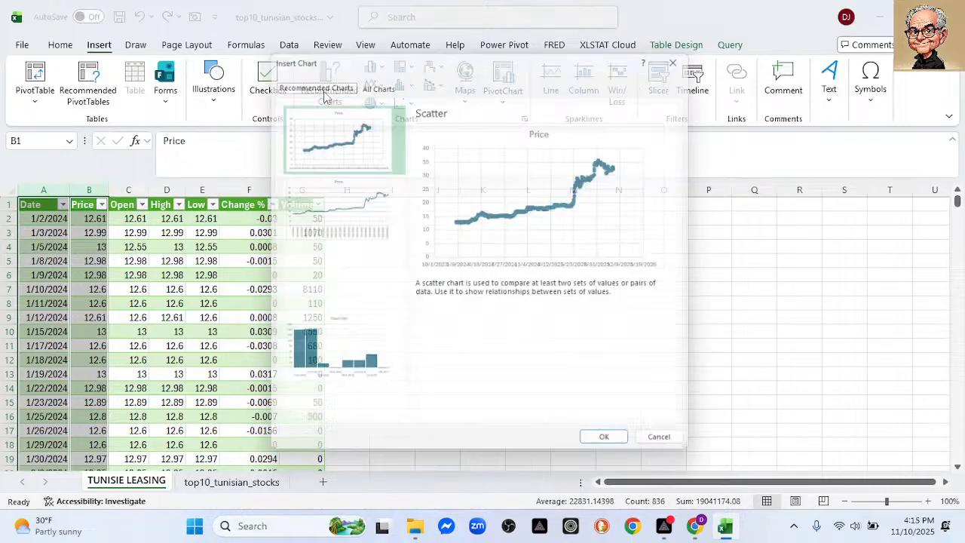
pyautogui.click(343, 226)
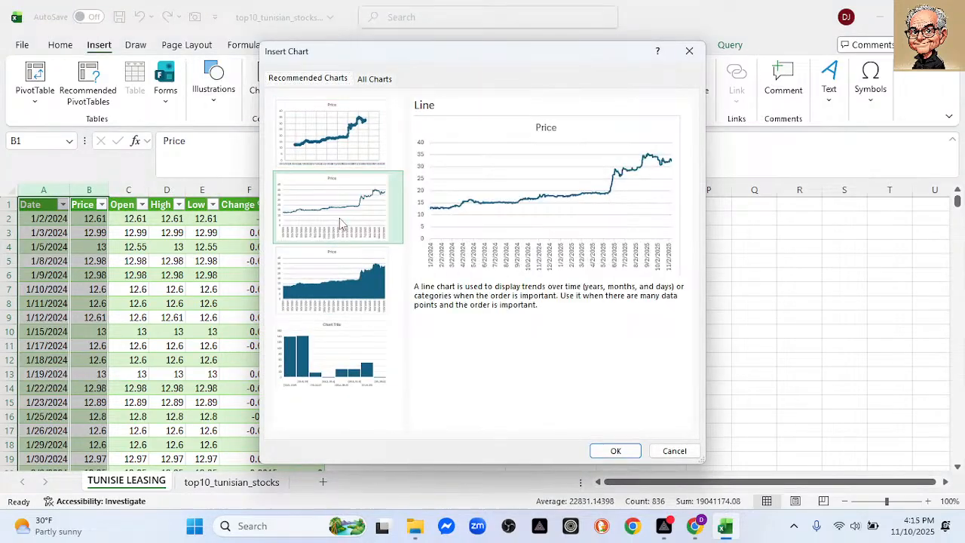
pyautogui.click(596, 452)
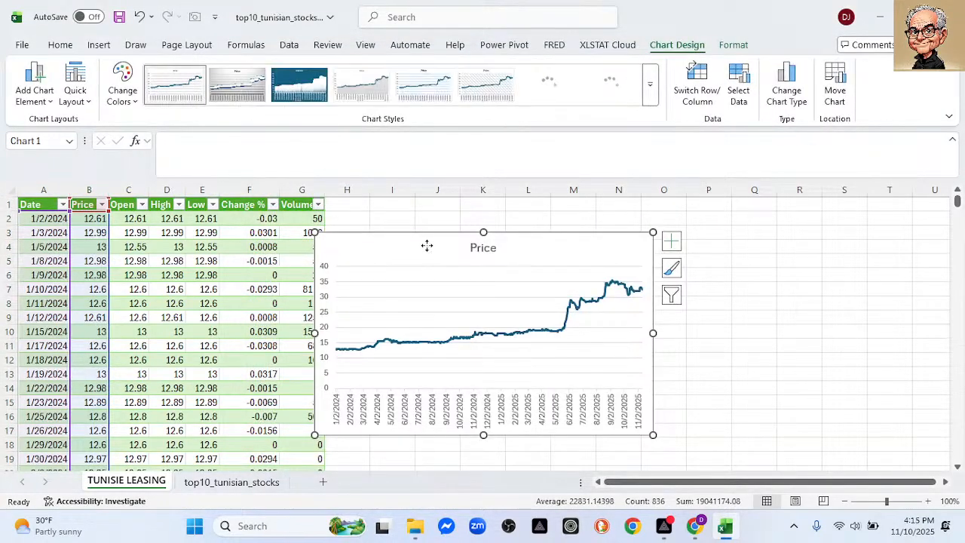
pyautogui.moveTo(427, 245); pyautogui.dragTo(487, 230)
pyautogui.click(510, 269)
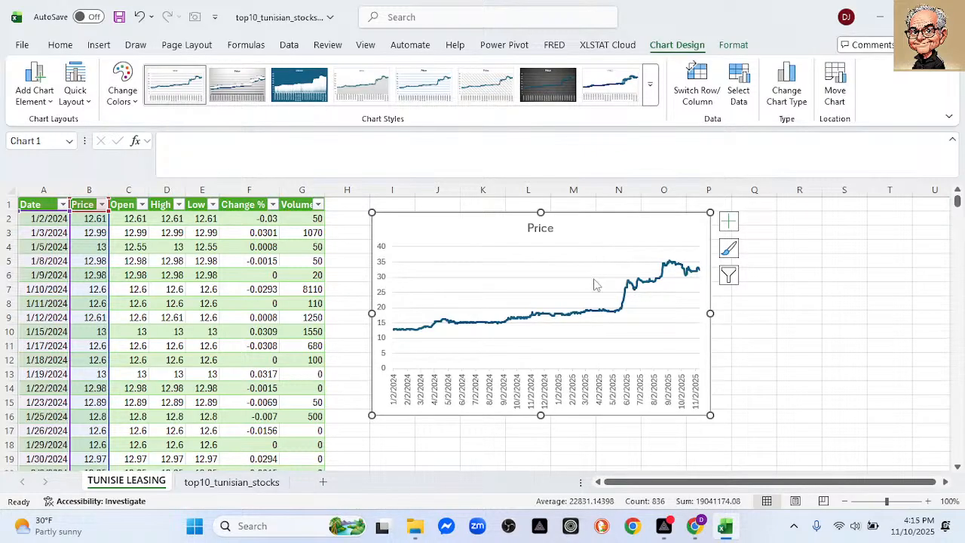
# Set the price chart's vertical axis bounds to a minimum of 10 and a maximum of 38
pyautogui.doubleClick(382, 320)
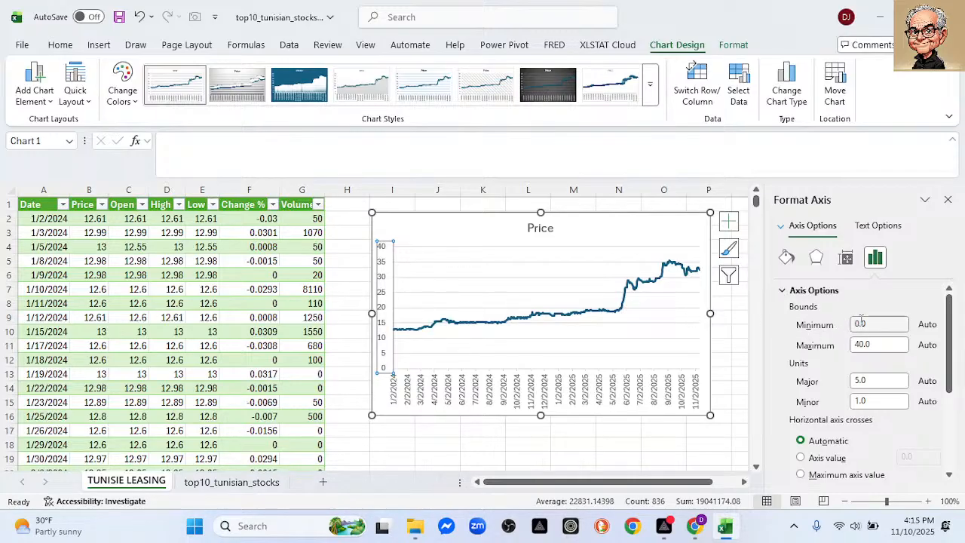
pyautogui.click(861, 323)
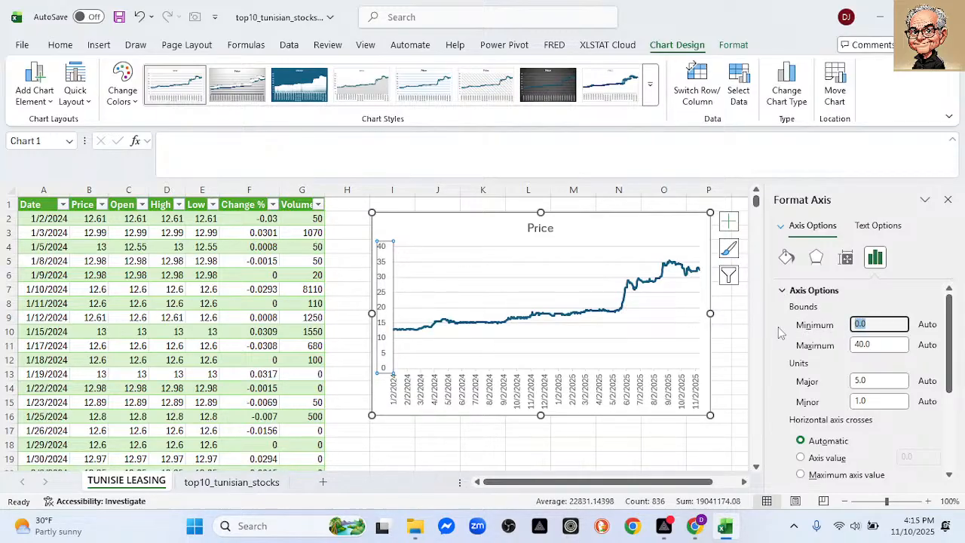
pyautogui.write('10')
pyautogui.press('Return')
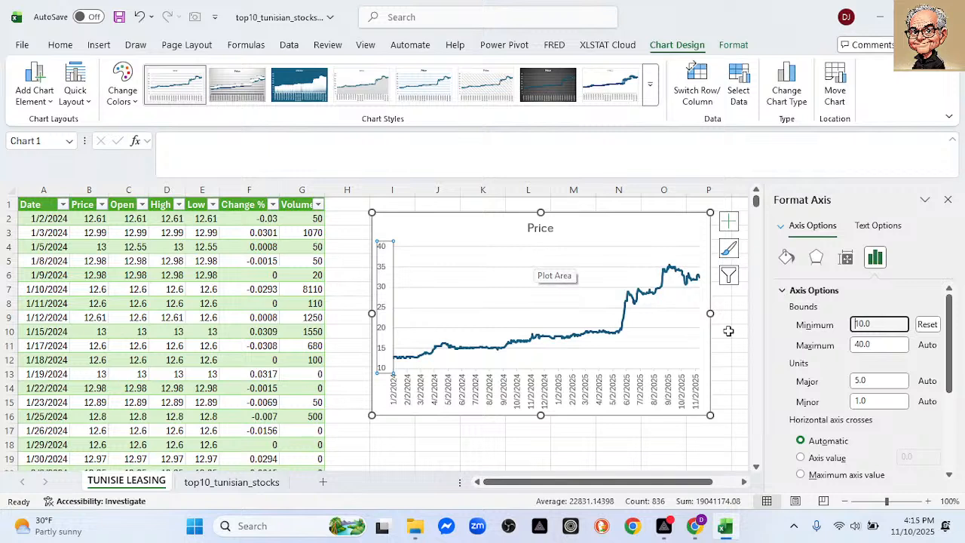
pyautogui.doubleClick(857, 345)
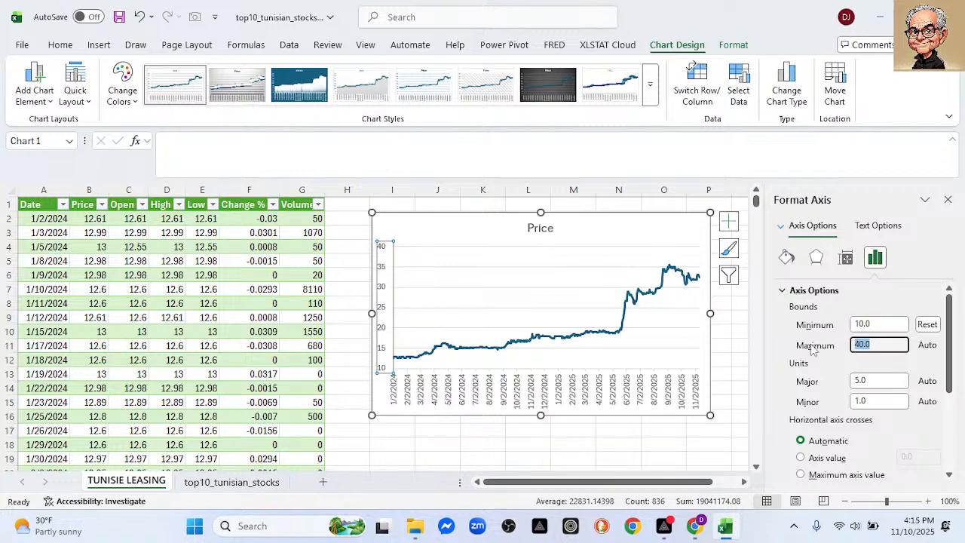
pyautogui.write('38')
pyautogui.press('Return')
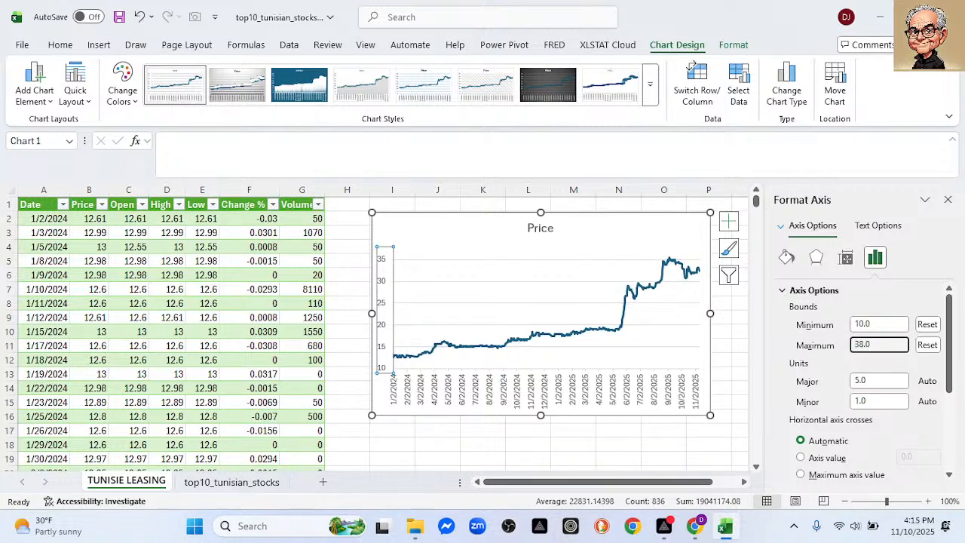
pyautogui.click(666, 457)
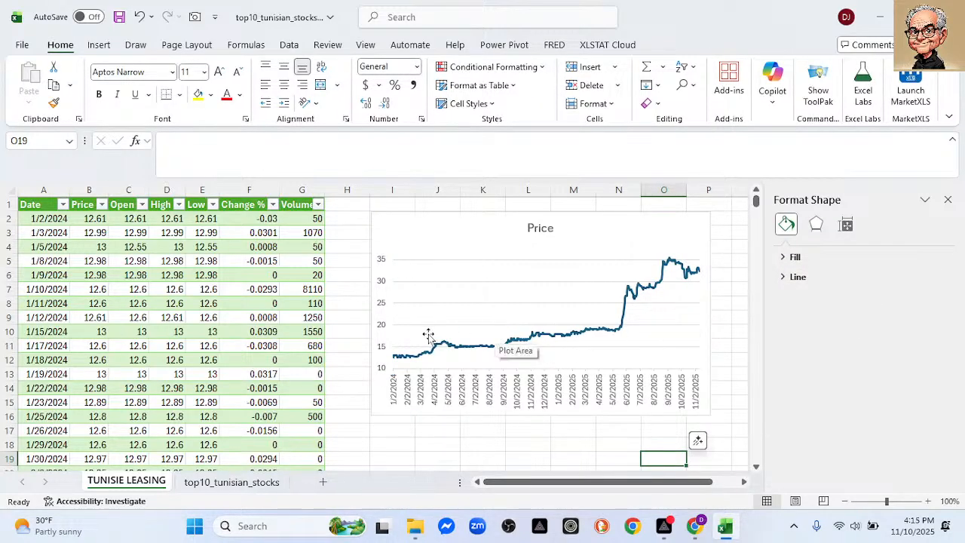
# Add a moving average trendline with a period of 50 to the Price series and close the formatting pane
pyautogui.click(504, 341)
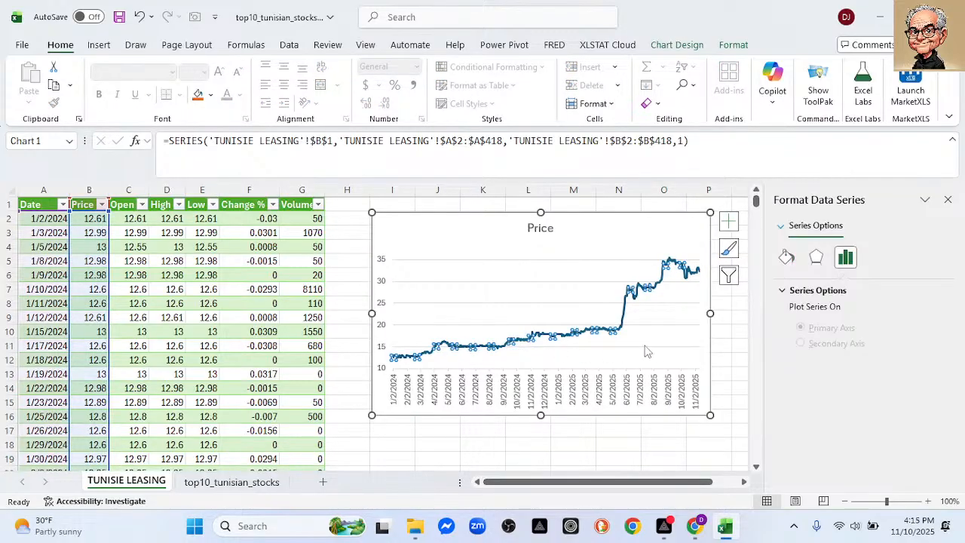
pyautogui.click(732, 220)
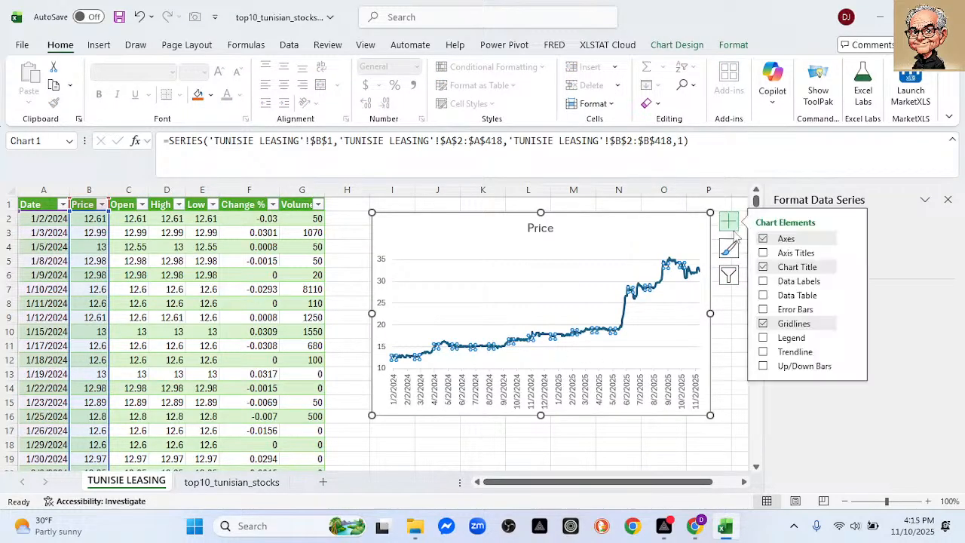
pyautogui.click(850, 353)
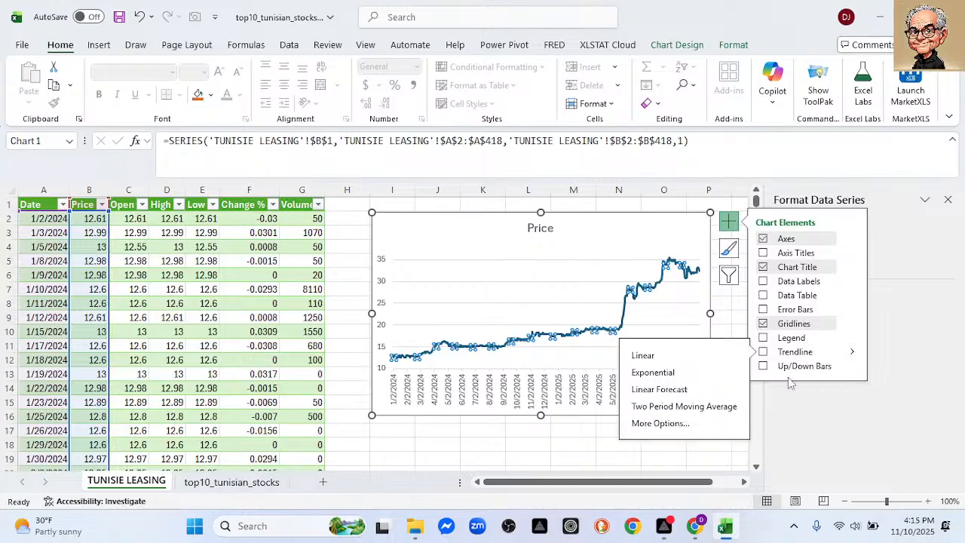
pyautogui.click(694, 424)
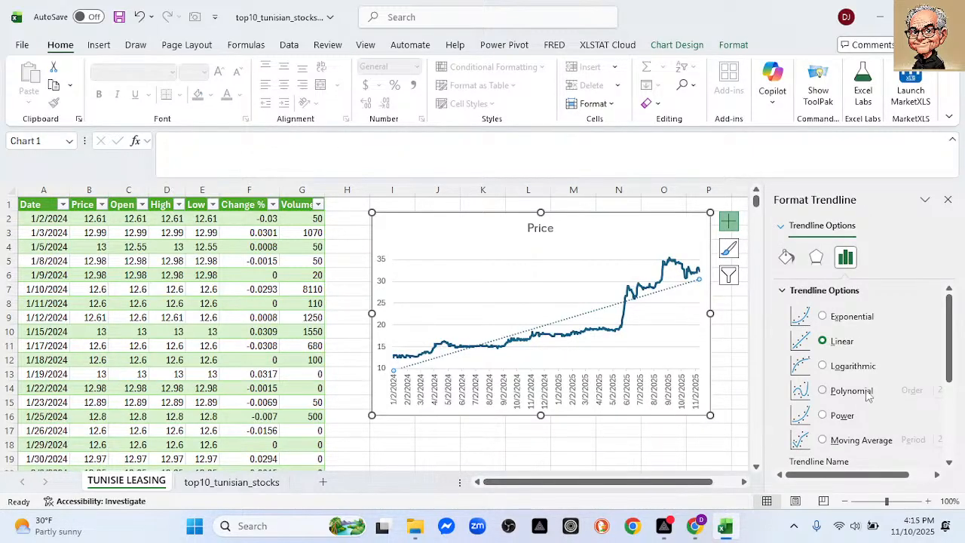
pyautogui.click(822, 440)
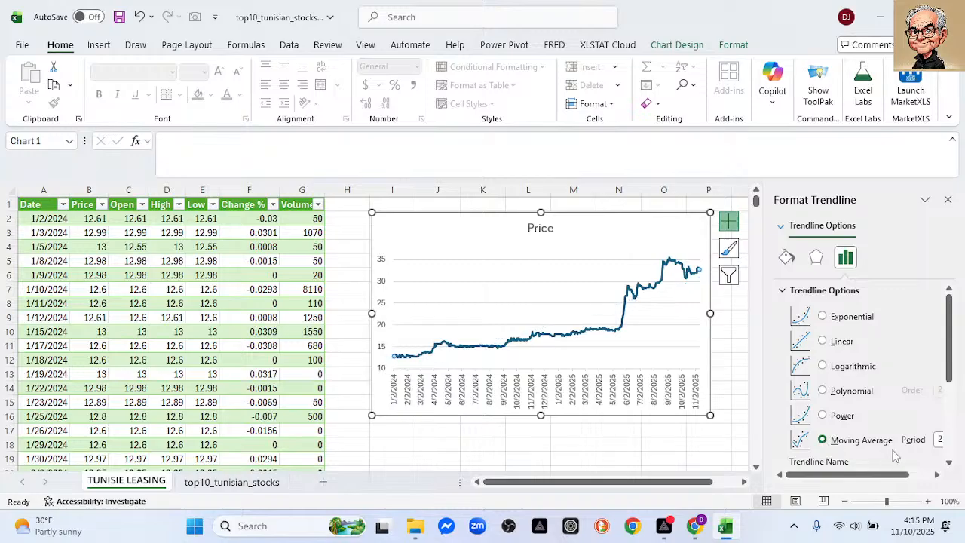
pyautogui.moveTo(902, 475); pyautogui.dragTo(922, 457)
pyautogui.doubleClick(912, 440)
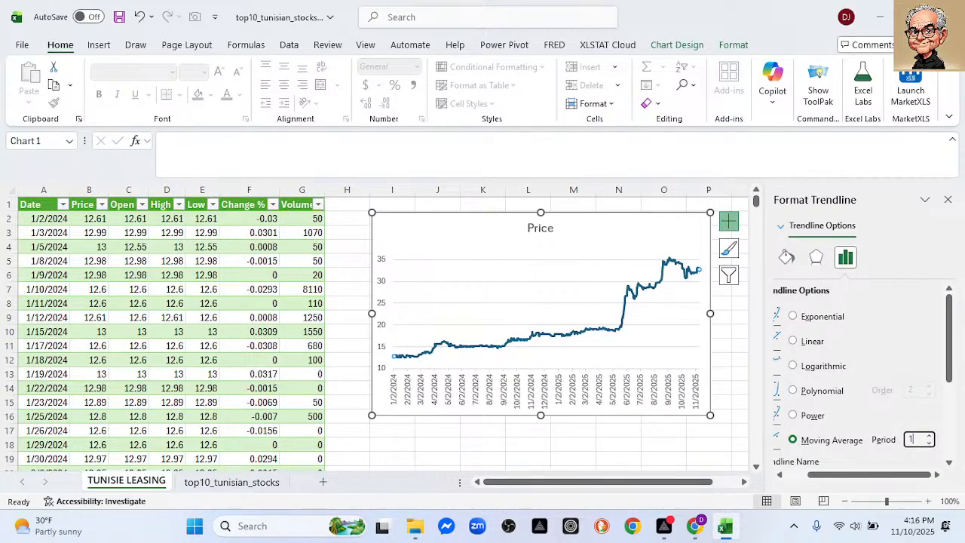
pyautogui.write('15')
pyautogui.press('Return')
pyautogui.click(948, 199)
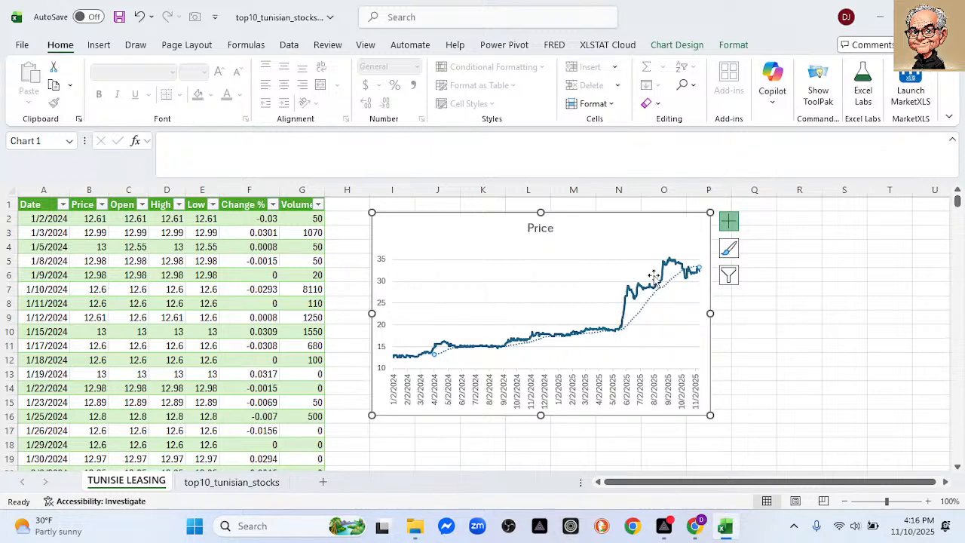
# Set the moving average trendline's period to 100, then close its formatting pane and deselect the chart
pyautogui.doubleClick(636, 323)
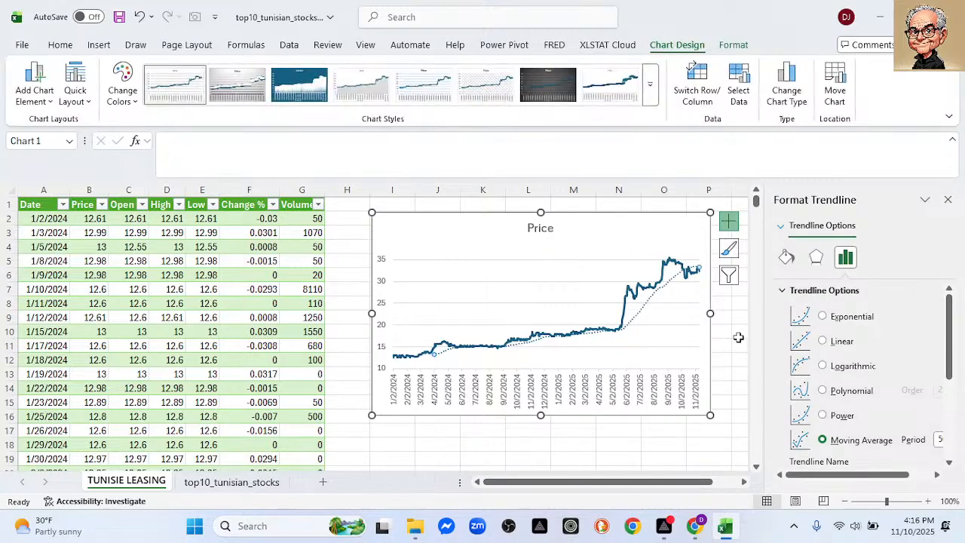
pyautogui.moveTo(906, 475); pyautogui.dragTo(953, 475)
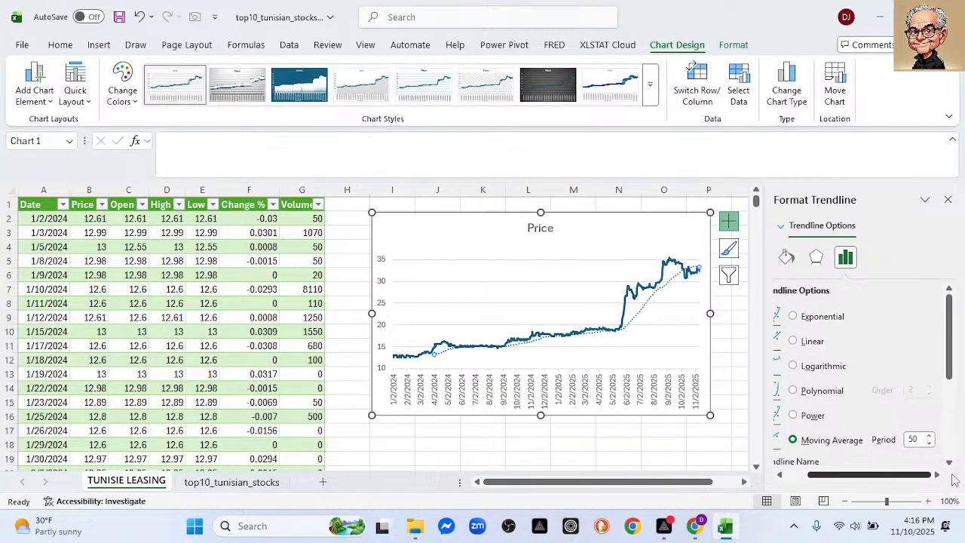
pyautogui.doubleClick(917, 438)
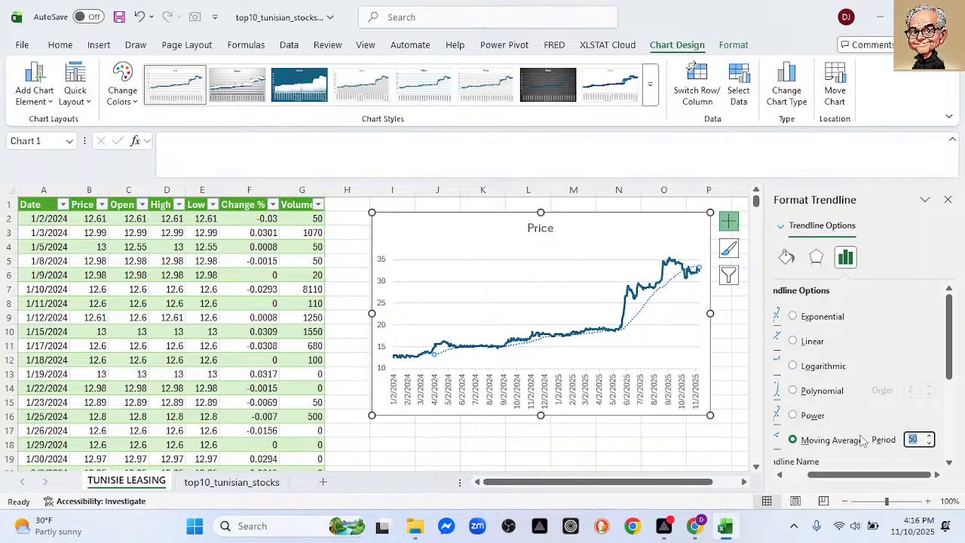
pyautogui.press('Return')
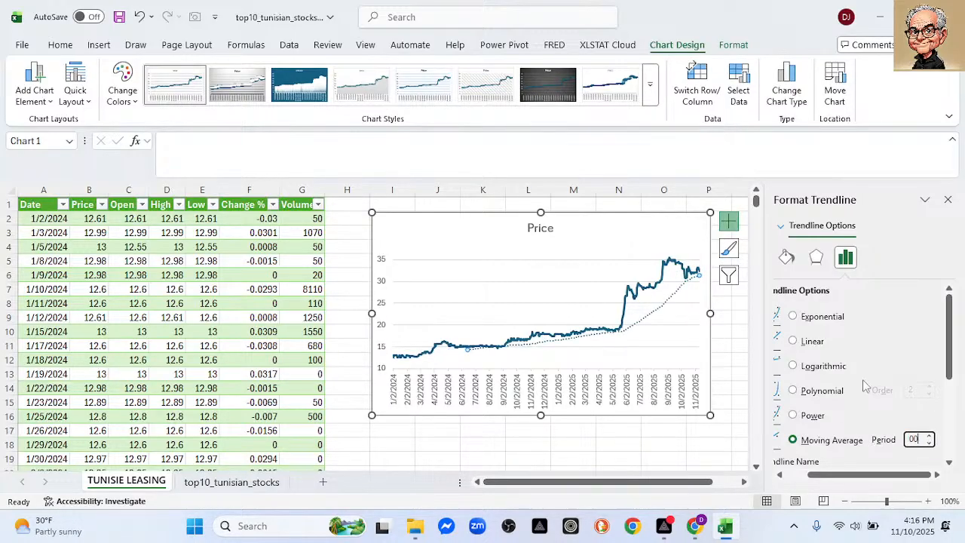
pyautogui.click(948, 199)
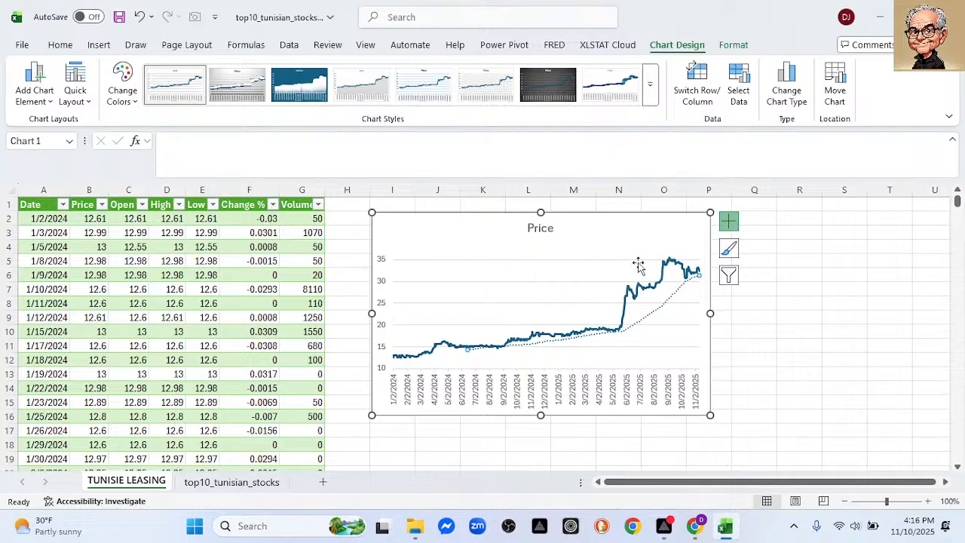
pyautogui.click(801, 334)
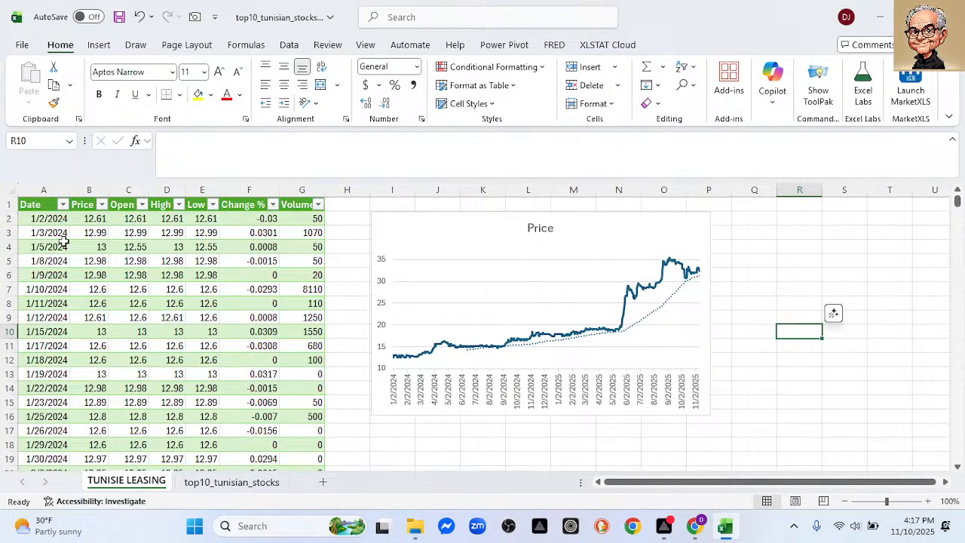
# Filter the table's Date column to show only the 2025 rows
pyautogui.click(63, 205)
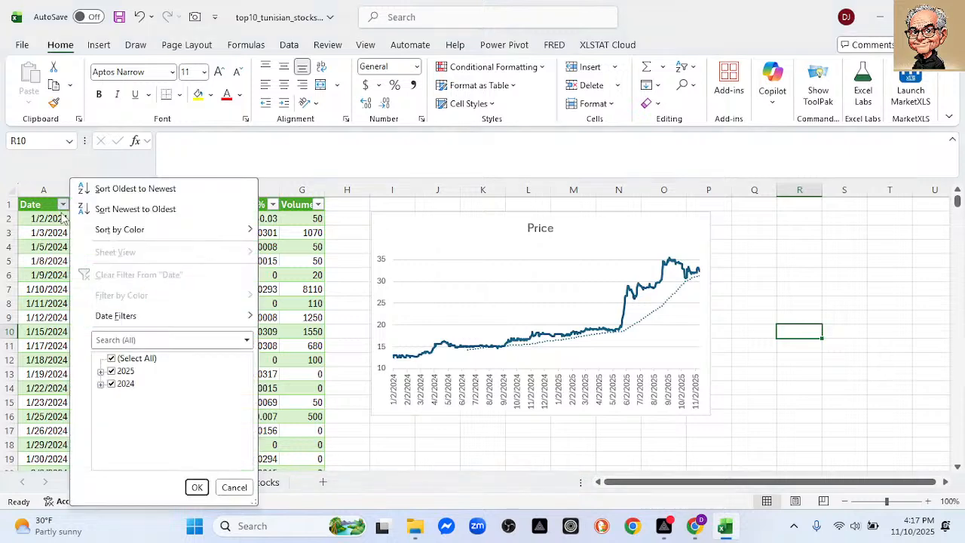
pyautogui.click(101, 384)
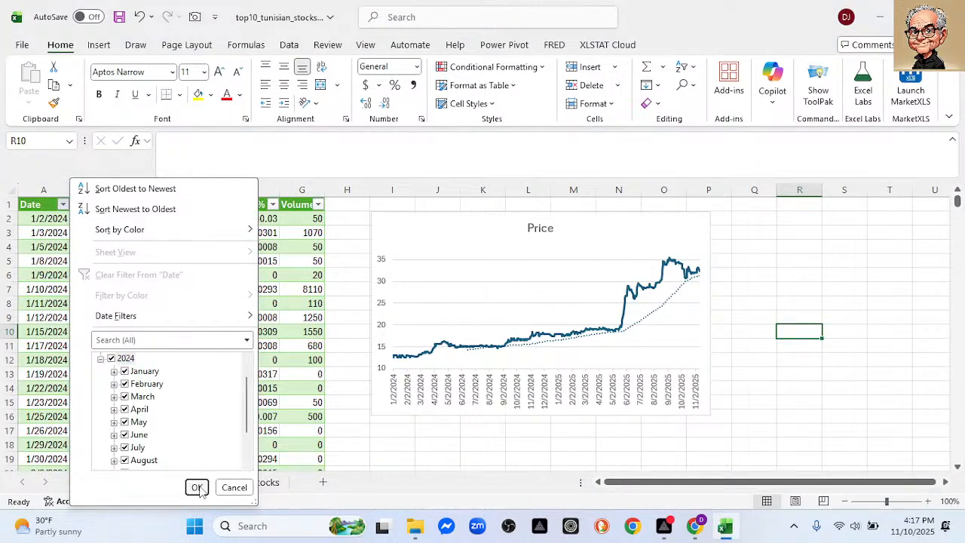
pyautogui.click(196, 487)
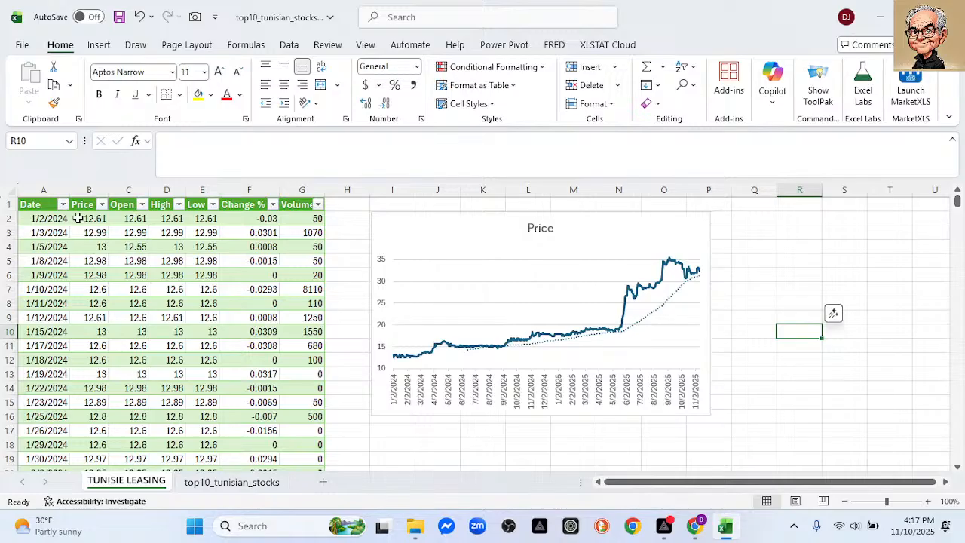
pyautogui.click(63, 204)
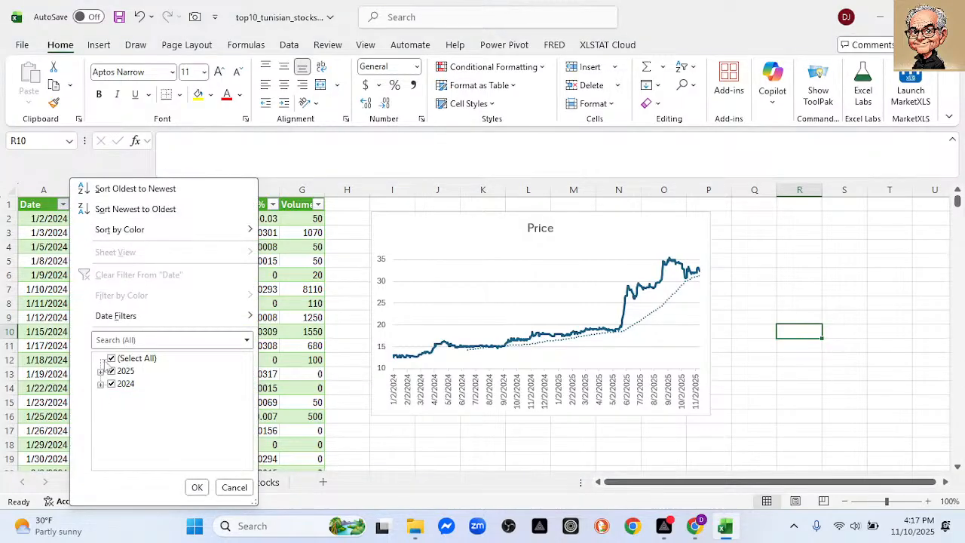
pyautogui.click(111, 358)
pyautogui.click(111, 371)
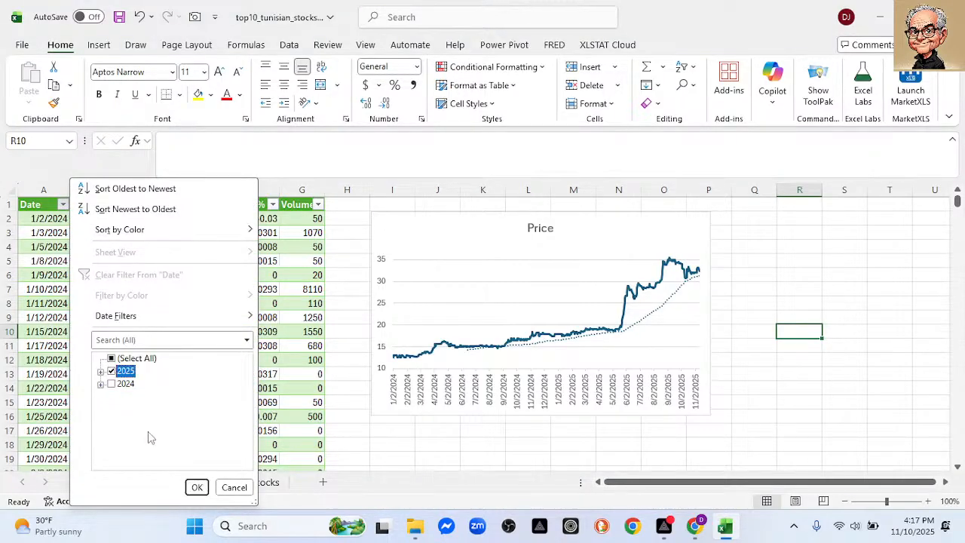
pyautogui.click(197, 487)
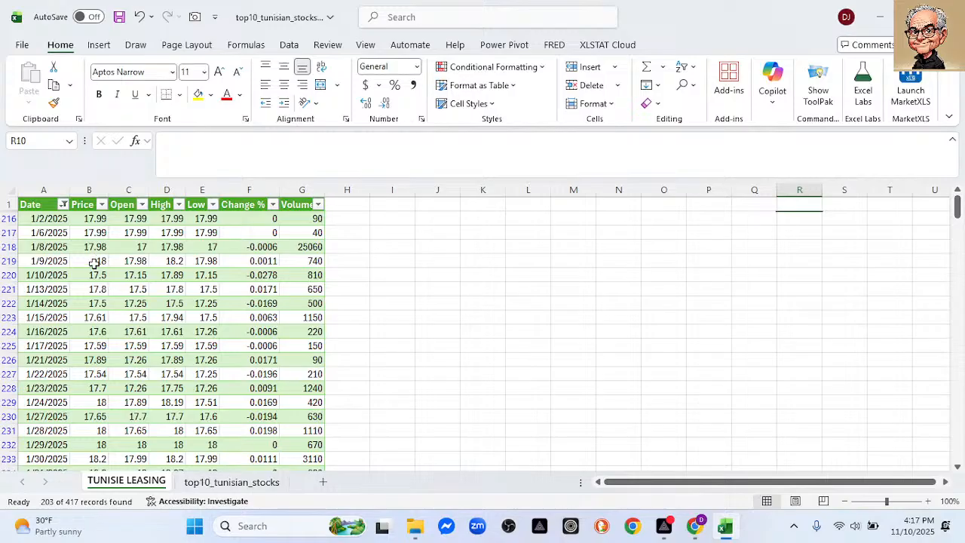
# Reselect all years in the Date column's filter to restore the full table
pyautogui.click(64, 204)
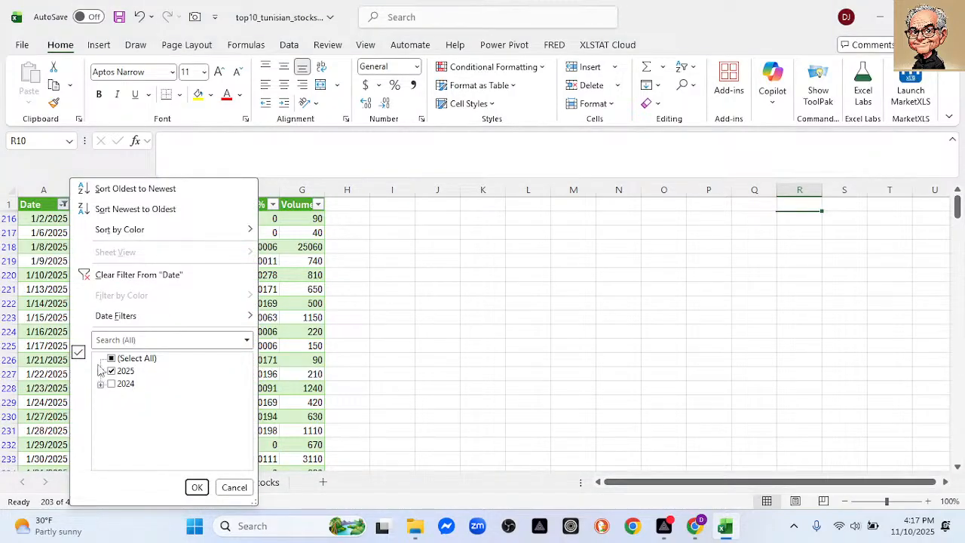
pyautogui.click(111, 358)
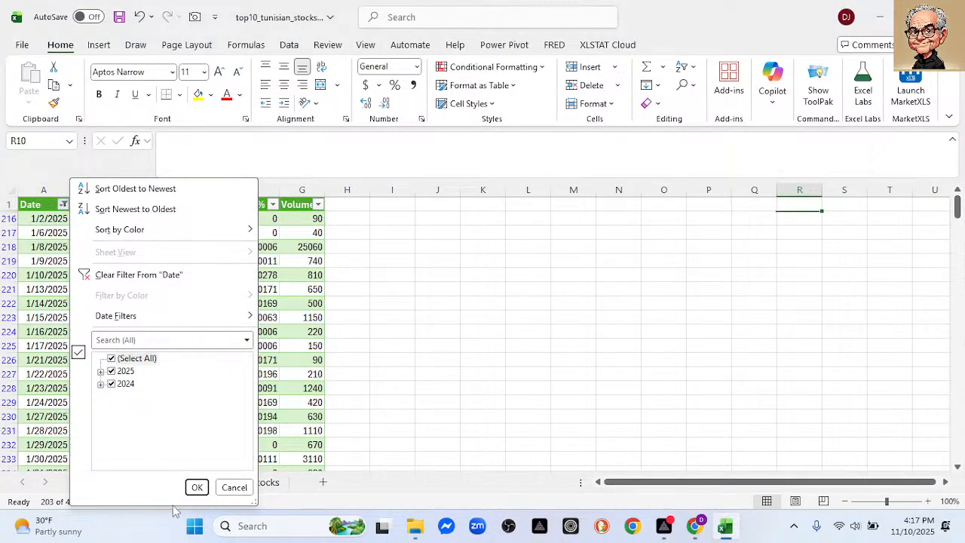
pyautogui.click(192, 486)
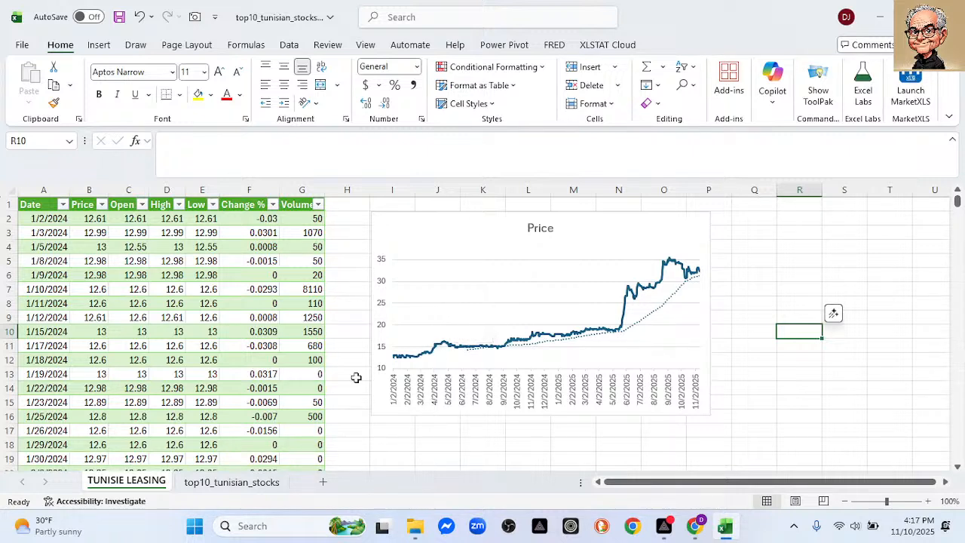
# Insert the recommended line chart from the table's Date and Price columns
pyautogui.click(43, 191)
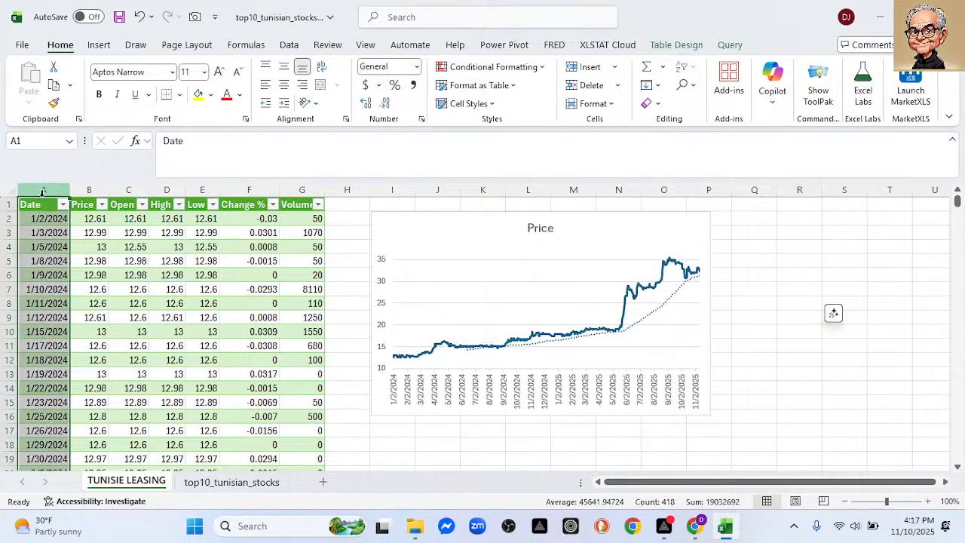
pyautogui.keyDown('ctrl'); pyautogui.click(92, 190); pyautogui.keyUp('ctrl')
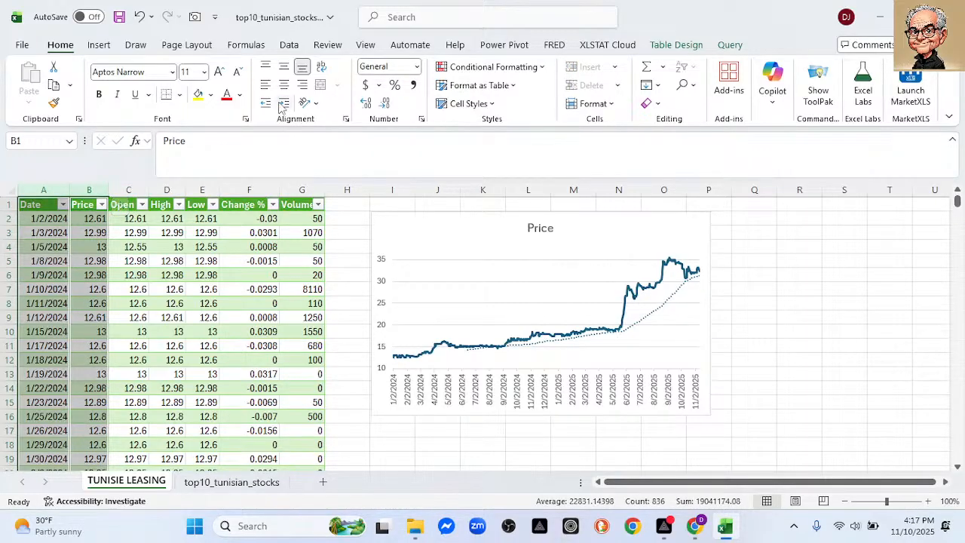
pyautogui.click(99, 45)
pyautogui.click(330, 82)
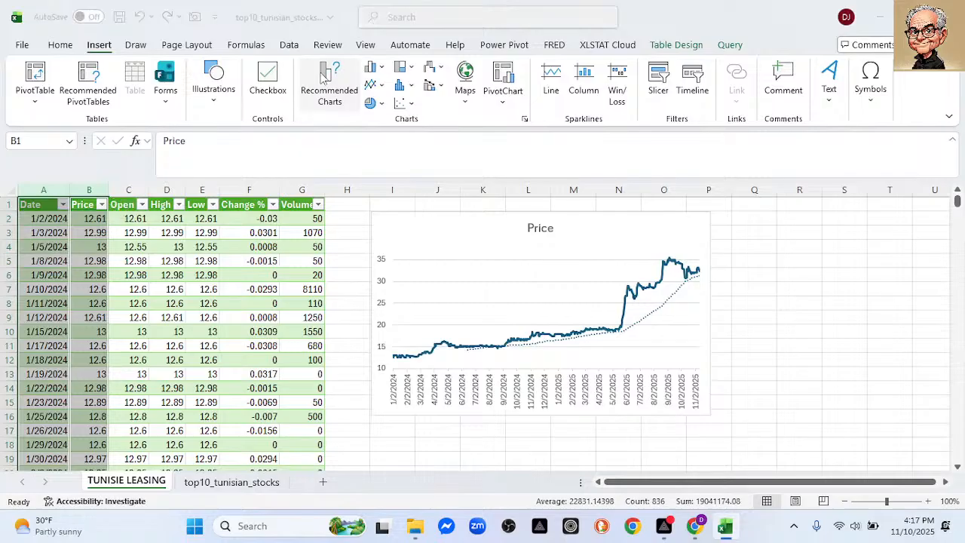
pyautogui.click(356, 198)
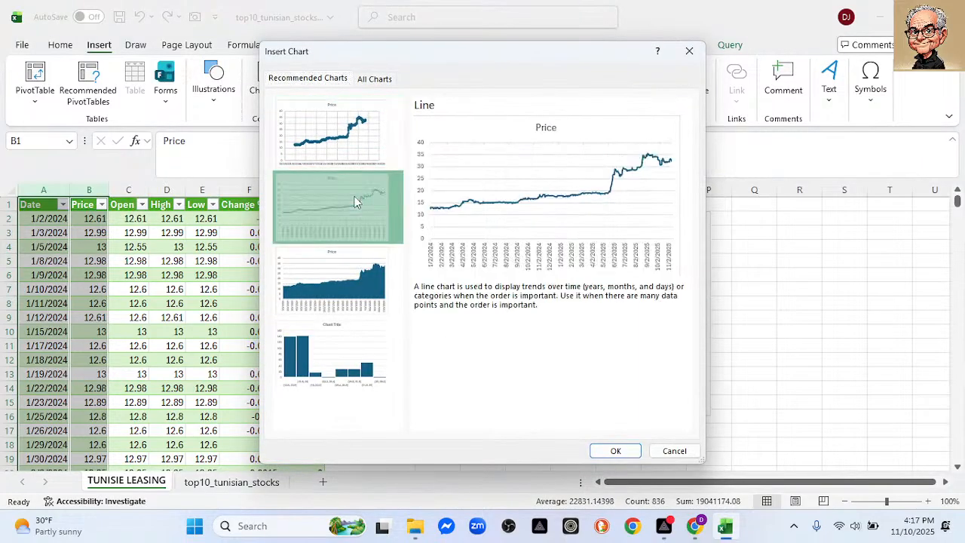
pyautogui.click(615, 451)
# Move the new Price chart directly below the existing Price chart, aligned with it in columns I to O
pyautogui.scroll(-1, 836, 339)
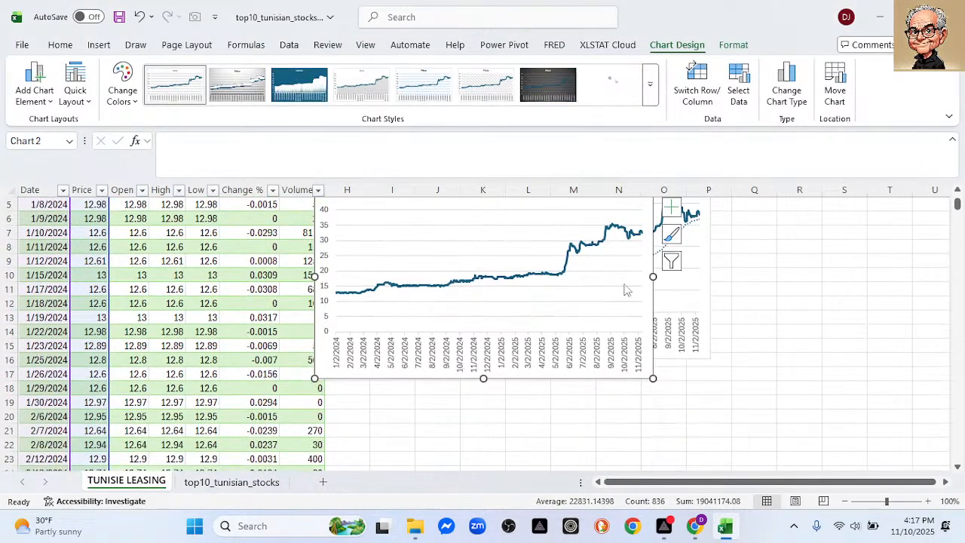
pyautogui.scroll(1, 575, 290)
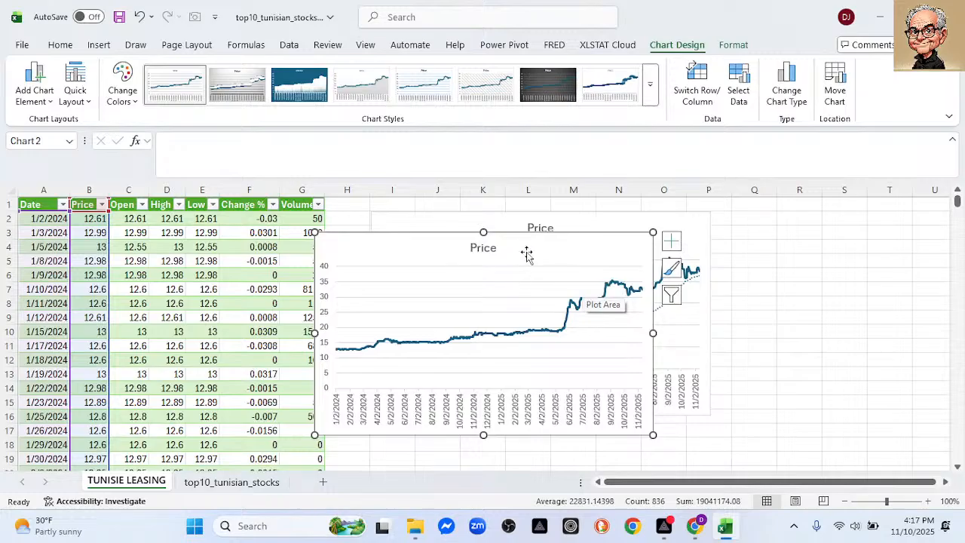
pyautogui.moveTo(531, 249); pyautogui.dragTo(588, 437)
pyautogui.scroll(-3, 789, 343)
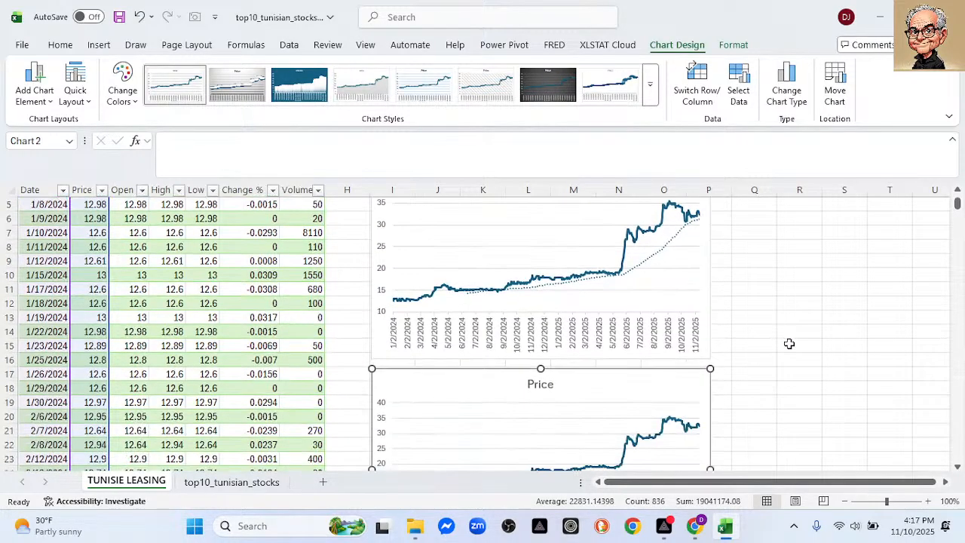
pyautogui.scroll(-1, 791, 339)
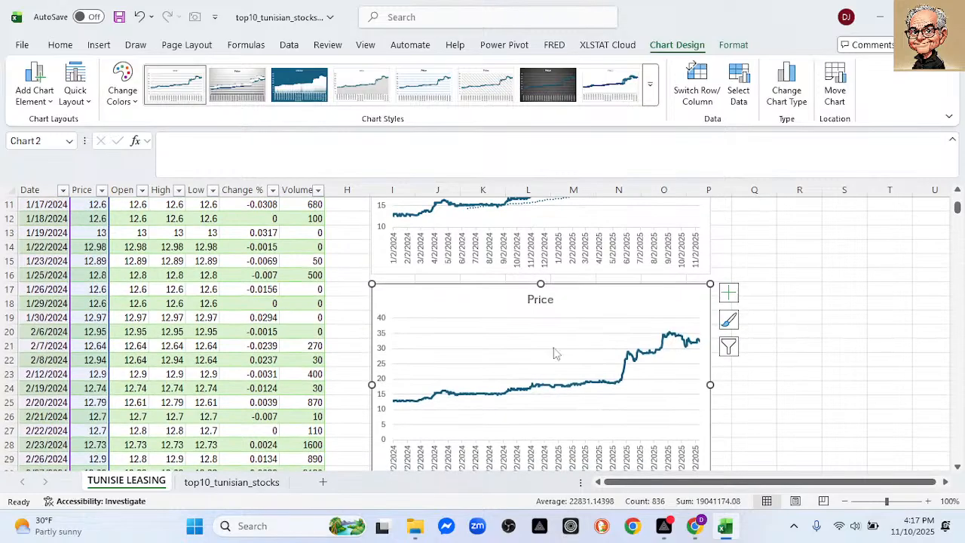
# Filter the table's Date column to show only the 2025 rows
pyautogui.click(63, 190)
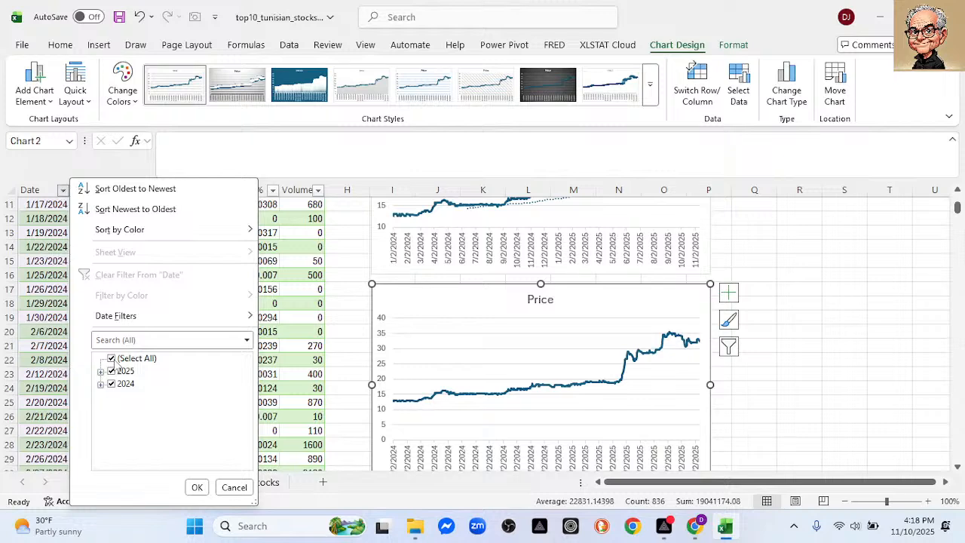
pyautogui.click(111, 359)
pyautogui.click(112, 371)
pyautogui.click(197, 487)
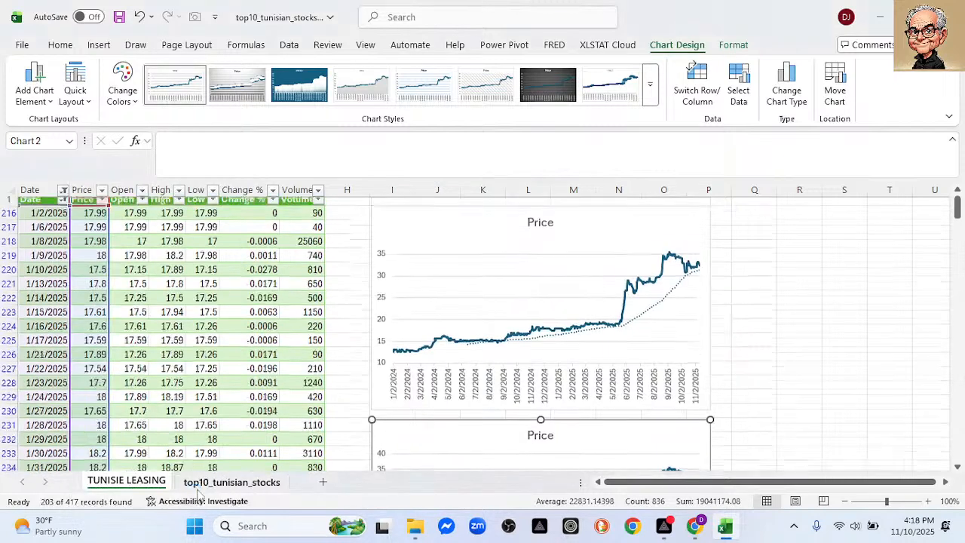
# Include 2024 again in the Date column's filter so that both years are shown
pyautogui.click(63, 204)
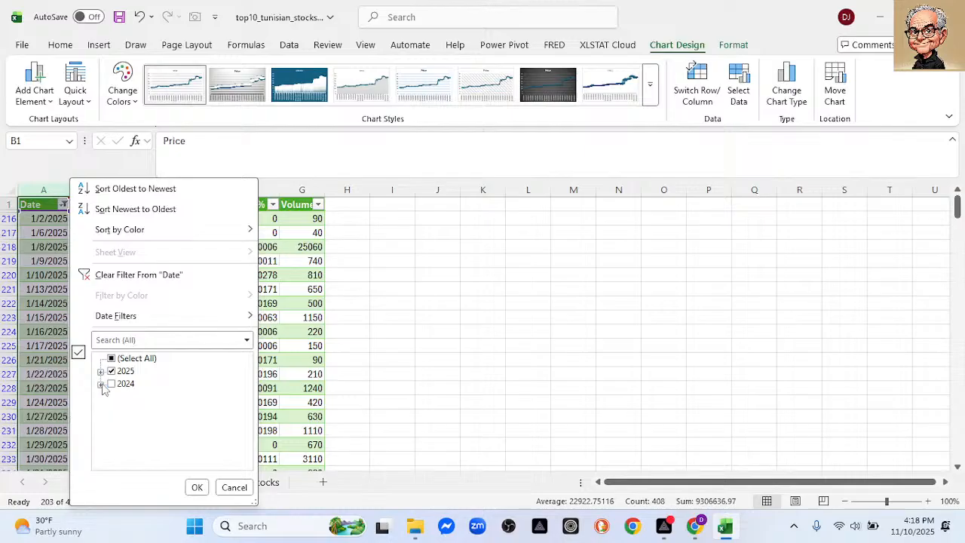
pyautogui.click(111, 384)
pyautogui.click(197, 487)
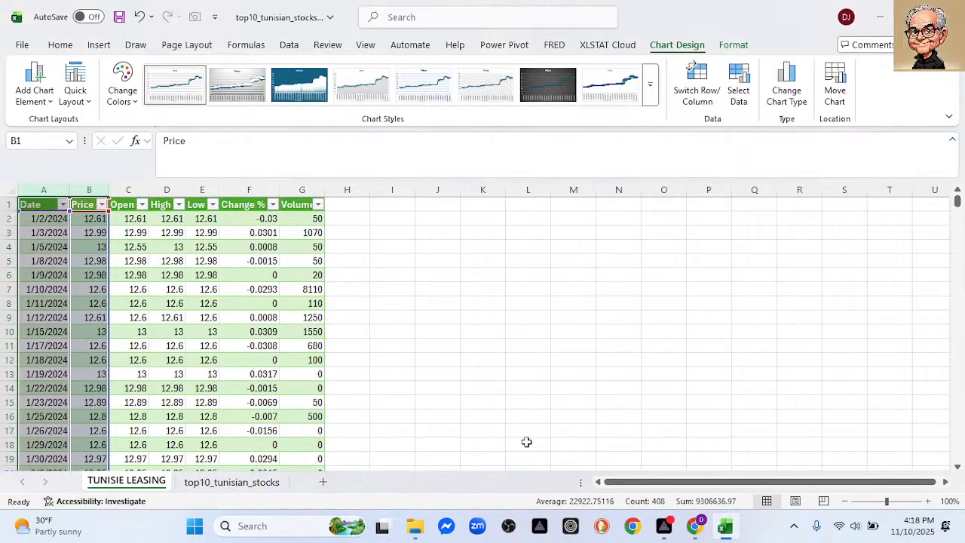
# Set the lower Price chart's vertical axis minimum bound to 10 and close the formatting pane
pyautogui.scroll(-3, 802, 334)
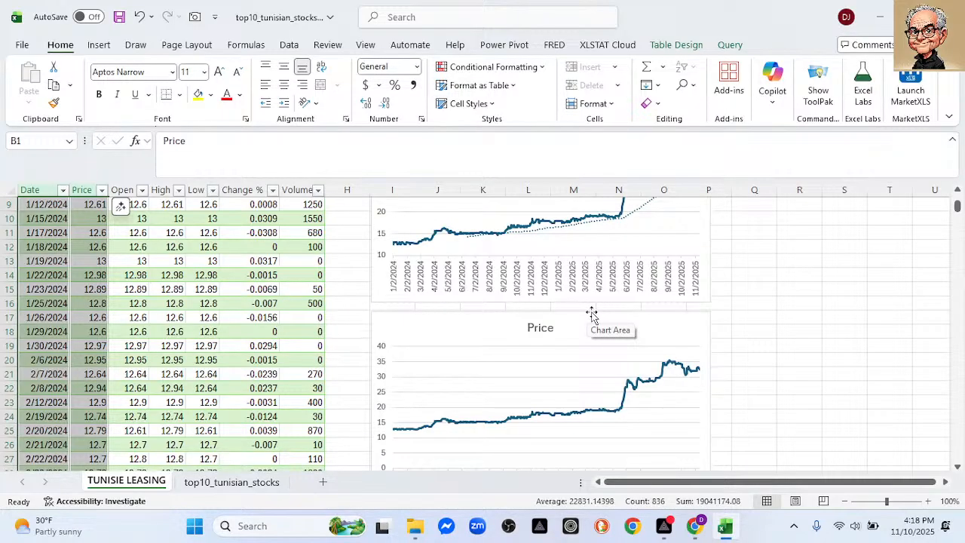
pyautogui.click(459, 421)
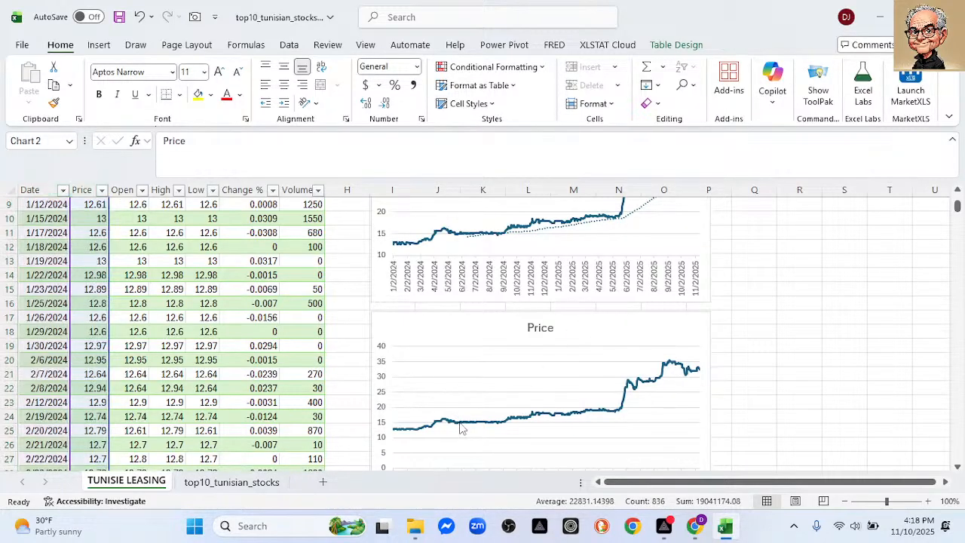
pyautogui.doubleClick(385, 403)
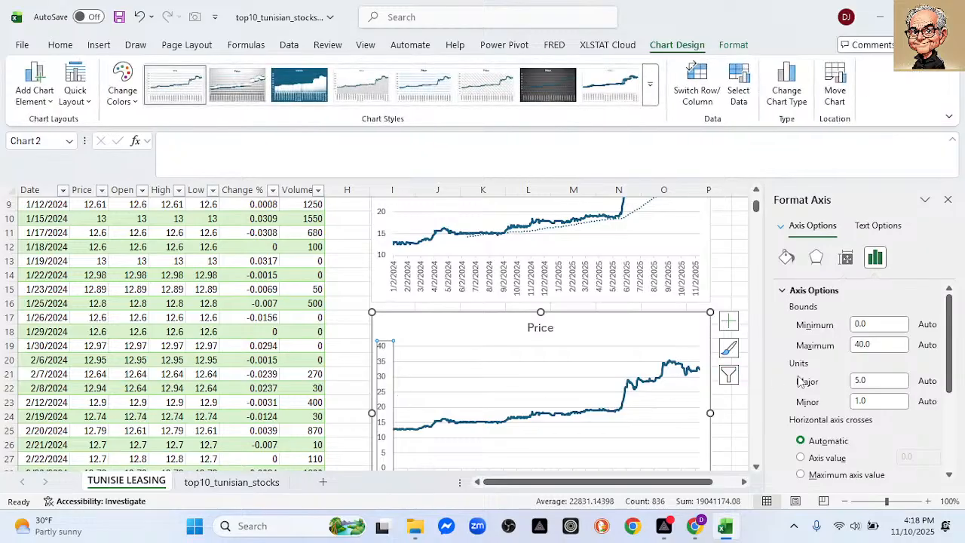
pyautogui.click(878, 323)
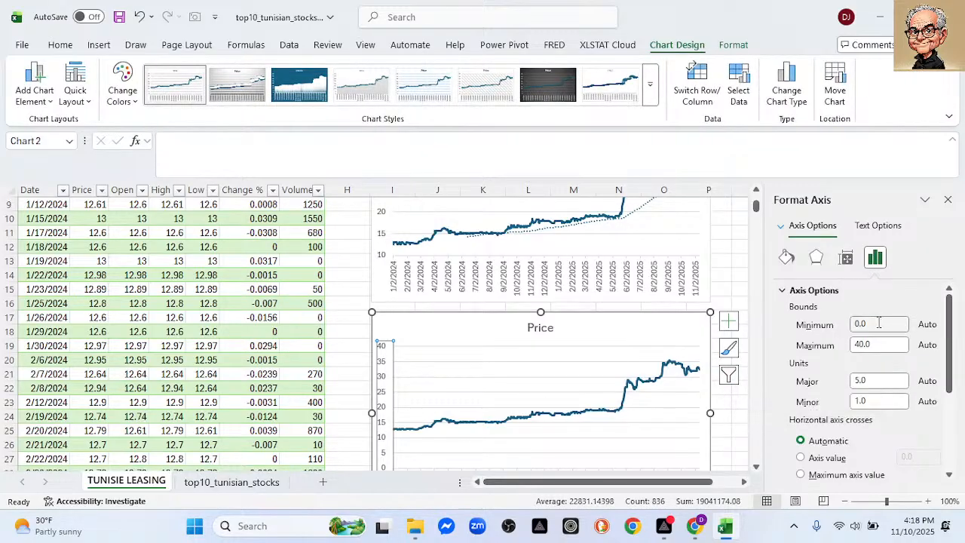
pyautogui.write('10')
pyautogui.press('Return')
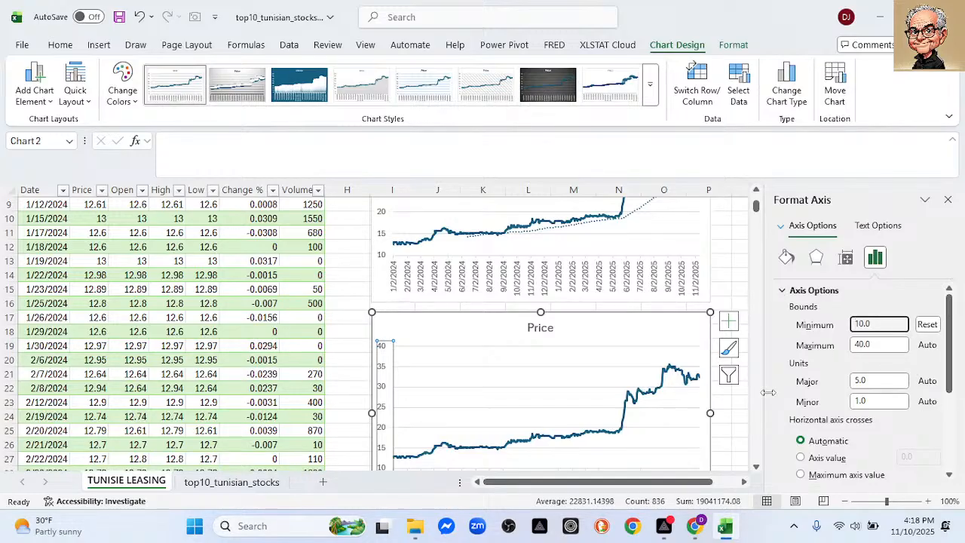
pyautogui.click(948, 200)
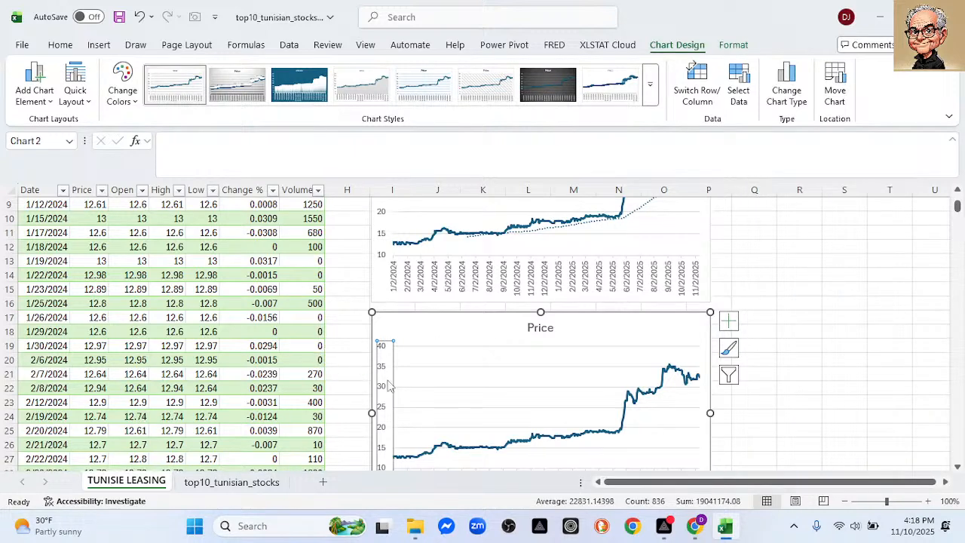
# Delete the lower Price chart that has no moving average trendline
pyautogui.click(421, 326)
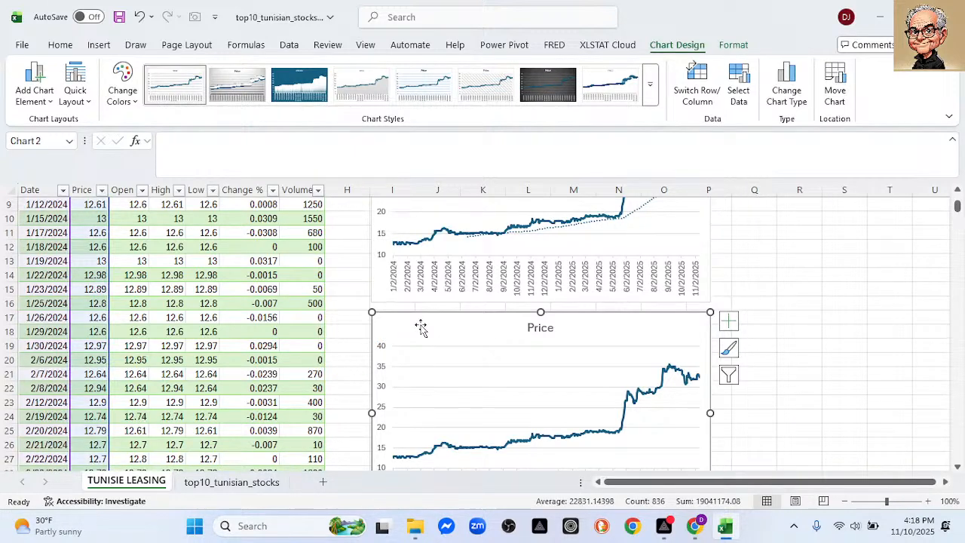
pyautogui.press('Delete')
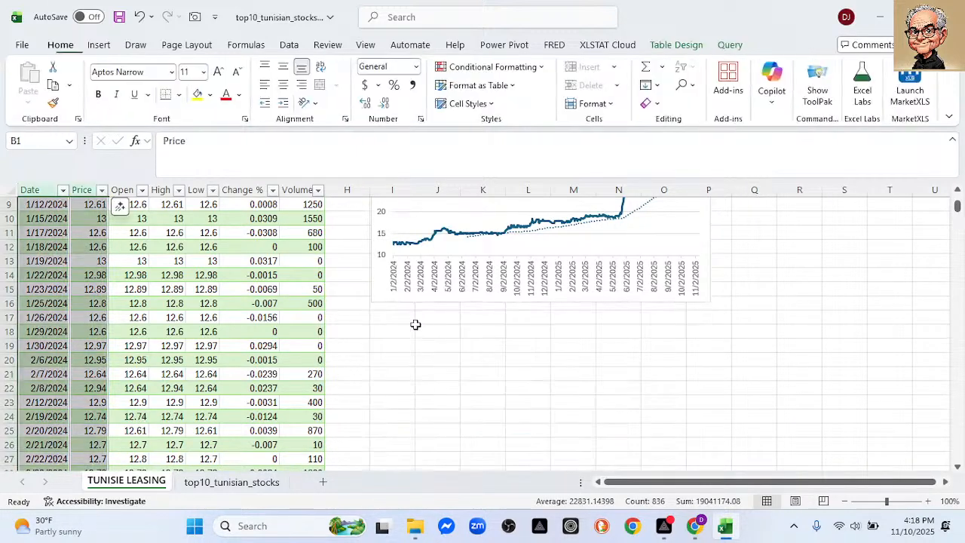
# Limit the selection in the Date column's filter list to 2025 and expand that year into its months
pyautogui.click(62, 190)
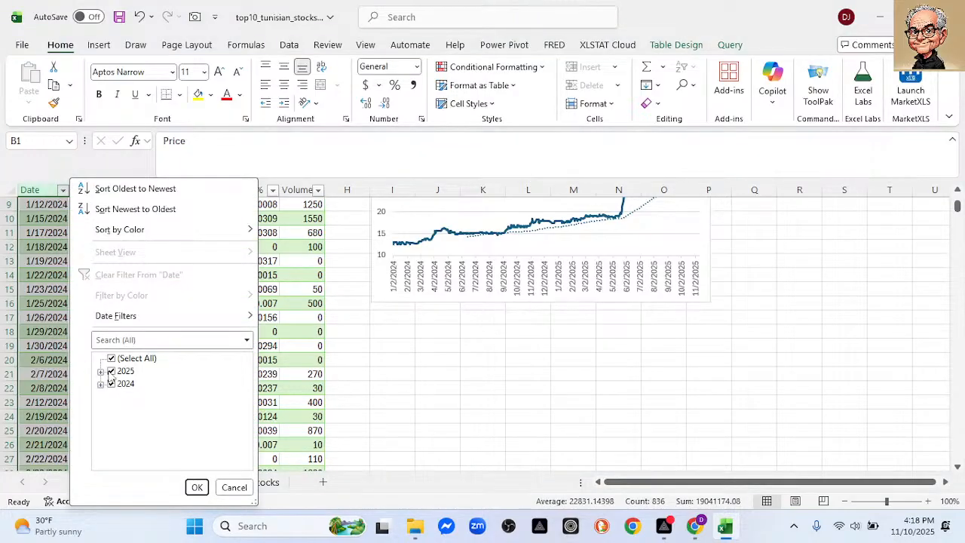
pyautogui.click(112, 359)
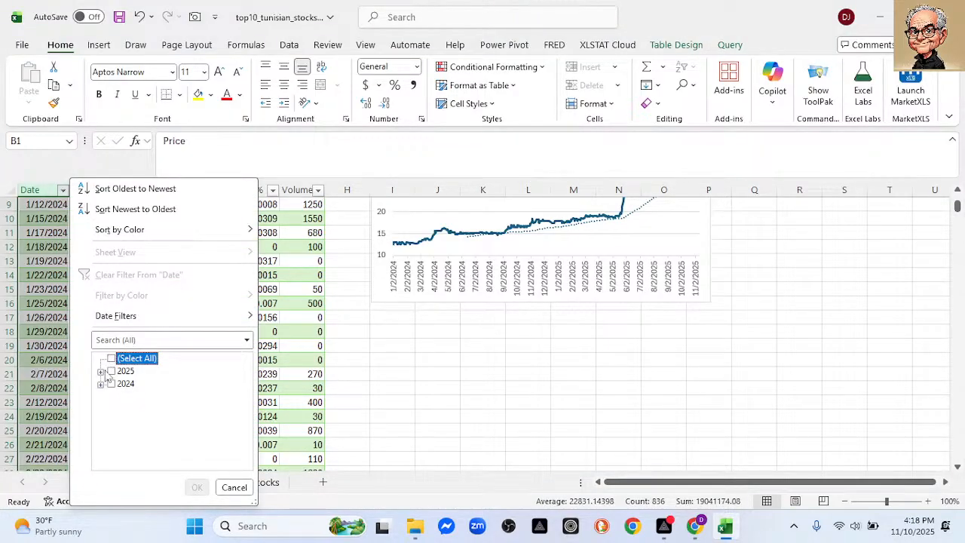
pyautogui.click(111, 371)
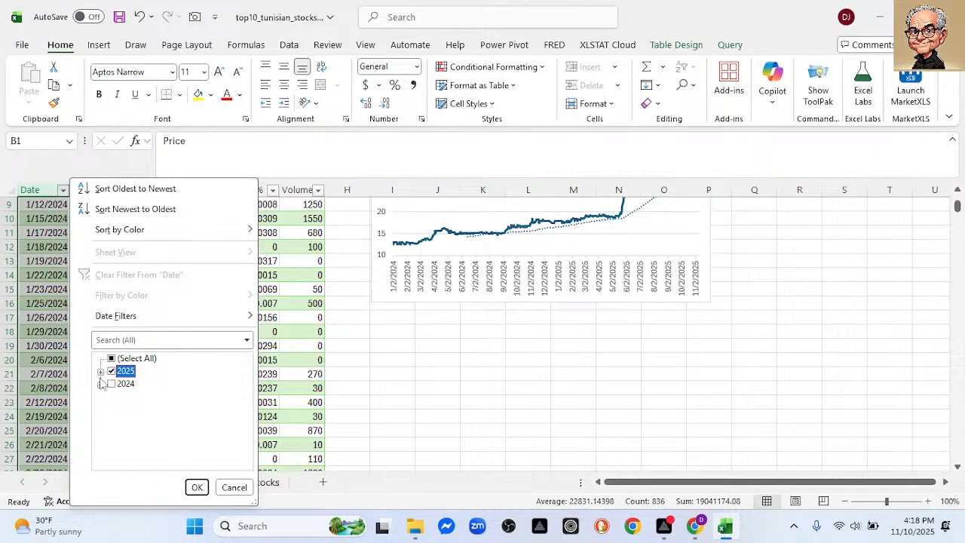
pyautogui.click(100, 371)
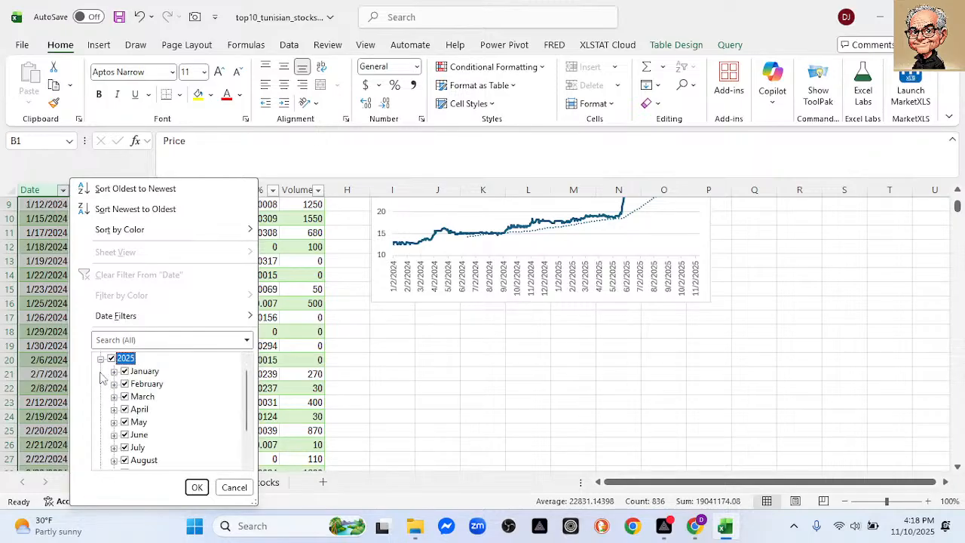
pyautogui.scroll(-2, 219, 417)
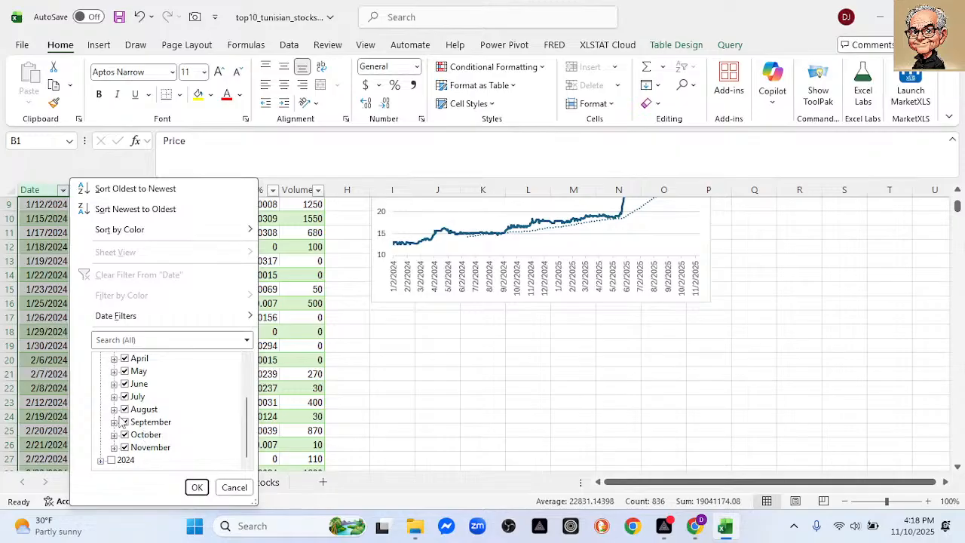
pyautogui.scroll(3, 147, 401)
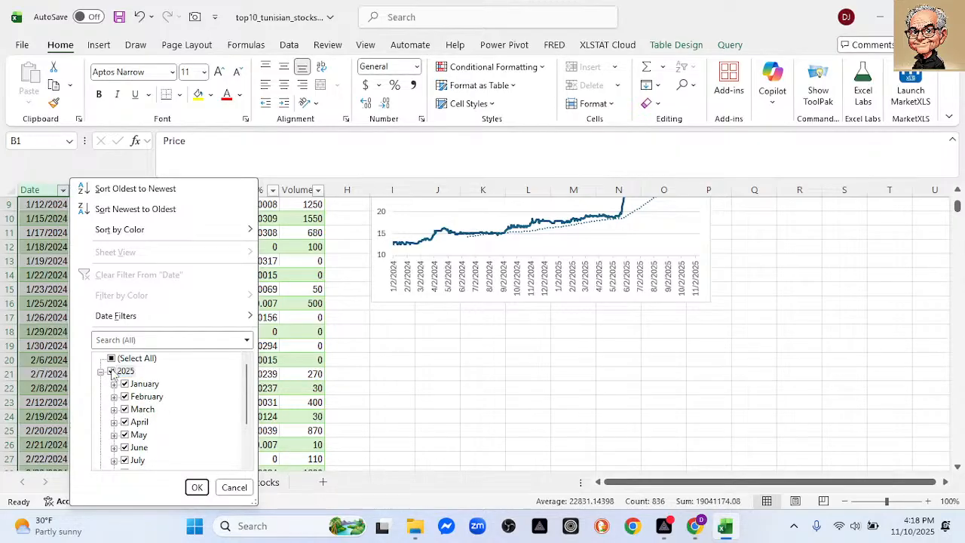
# Clear all the 2025 months in the Date filter, then select only August, September, October and November
pyautogui.click(114, 371)
pyautogui.scroll(-1, 181, 390)
pyautogui.scroll(-1, 181, 391)
pyautogui.click(125, 447)
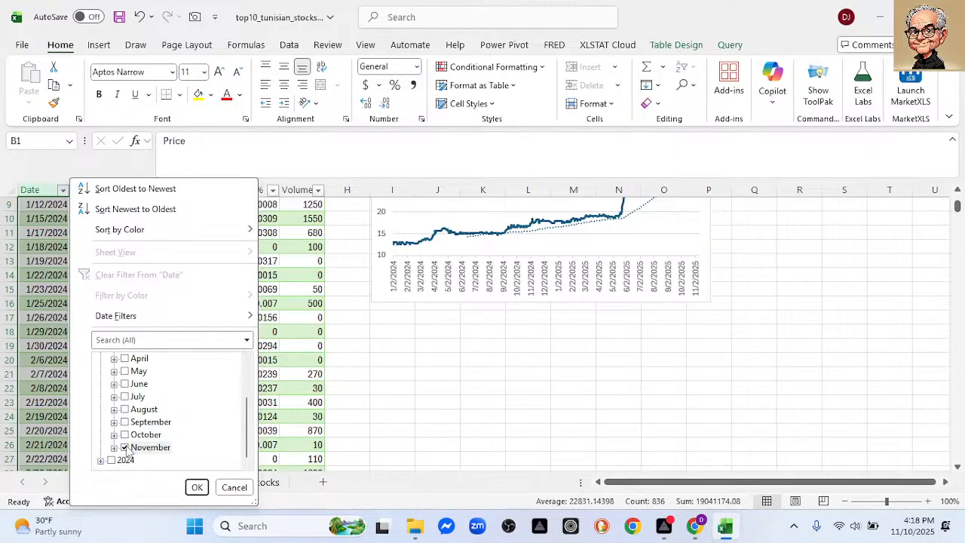
pyautogui.click(124, 434)
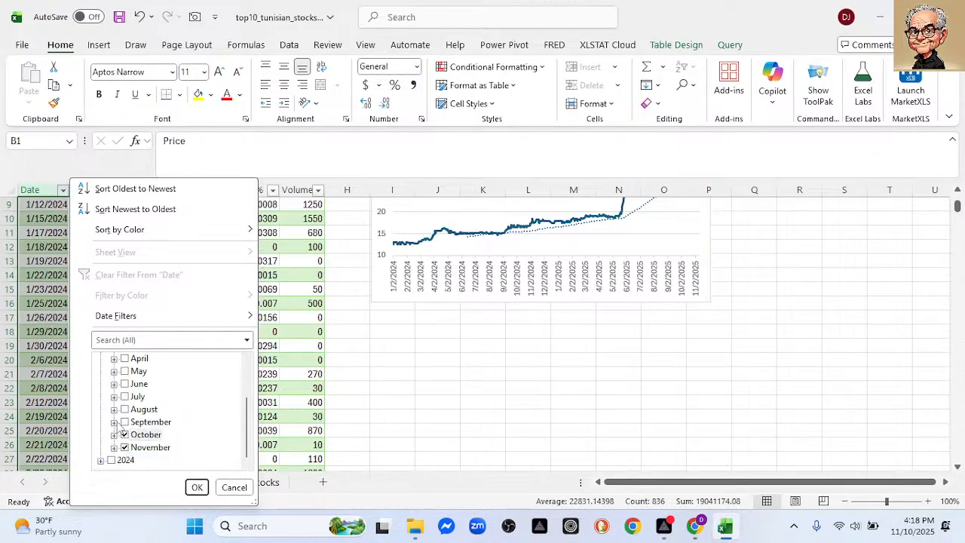
pyautogui.click(125, 422)
pyautogui.click(124, 408)
# Look through the individual July 2025 days in the Date filter, collapse July again and review the selected months
pyautogui.click(115, 396)
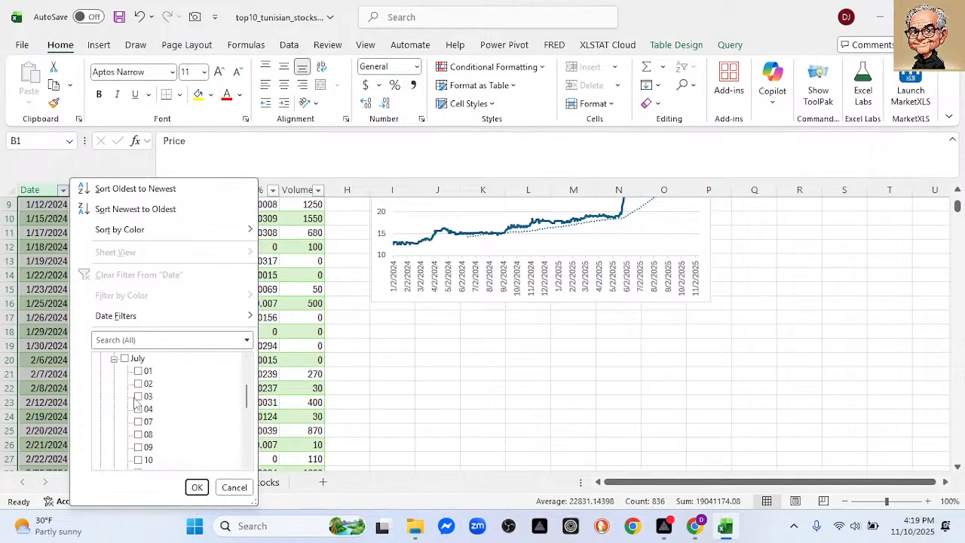
pyautogui.scroll(-2, 173, 388)
pyautogui.scroll(2, 177, 390)
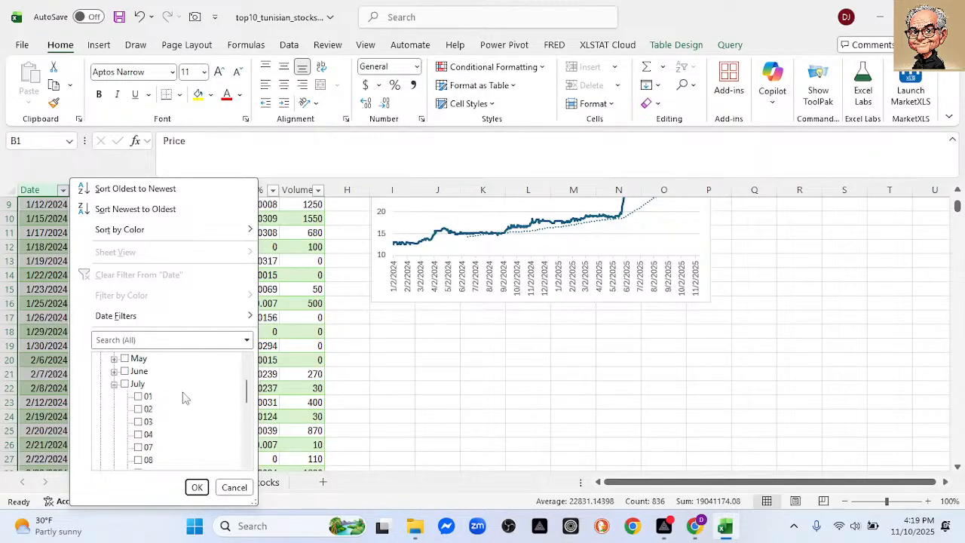
pyautogui.scroll(-3, 180, 390)
pyautogui.scroll(-3, 187, 393)
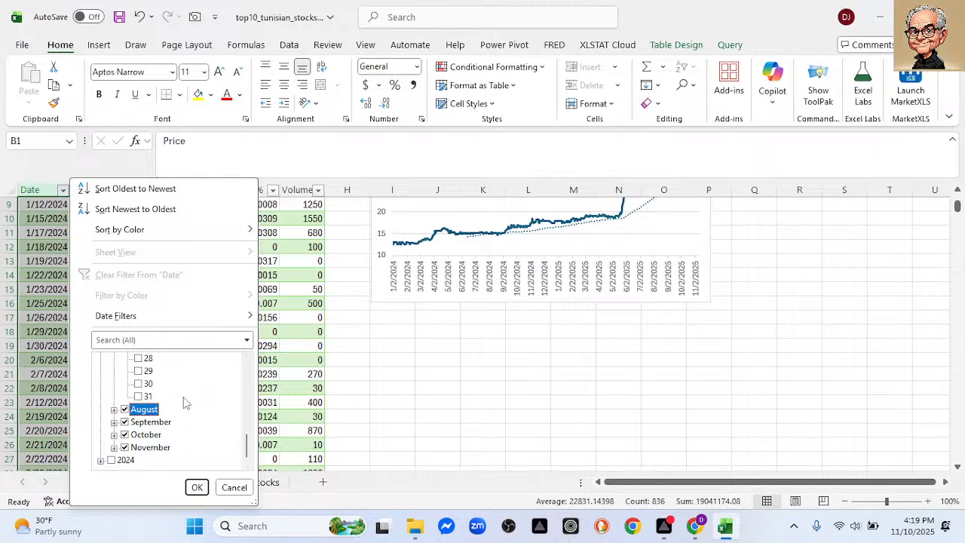
pyautogui.scroll(10, 189, 402)
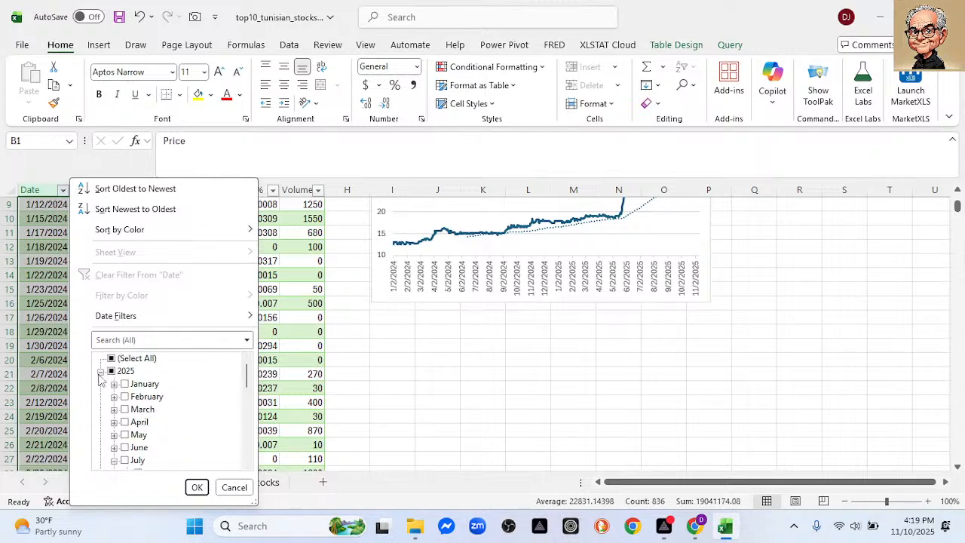
pyautogui.click(101, 372)
pyautogui.click(100, 372)
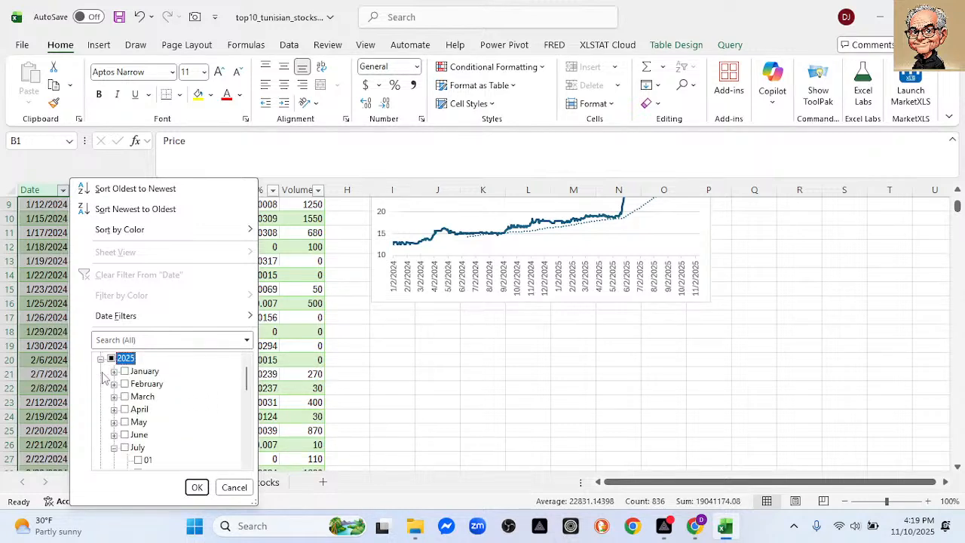
pyautogui.click(113, 448)
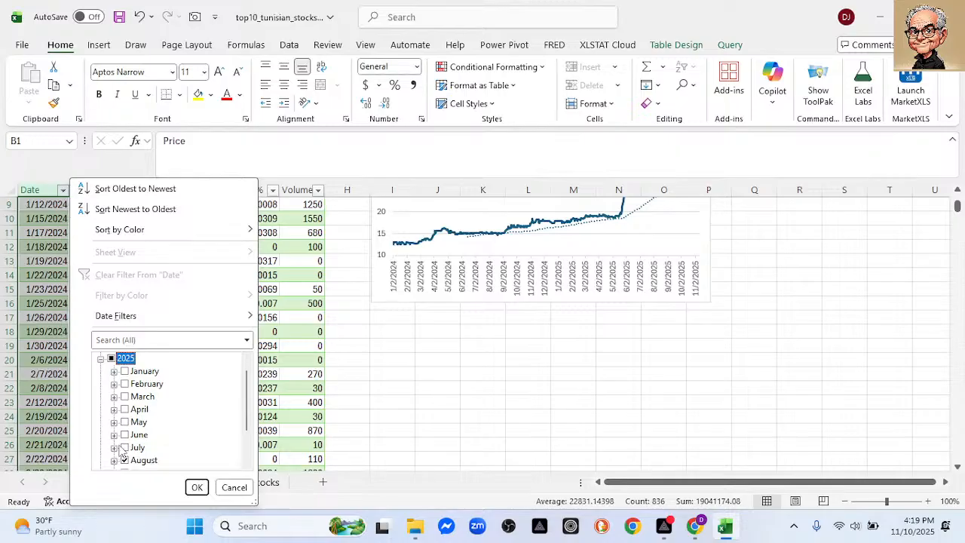
pyautogui.scroll(-2, 198, 430)
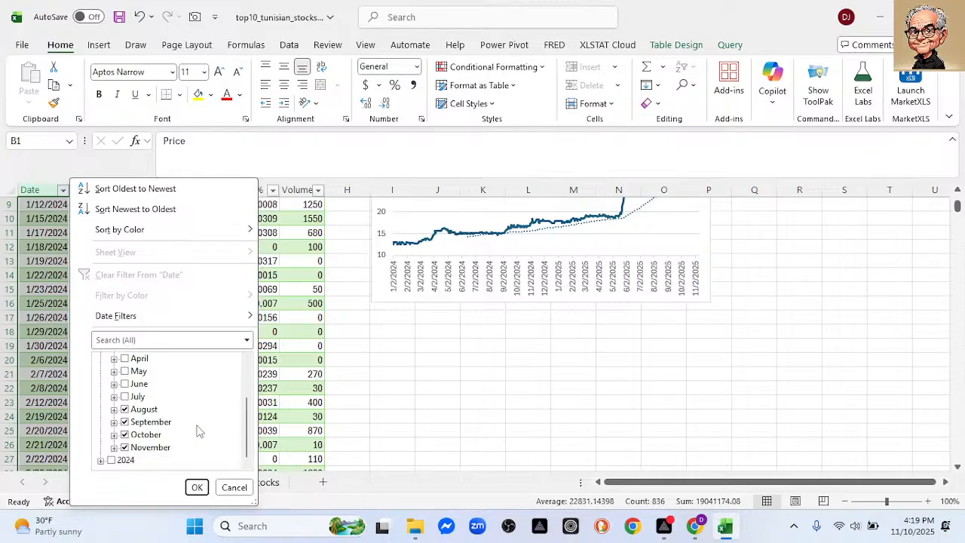
# Filter the Date column to September, October and November 2025, and copy columns A through G
pyautogui.click(130, 411)
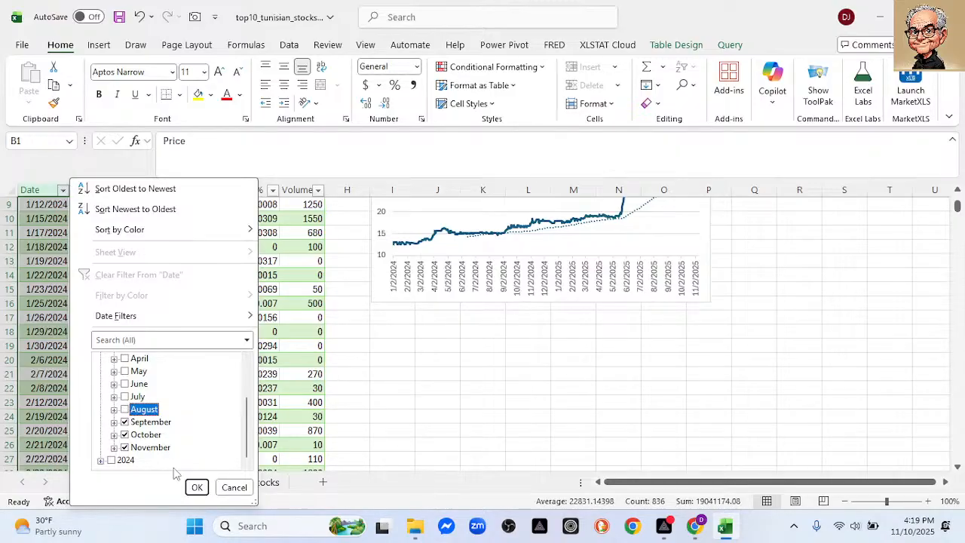
pyautogui.click(197, 488)
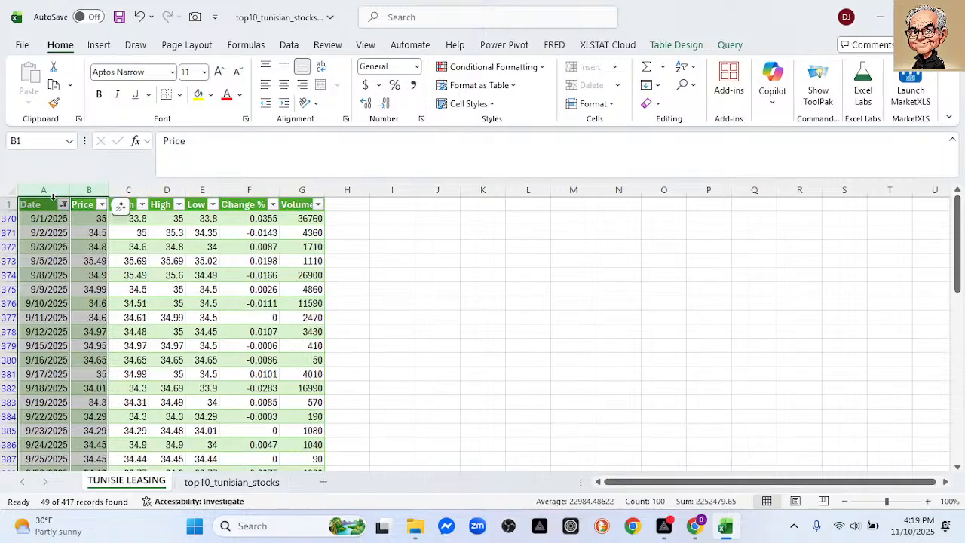
pyautogui.click(49, 190)
pyautogui.moveTo(49, 190); pyautogui.dragTo(299, 198)
pyautogui.hotkey('ctrl', 'c')
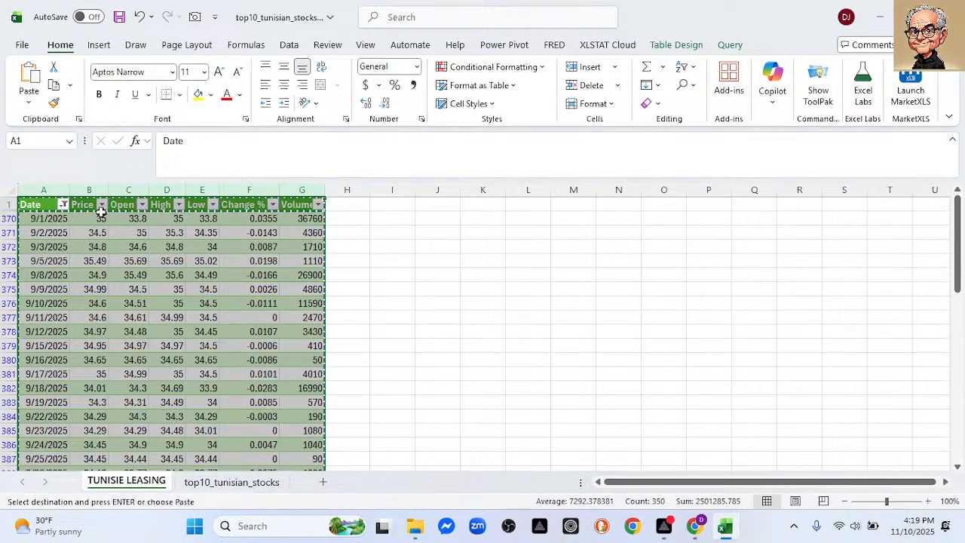
# Restore all 2024 and 2025 dates in the TUNISIE LEASING table's Date filter
pyautogui.click(64, 204)
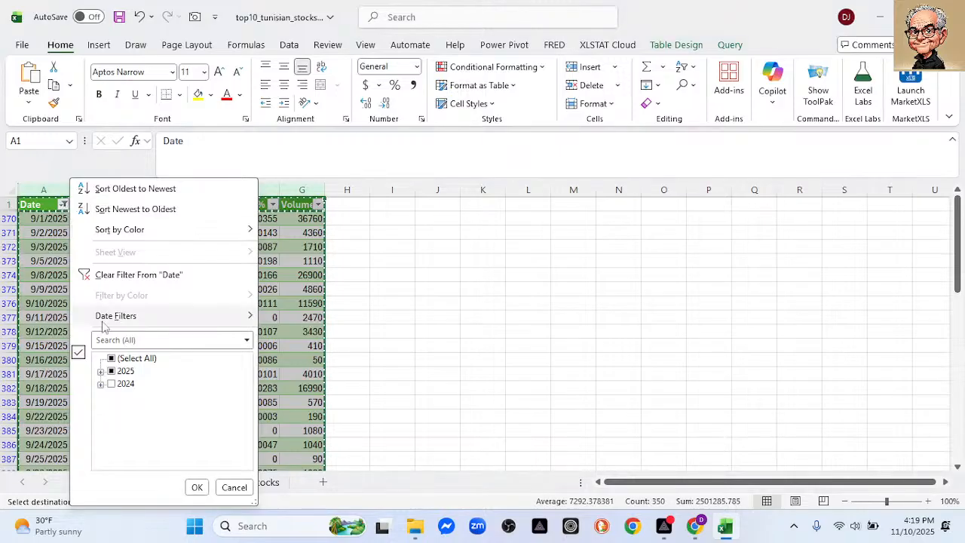
pyautogui.click(111, 359)
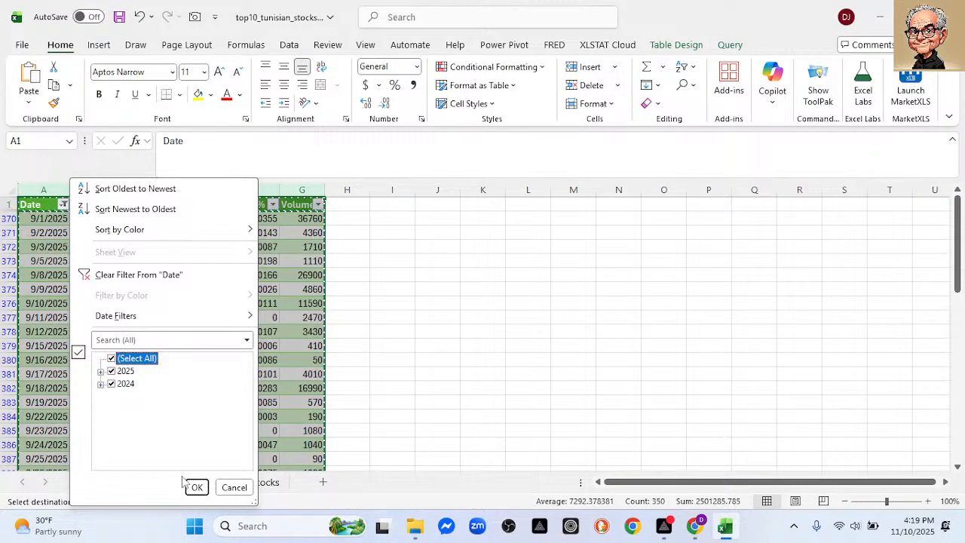
pyautogui.click(196, 488)
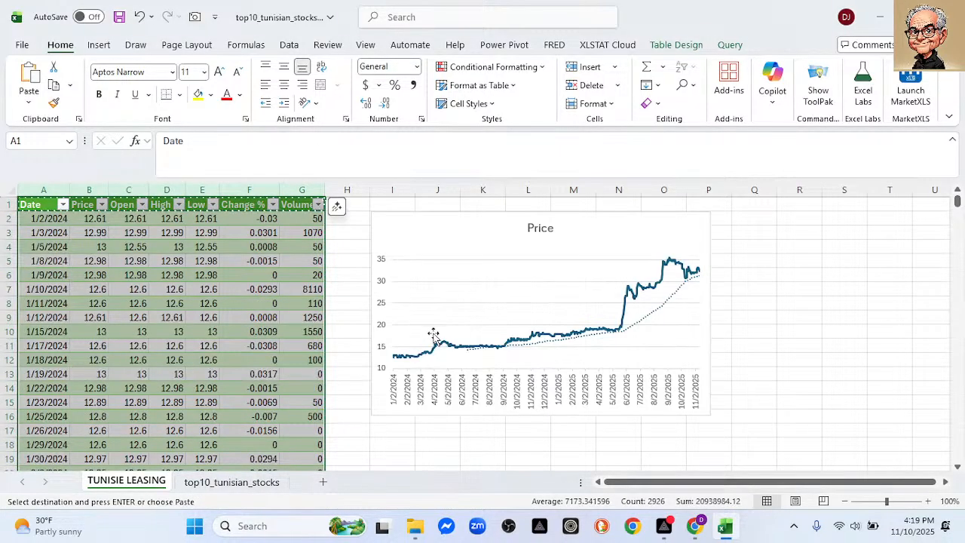
# Add a new worksheet and paste the copied September to November 2025 price data at A1
pyautogui.scroll(-1, 443, 363)
pyautogui.scroll(-1, 442, 363)
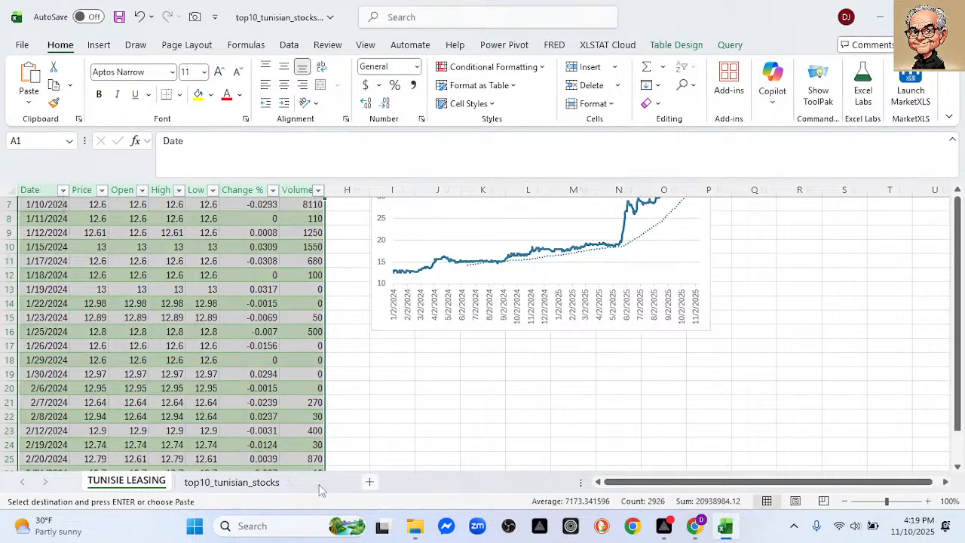
pyautogui.click(321, 483)
pyautogui.hotkey('ctrl', 'v')
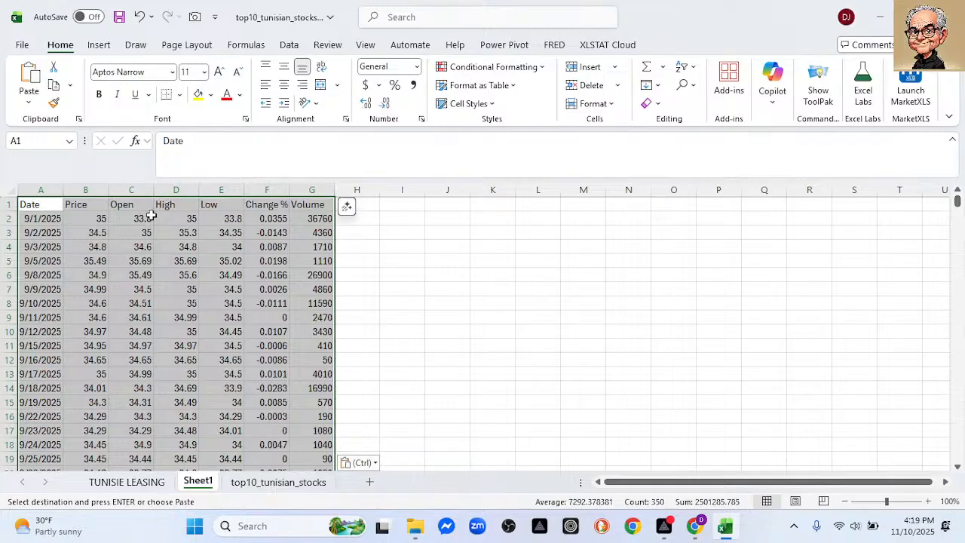
pyautogui.click(148, 216)
pyautogui.click(190, 233)
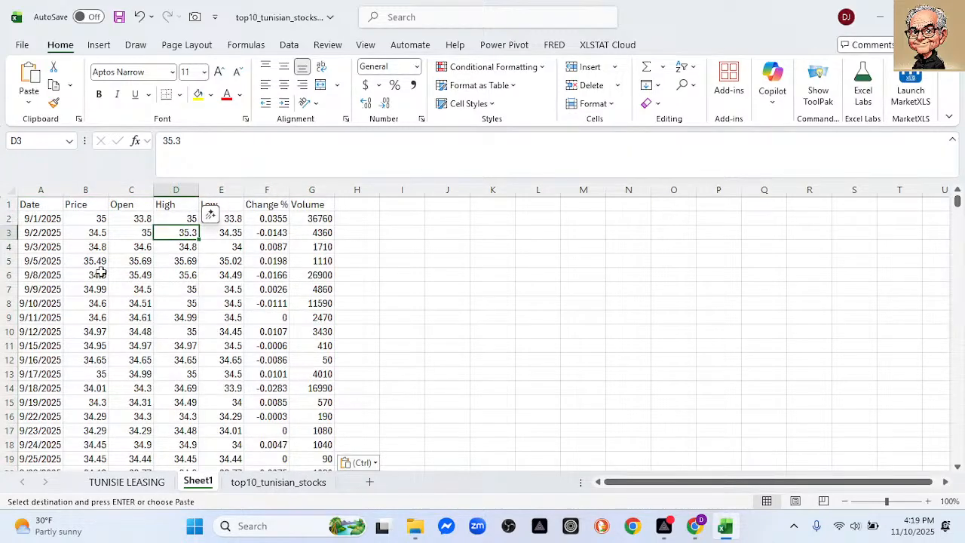
# Convert the whole pasted data range on Sheet1, from Date through Volume, into a table with its header row
pyautogui.click(54, 208)
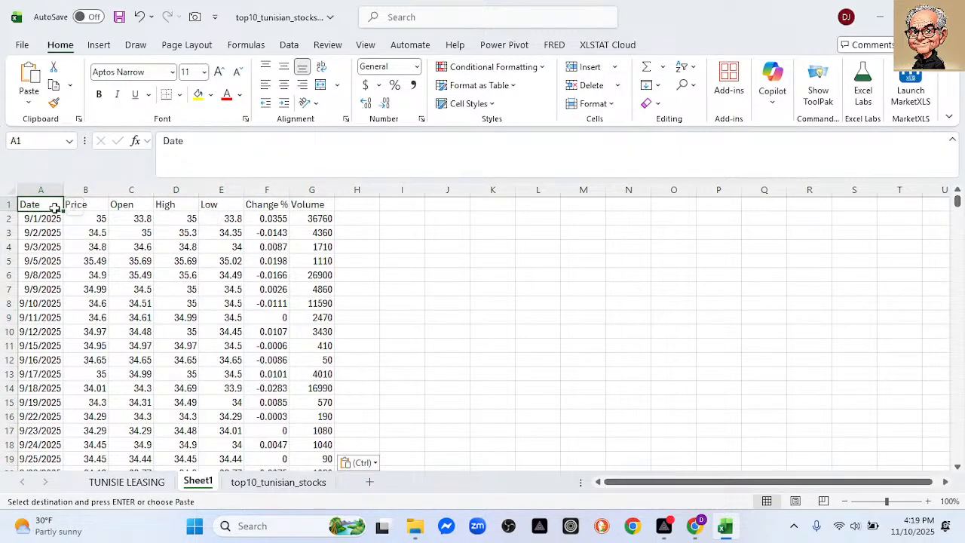
pyautogui.hotkey('ctrl', 'shift', 'Right')
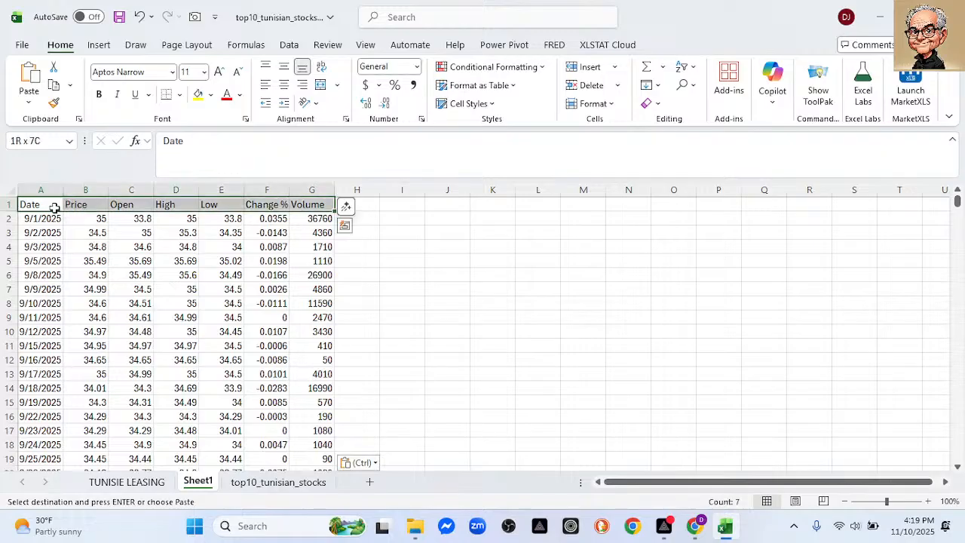
pyautogui.hotkey('ctrl', 'shift', 'Down')
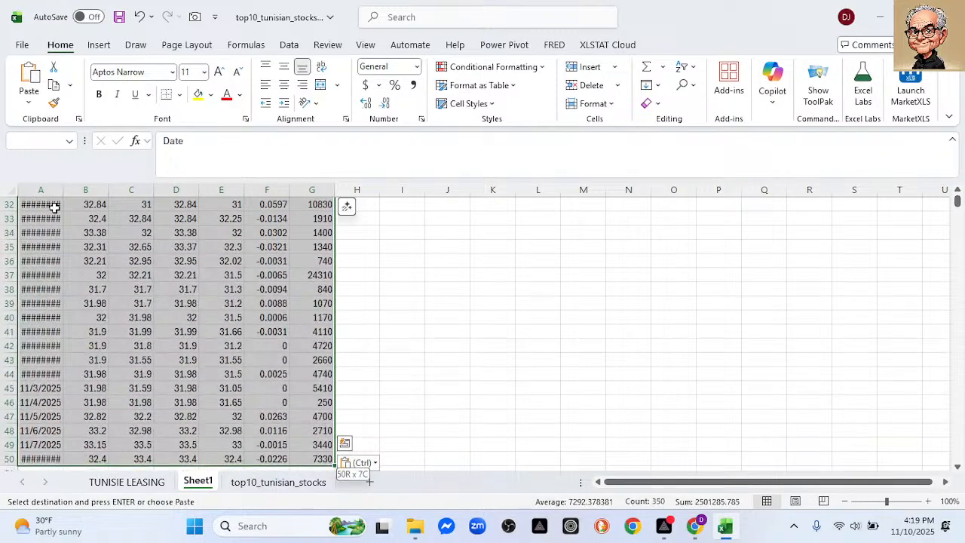
pyautogui.hotkey('ctrl', 't')
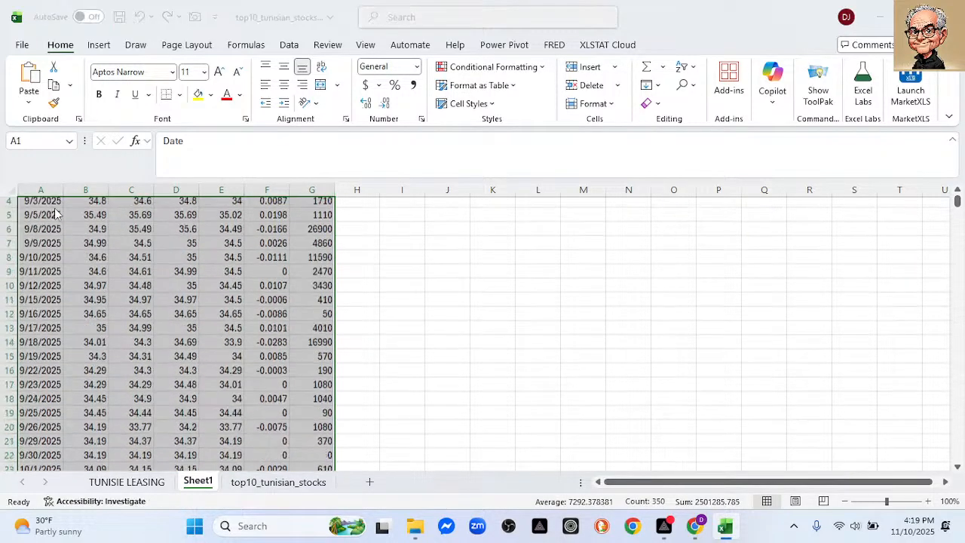
pyautogui.click(495, 379)
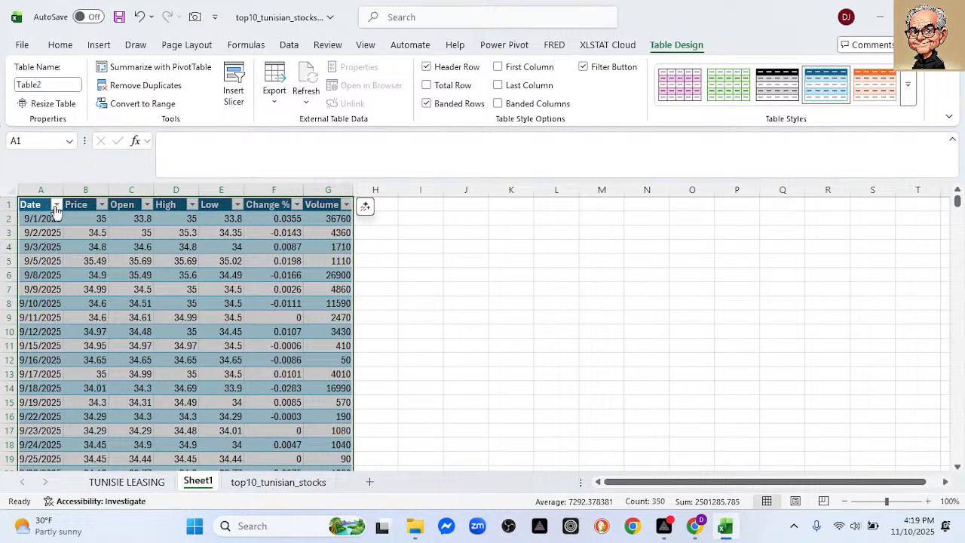
# Sort the new table by Date from oldest to newest
pyautogui.click(56, 205)
pyautogui.click(105, 190)
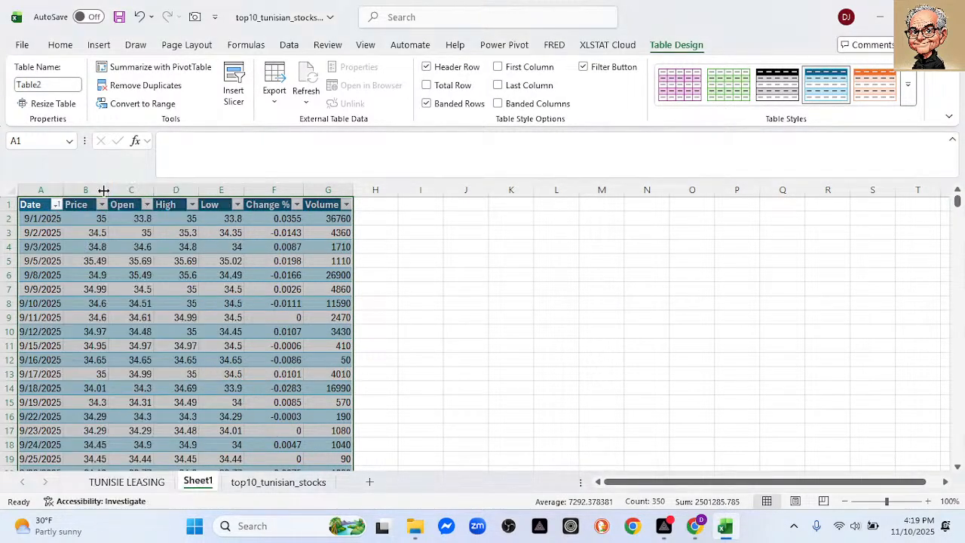
pyautogui.click(405, 262)
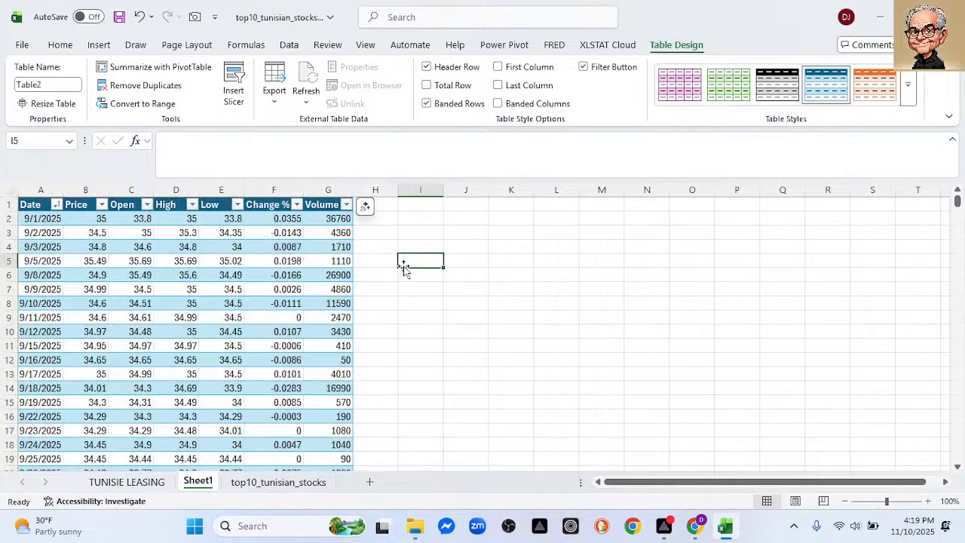
pyautogui.click(45, 190)
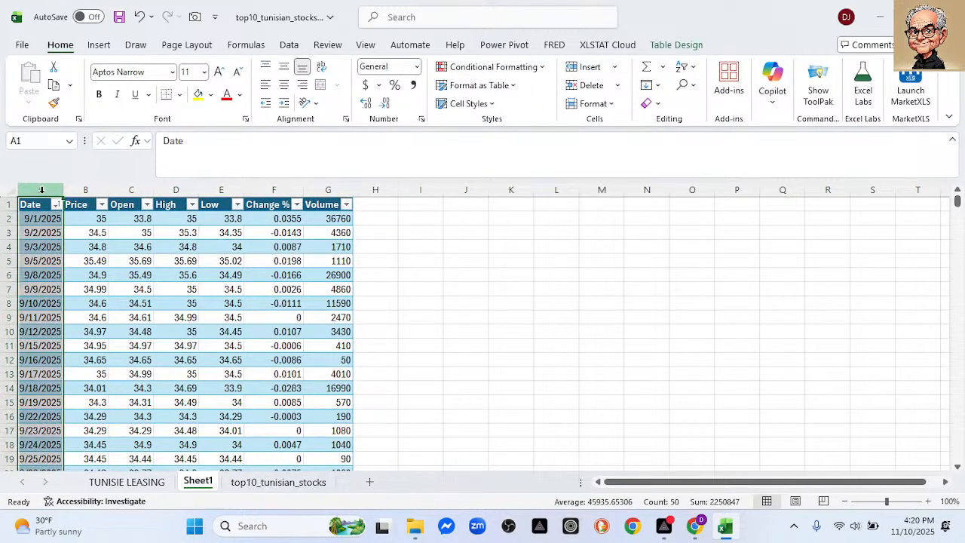
pyautogui.keyDown('ctrl'); pyautogui.click(81, 190); pyautogui.keyUp('ctrl')
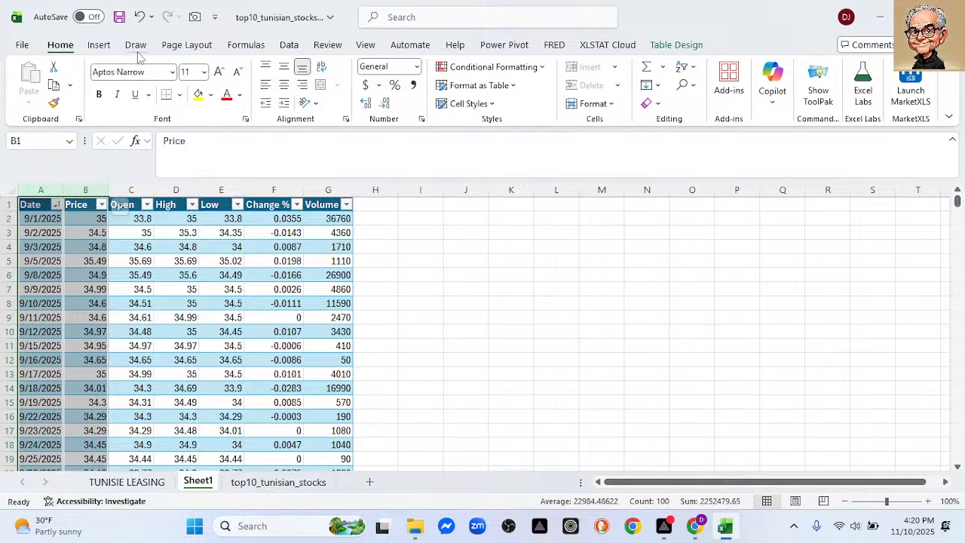
pyautogui.click(99, 44)
pyautogui.click(331, 83)
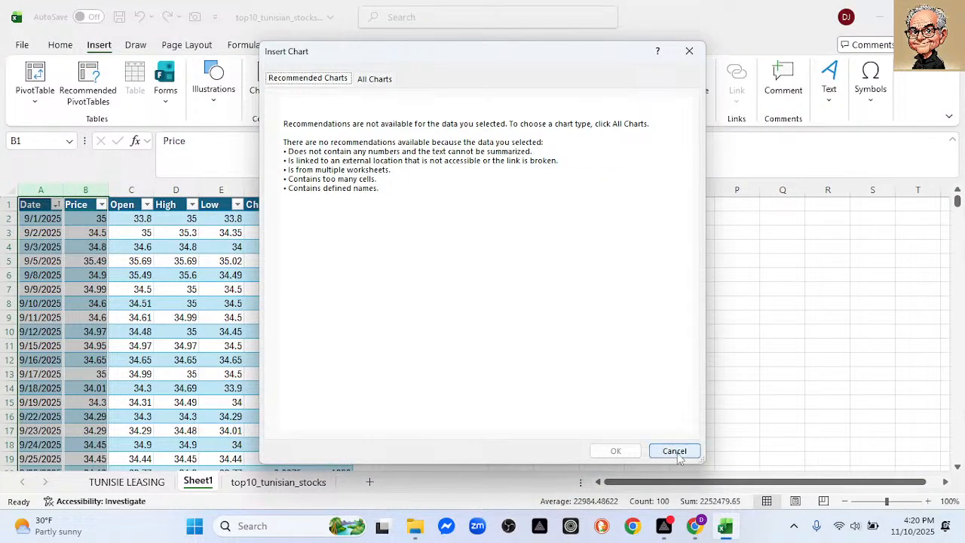
pyautogui.click(674, 450)
pyautogui.click(573, 401)
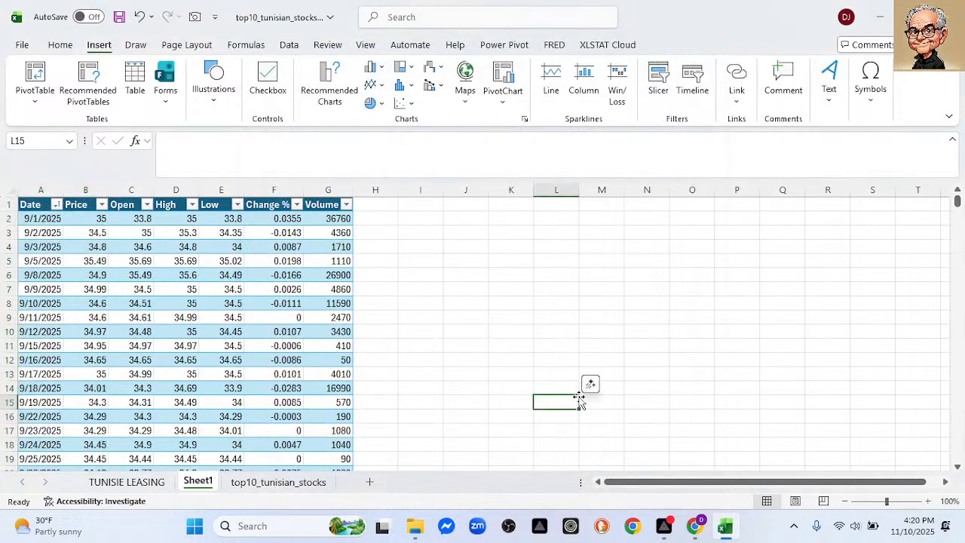
# Insert a 2-D line chart of the Date and Price columns and place it beside the table
pyautogui.click(33, 190)
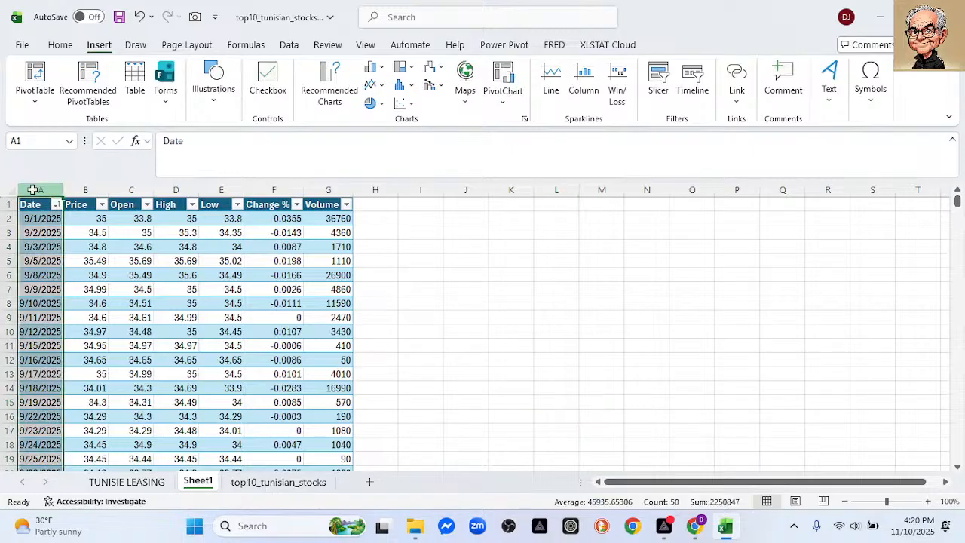
pyautogui.keyDown('ctrl'); pyautogui.click(79, 190); pyautogui.keyUp('ctrl')
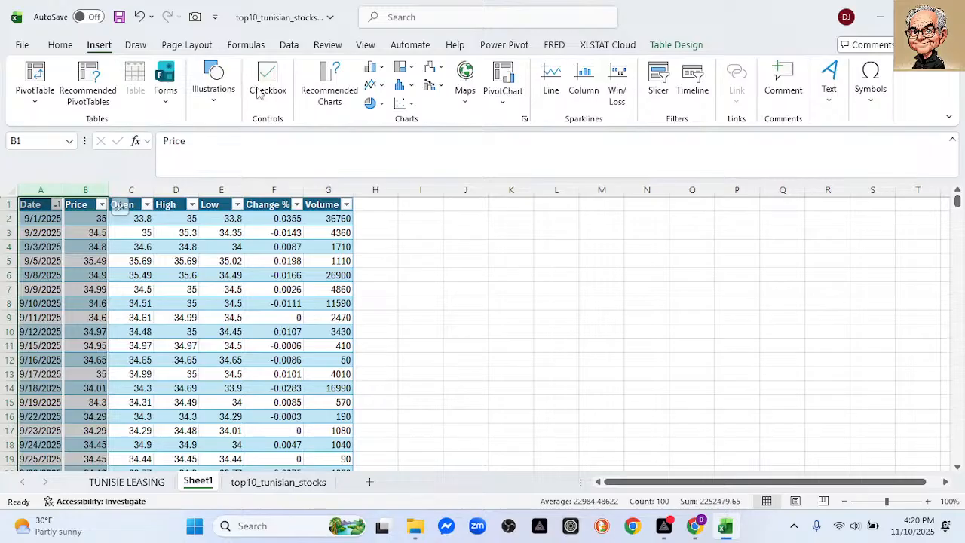
pyautogui.click(307, 87)
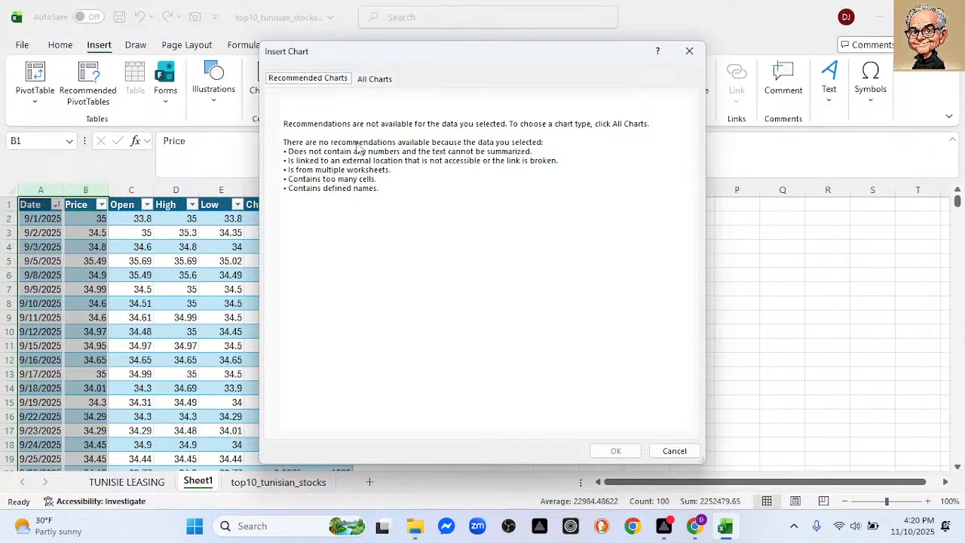
pyautogui.click(674, 450)
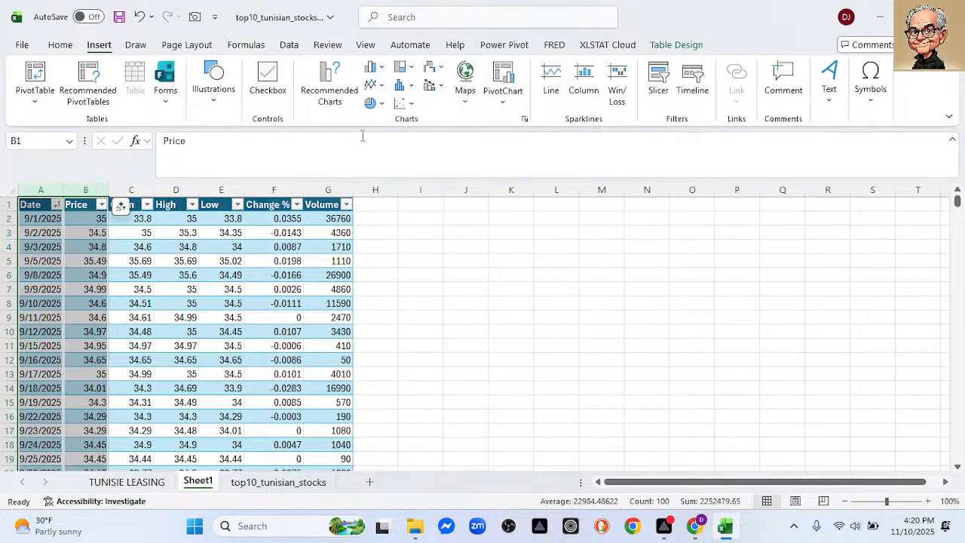
pyautogui.click(380, 87)
pyautogui.click(383, 131)
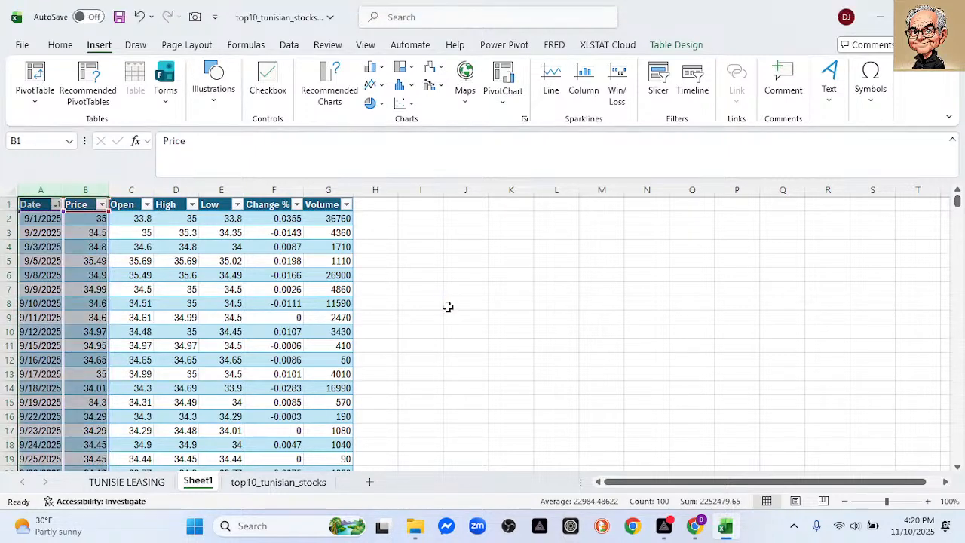
pyautogui.moveTo(444, 240); pyautogui.dragTo(532, 232)
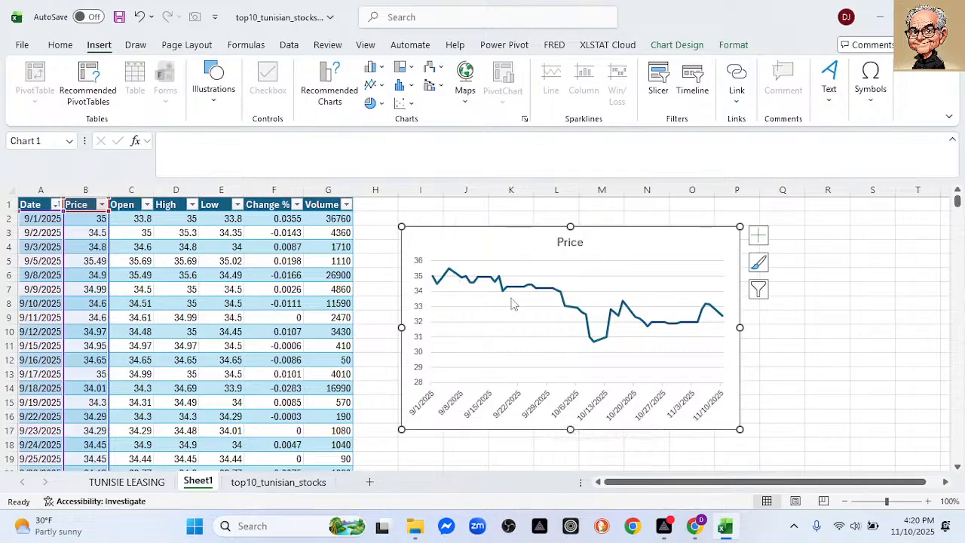
# Add a trendline to the chart's Price series and open its detailed formatting options
pyautogui.click(564, 304)
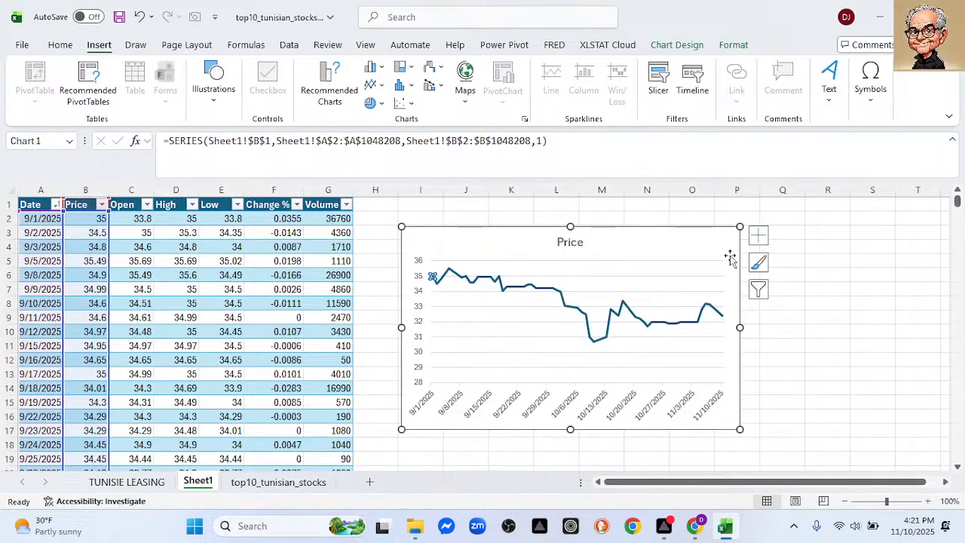
pyautogui.click(758, 236)
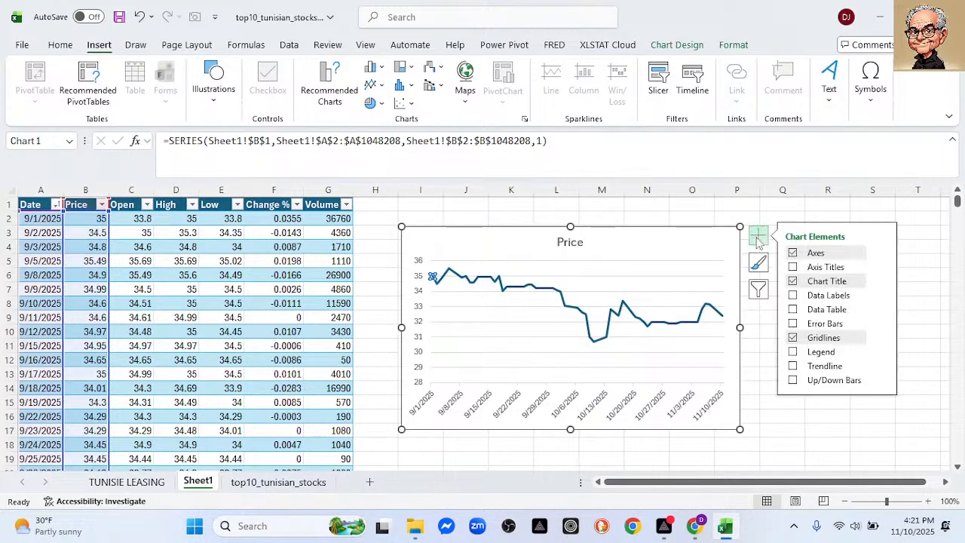
pyautogui.click(884, 366)
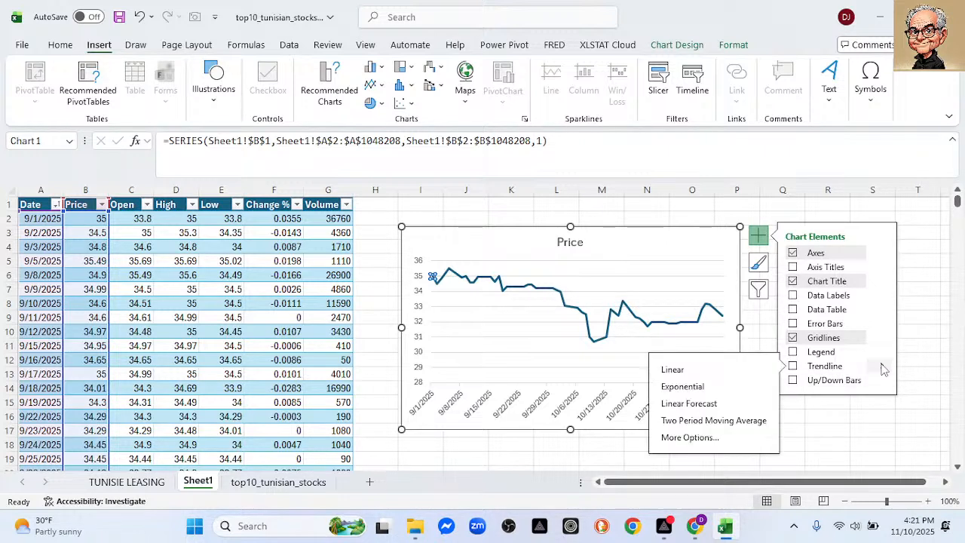
pyautogui.click(737, 438)
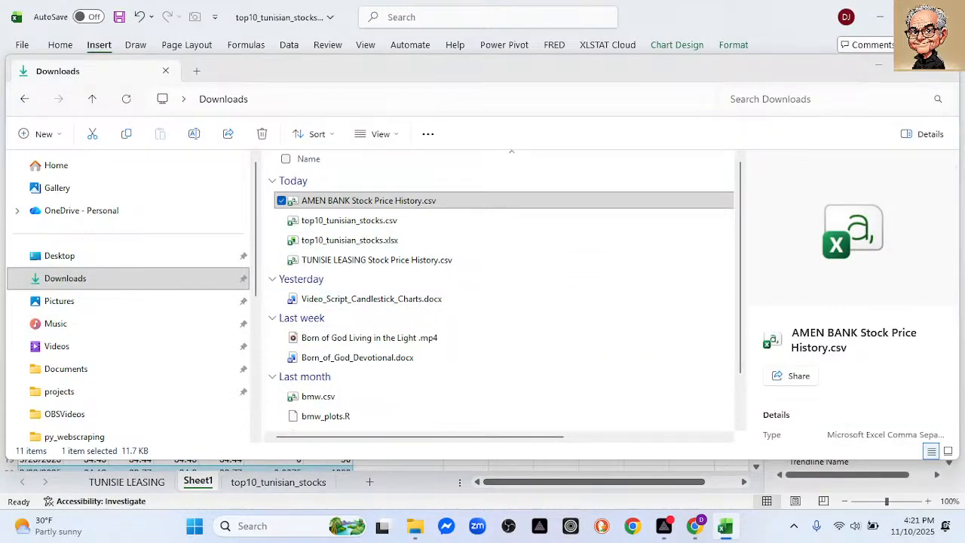
pyautogui.click(943, 65)
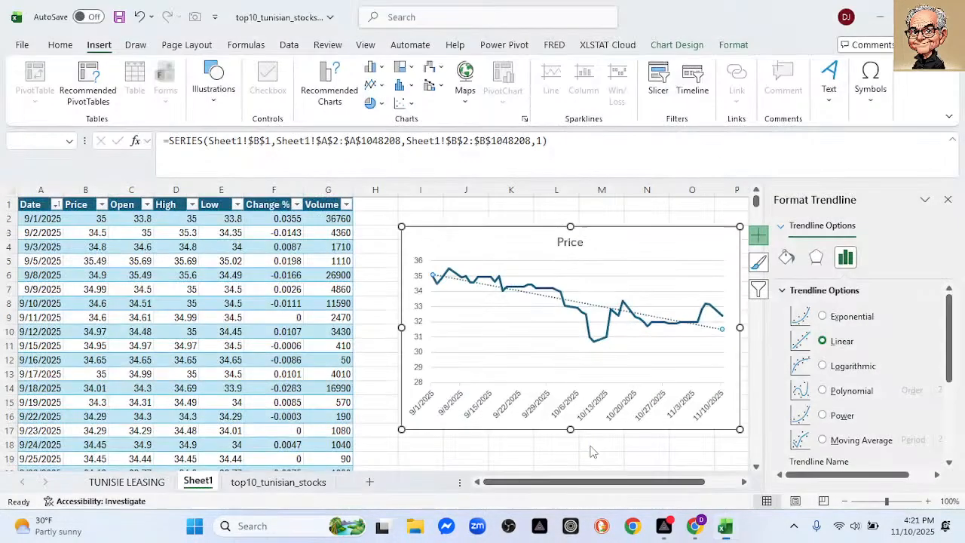
pyautogui.click(585, 358)
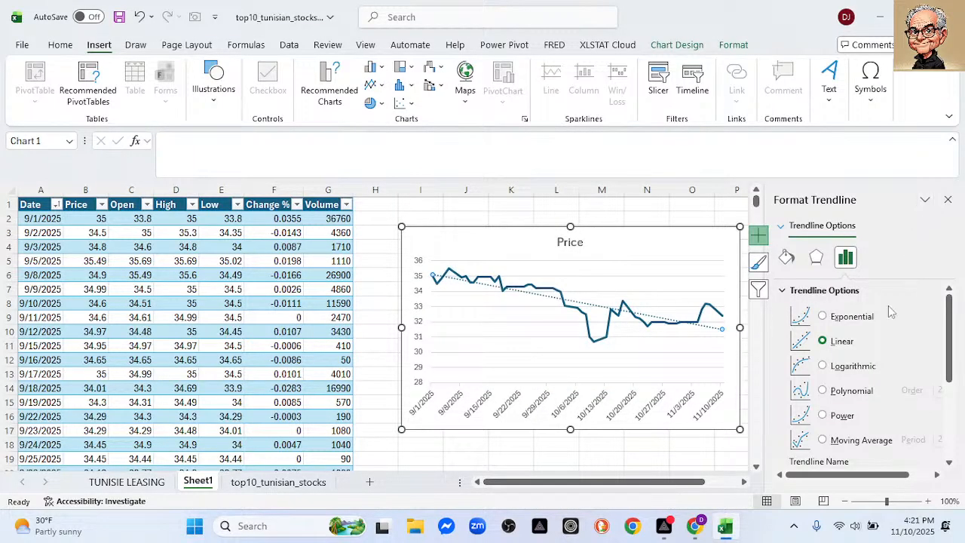
# Change the Price trendline to a moving average with a period of 15
pyautogui.click(823, 439)
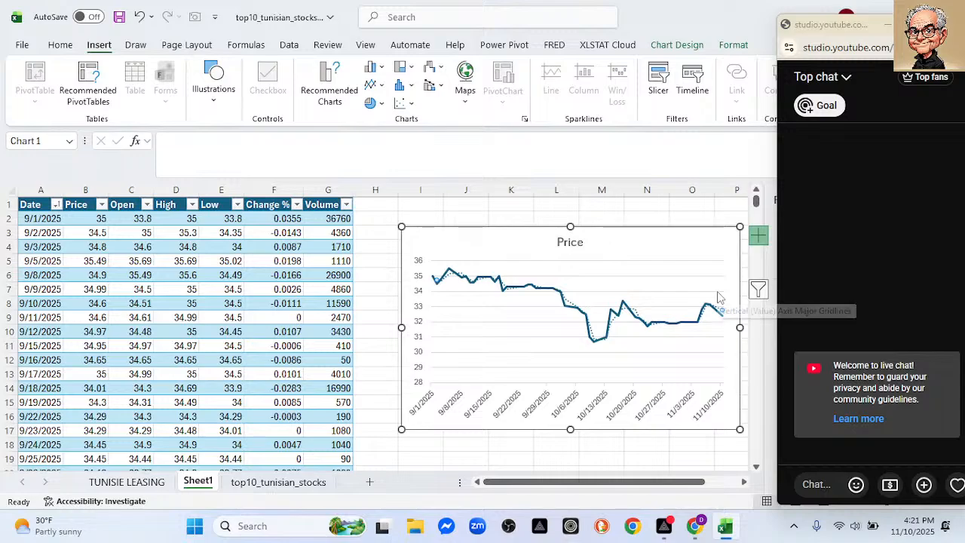
pyautogui.click(701, 19)
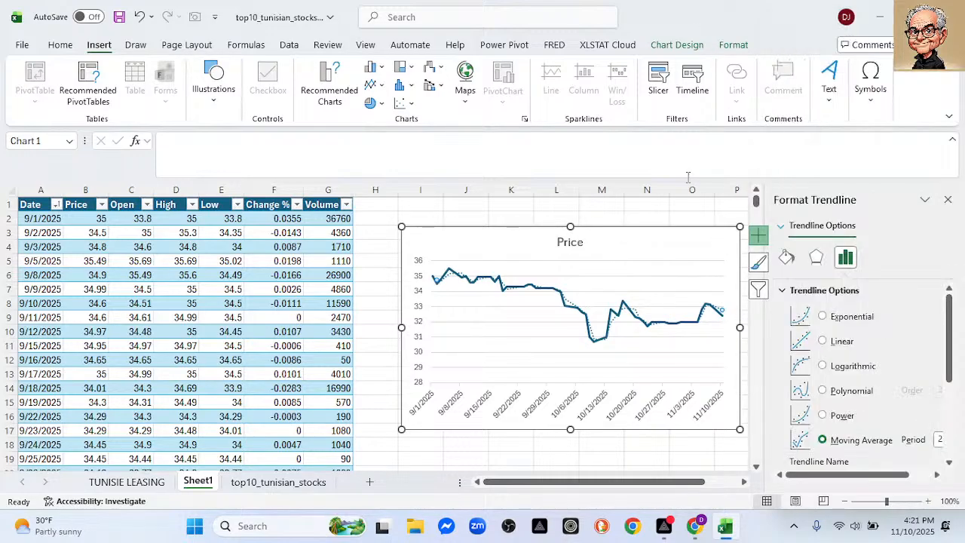
pyautogui.moveTo(882, 473); pyautogui.dragTo(904, 473)
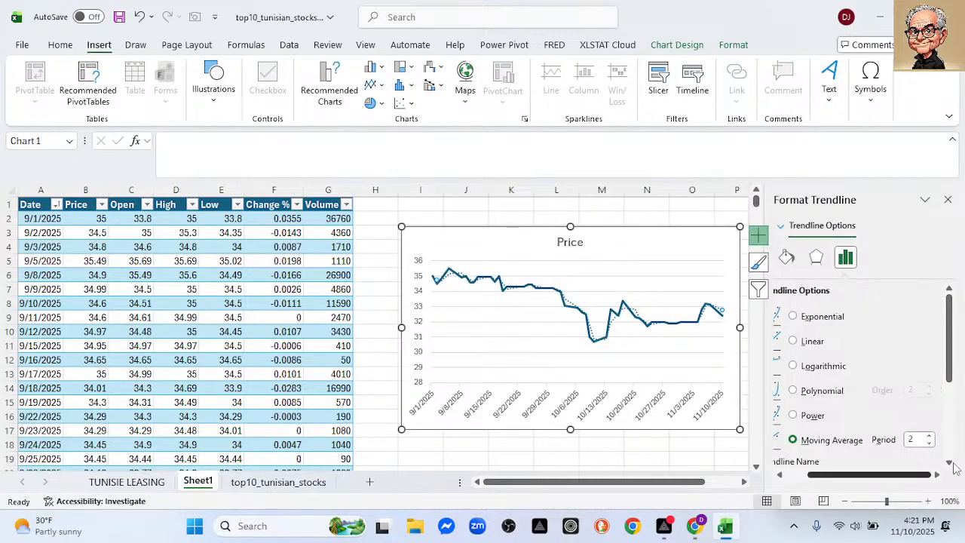
pyautogui.doubleClick(917, 439)
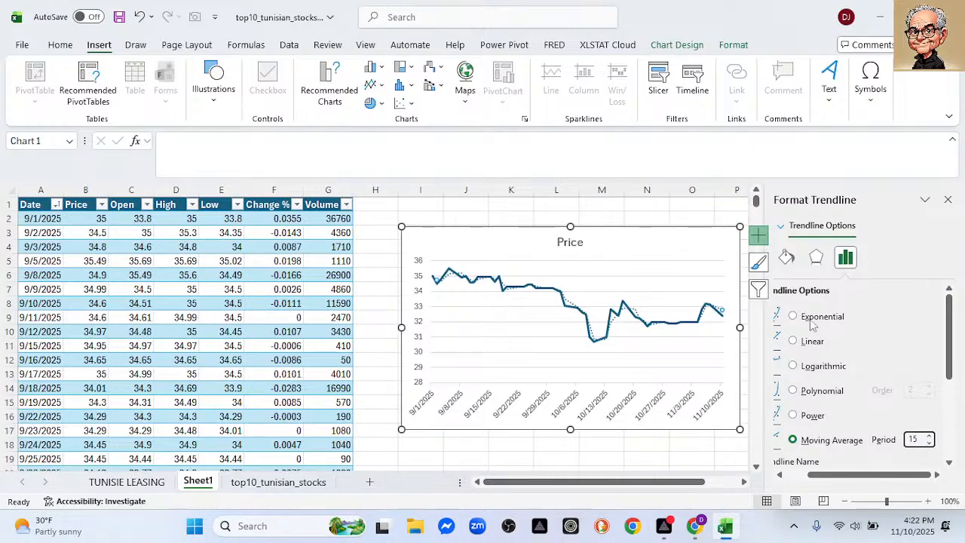
# Look through the trendline's type, name, forecast and effects options for its line styling settings
pyautogui.scroll(-1, 813, 324)
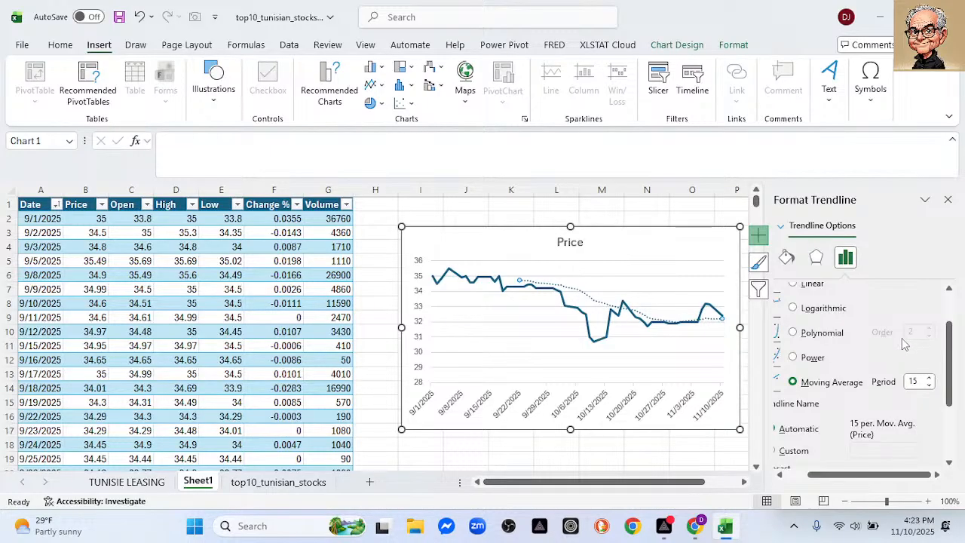
pyautogui.scroll(-3, 905, 344)
pyautogui.moveTo(814, 475); pyautogui.dragTo(793, 474)
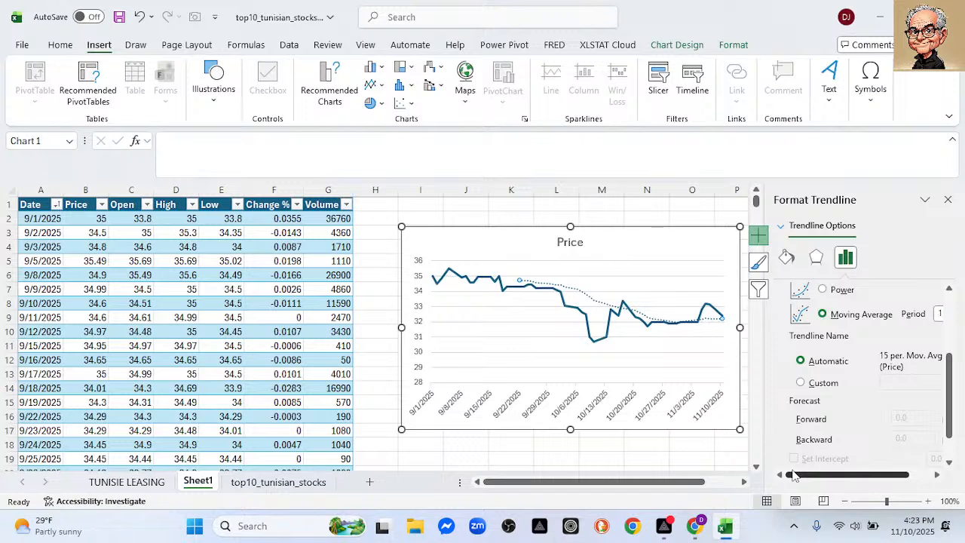
pyautogui.moveTo(798, 473)
pyautogui.mouseDown()
pyautogui.moveTo(849, 482)
pyautogui.moveTo(810, 481)
pyautogui.mouseUp()
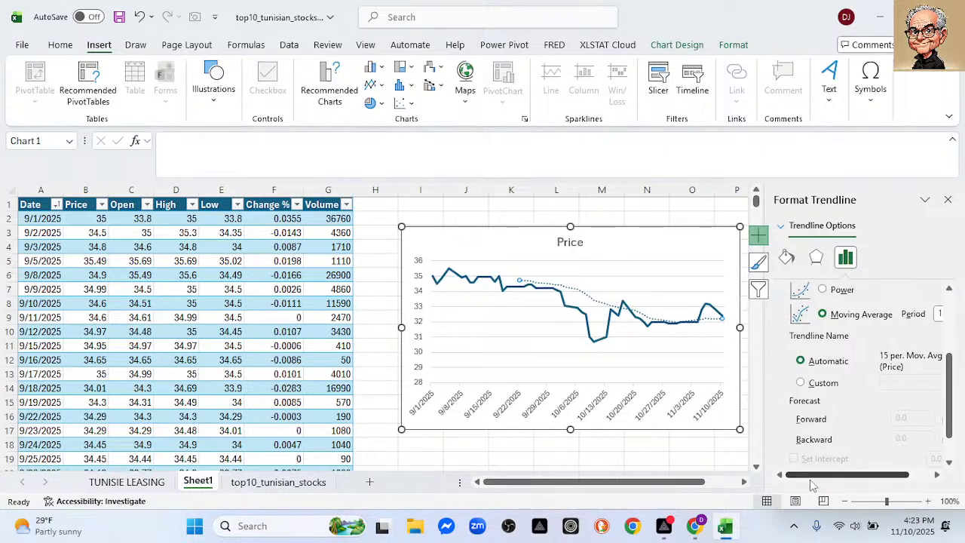
pyautogui.click(817, 259)
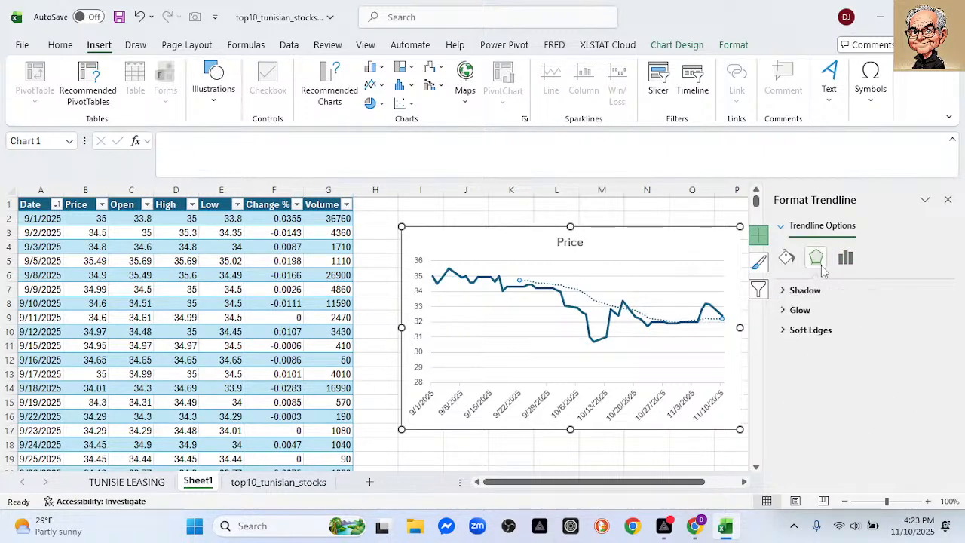
pyautogui.click(847, 258)
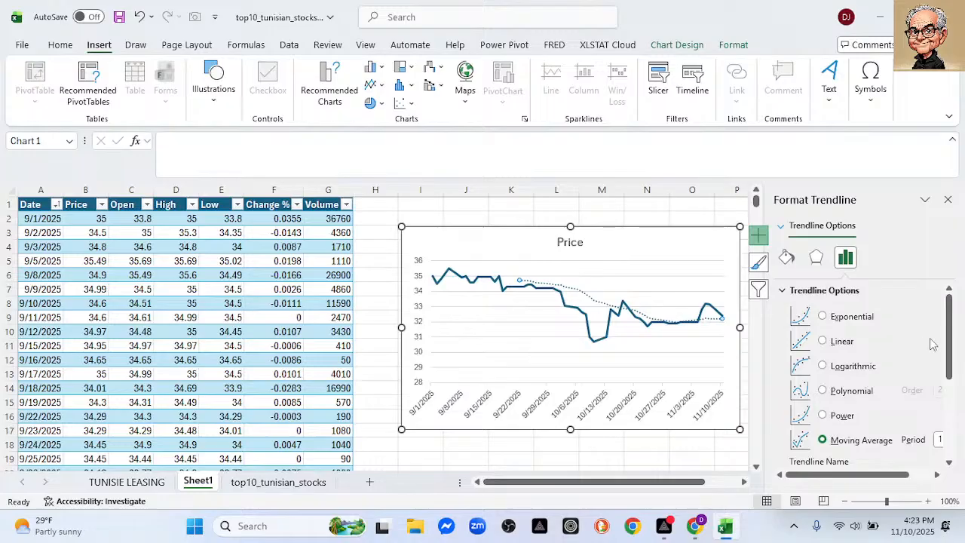
pyautogui.moveTo(949, 344); pyautogui.dragTo(959, 369)
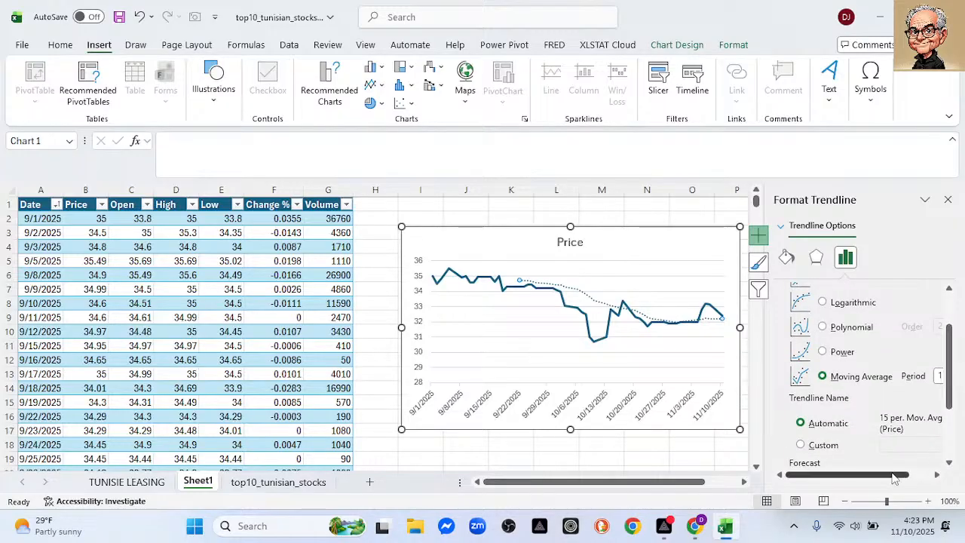
pyautogui.moveTo(896, 475)
pyautogui.mouseDown()
pyautogui.moveTo(918, 476)
pyautogui.moveTo(897, 476)
pyautogui.mouseUp()
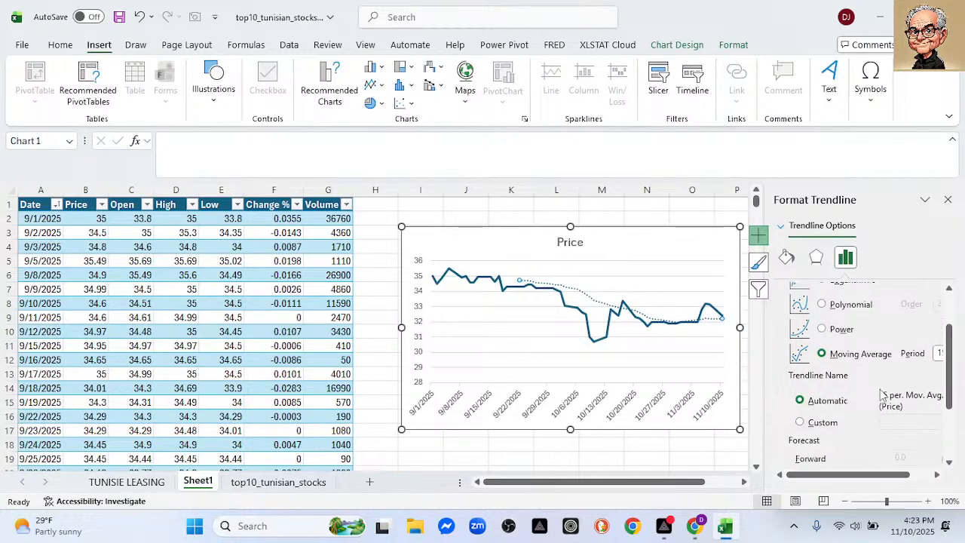
pyautogui.scroll(-3, 882, 395)
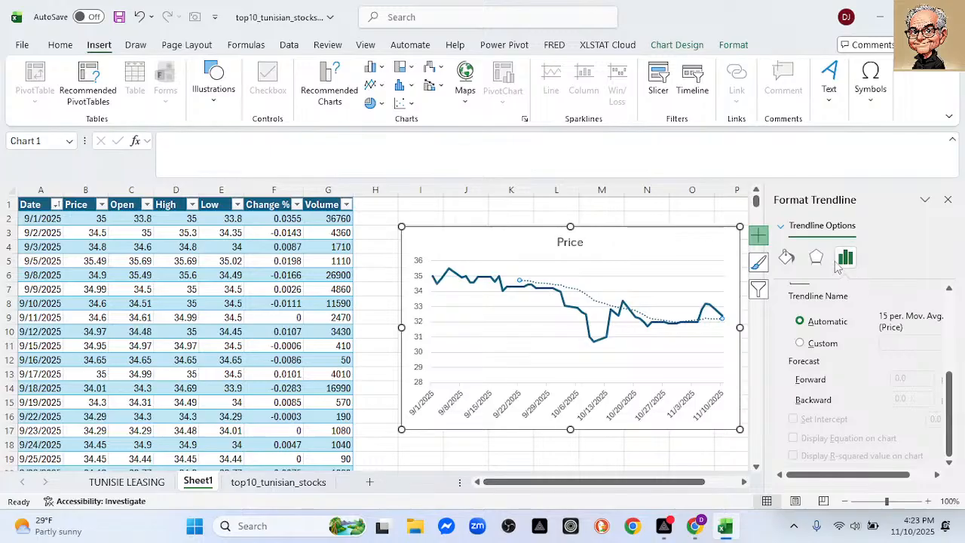
# Set the moving-average line's width to 1.75 pt with the simple single-line compound type, accepting the complex formatting
pyautogui.click(787, 260)
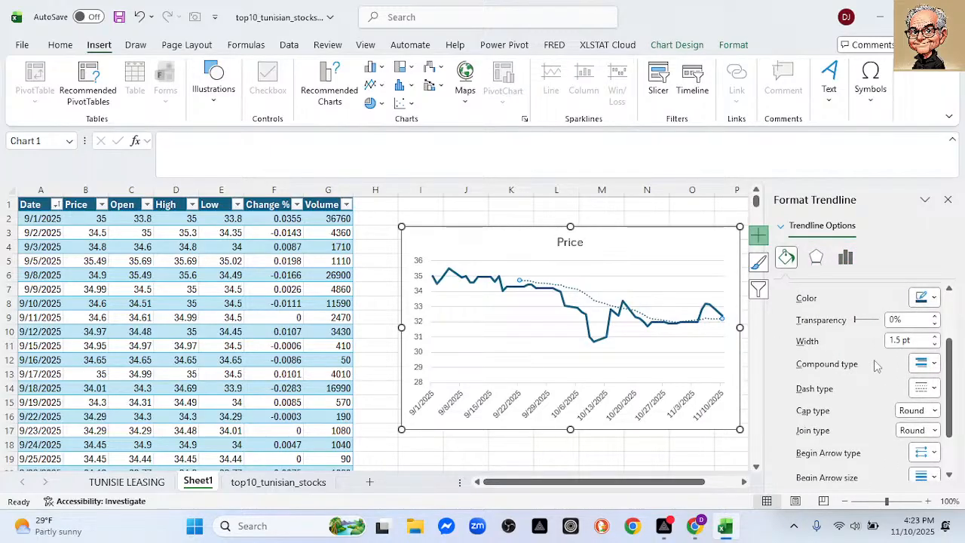
pyautogui.click(934, 337)
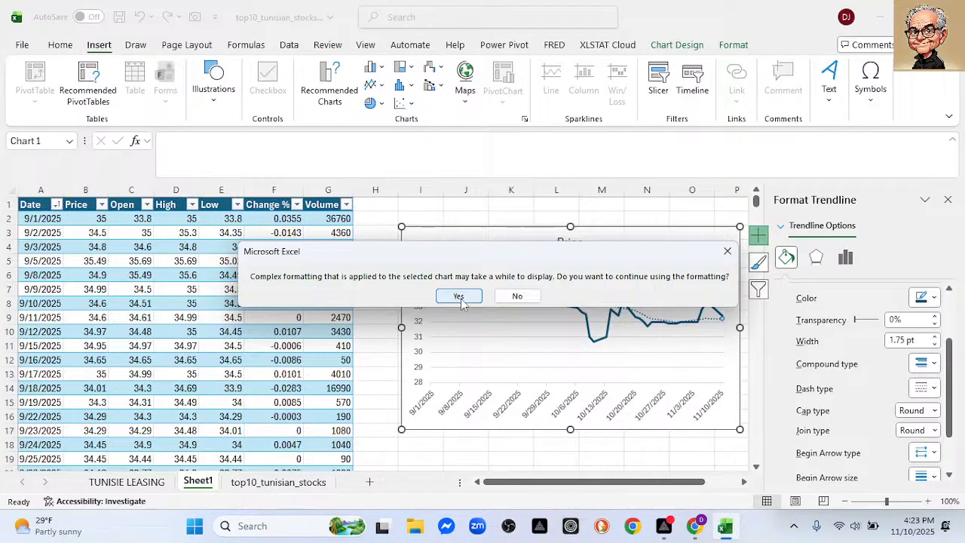
pyautogui.click(460, 297)
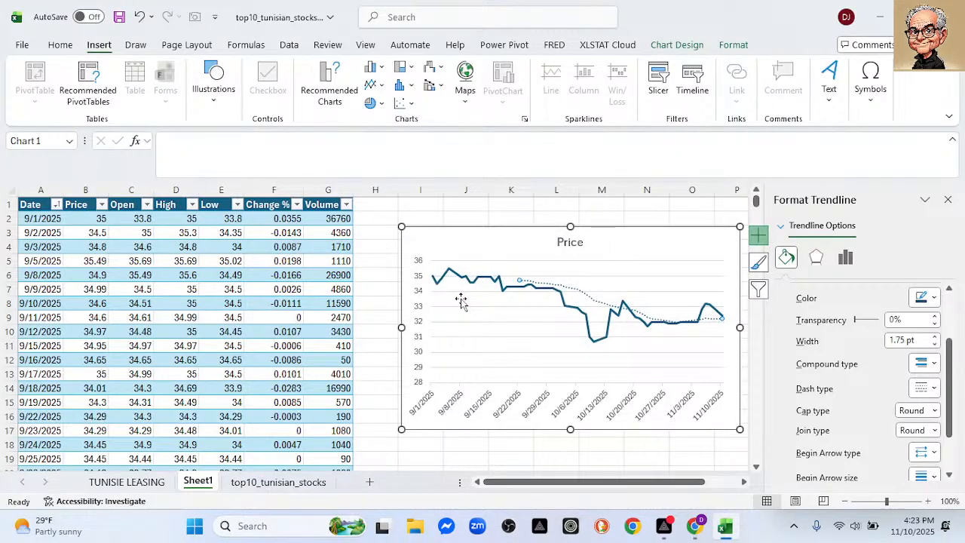
pyautogui.click(934, 367)
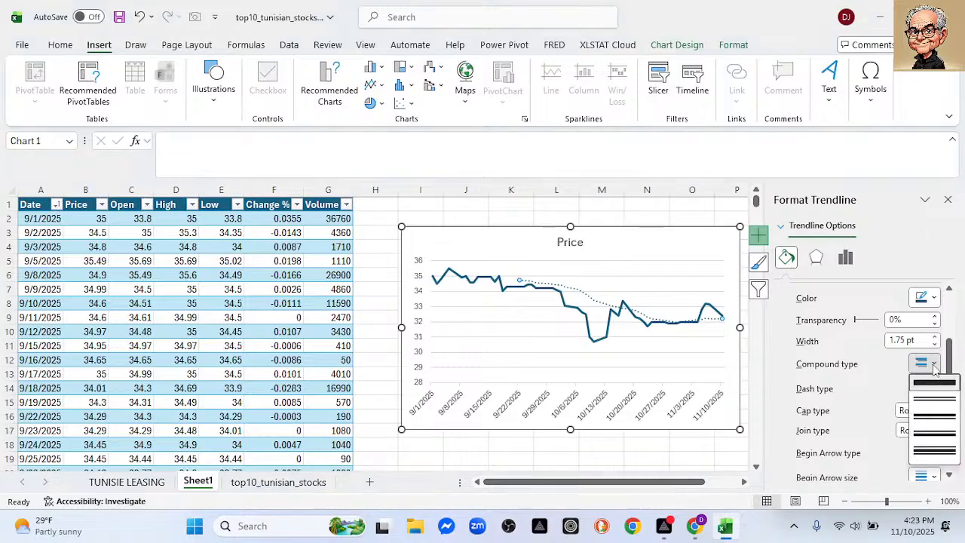
pyautogui.click(935, 387)
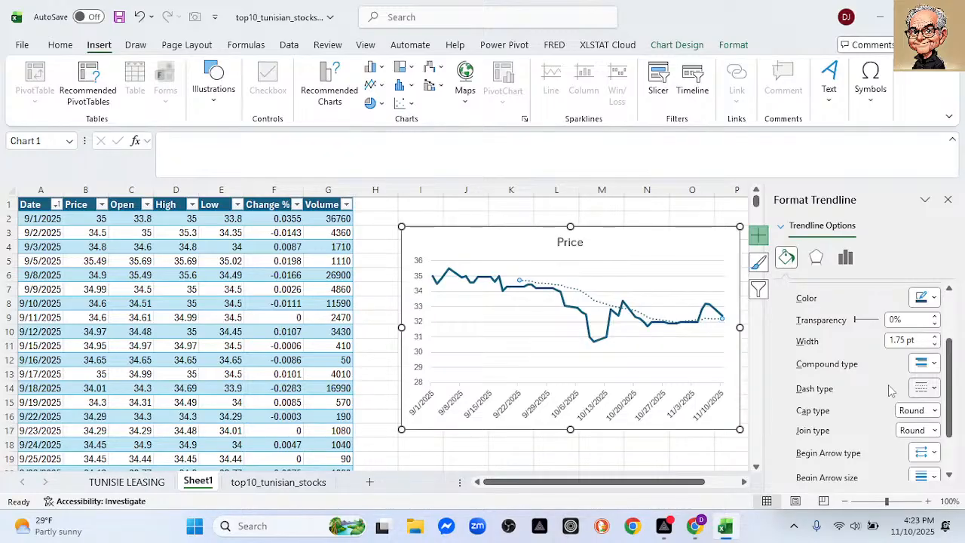
# Change the moving-average line's dash type to solid
pyautogui.click(923, 387)
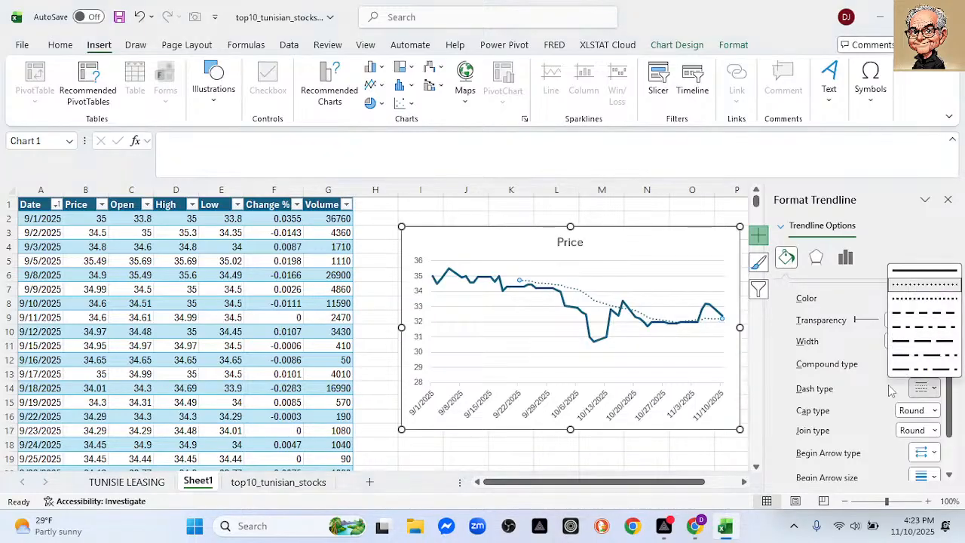
pyautogui.click(902, 270)
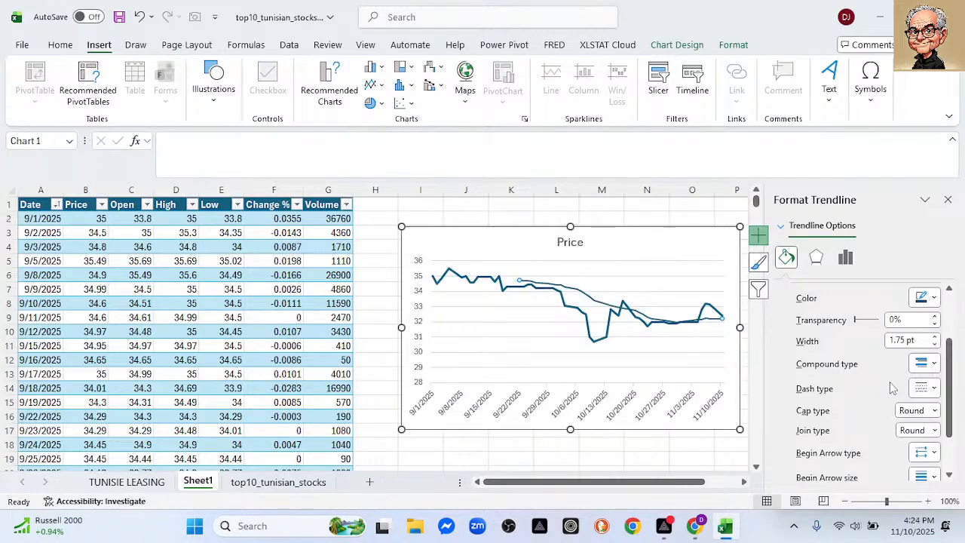
pyautogui.click(933, 388)
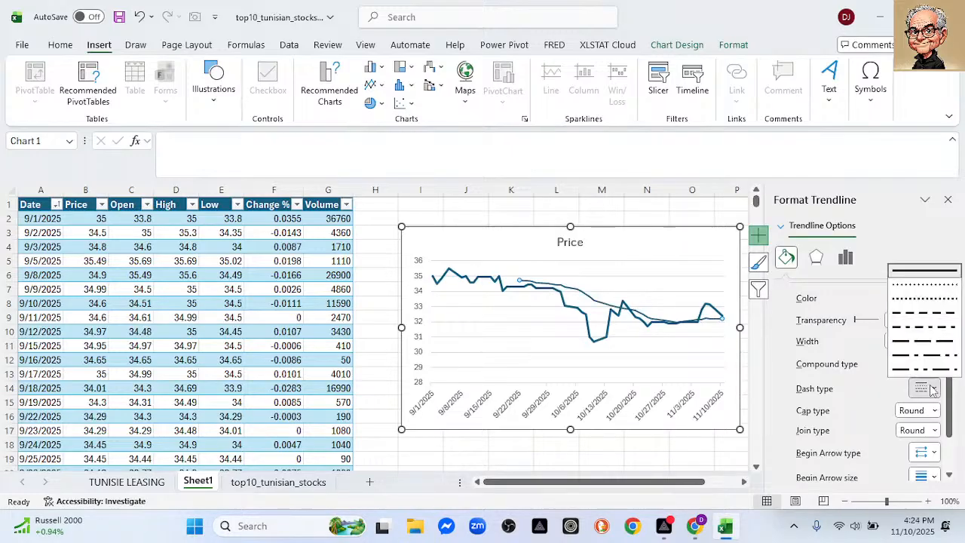
pyautogui.click(909, 275)
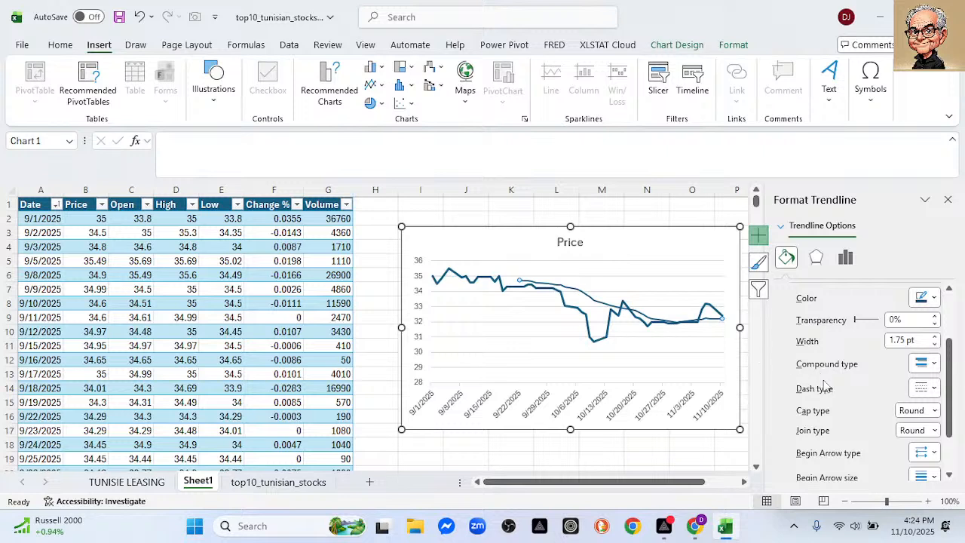
# Color the moving-average line dark red
pyautogui.click(935, 300)
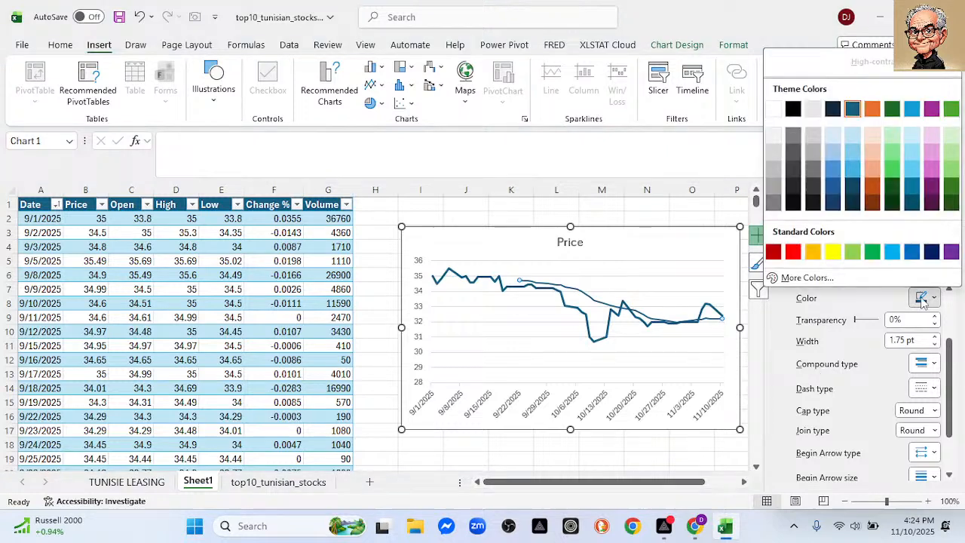
pyautogui.click(777, 251)
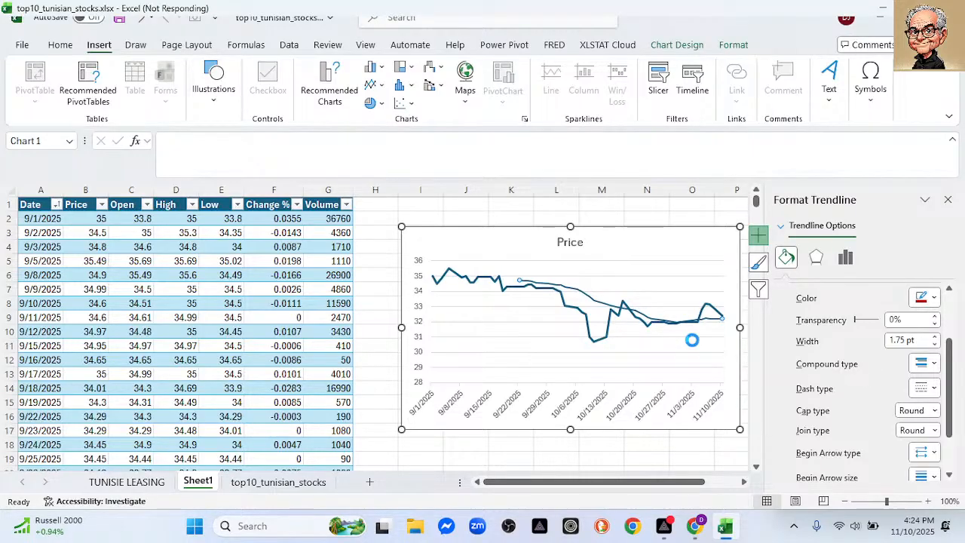
pyautogui.click(692, 339)
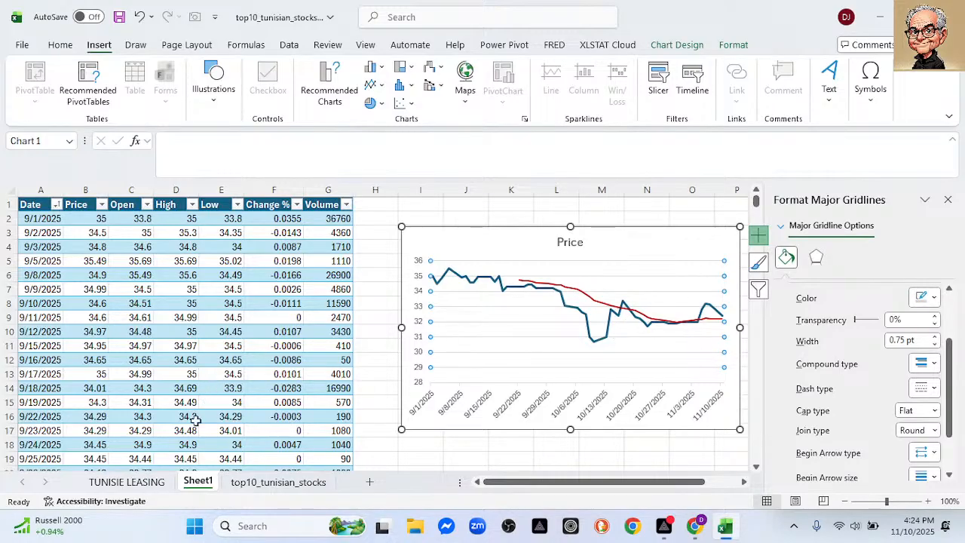
# Glance at the TUNISIE LEASING sheet, return to Sheet1 and close the formatting pane
pyautogui.click(148, 488)
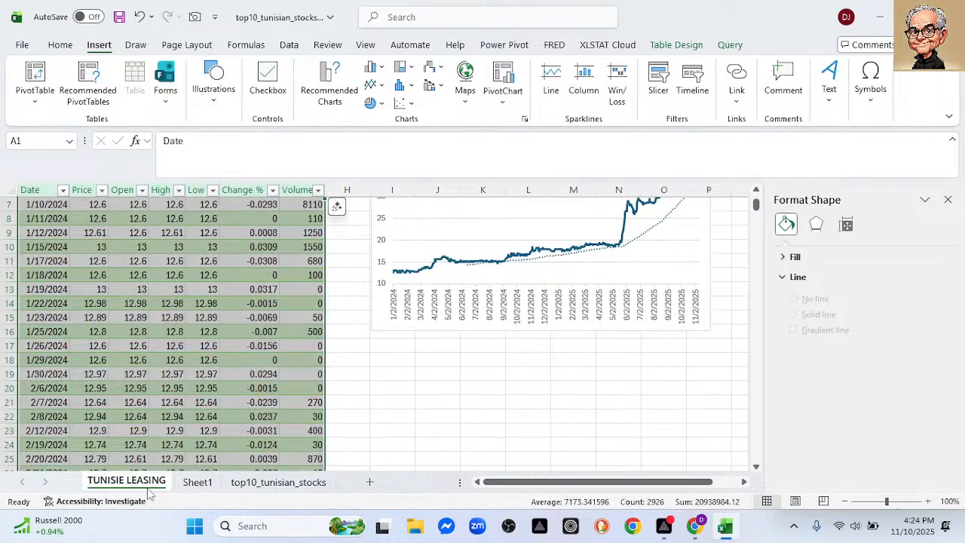
pyautogui.click(198, 484)
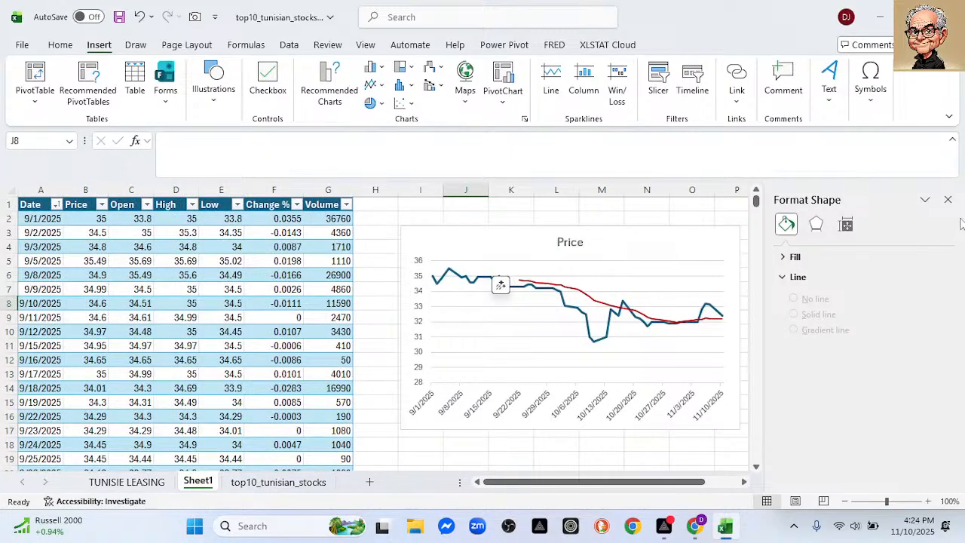
pyautogui.click(948, 199)
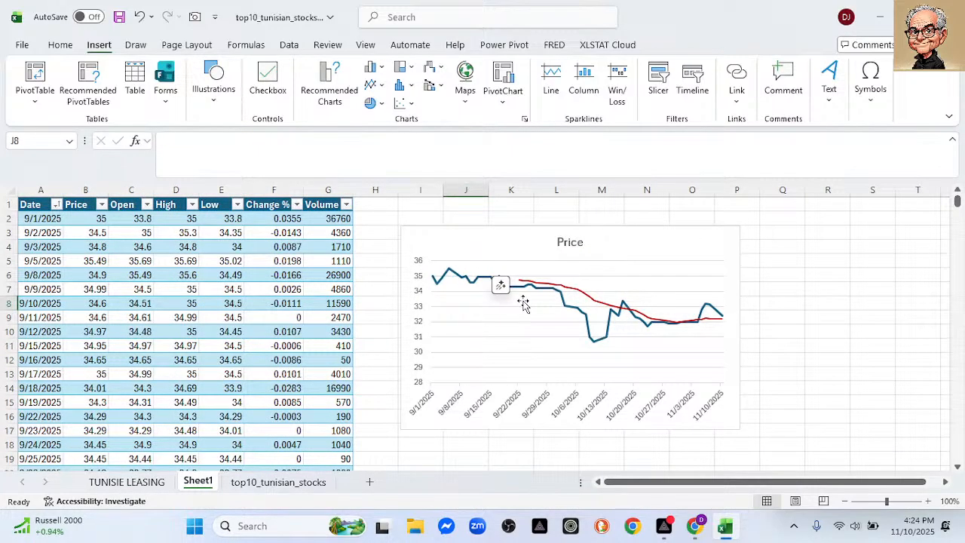
# Compare the full-period price chart on the TUNISIE LEASING sheet with the September–November 2025 chart on Sheet1
pyautogui.click(126, 482)
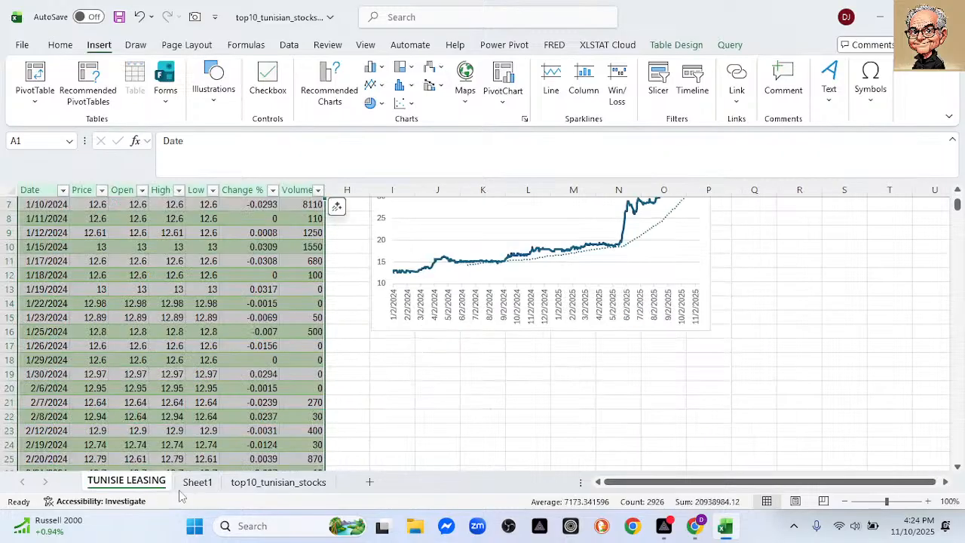
pyautogui.scroll(1, 637, 381)
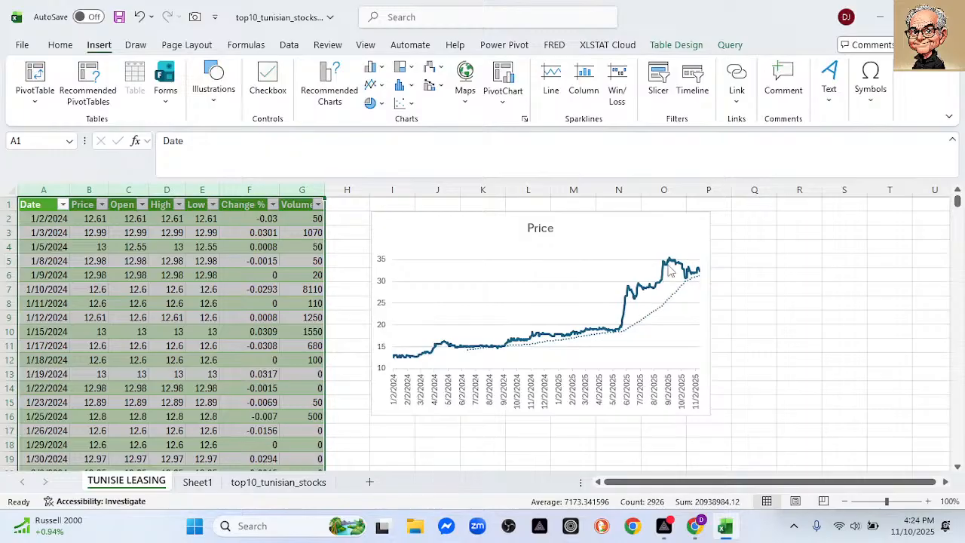
pyautogui.moveTo(675, 273)
pyautogui.click(206, 487)
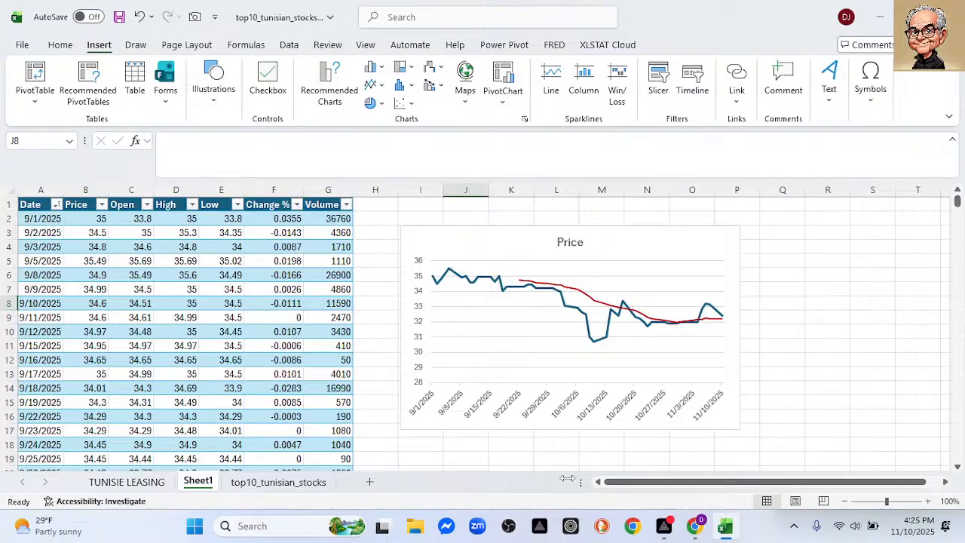
pyautogui.click(664, 526)
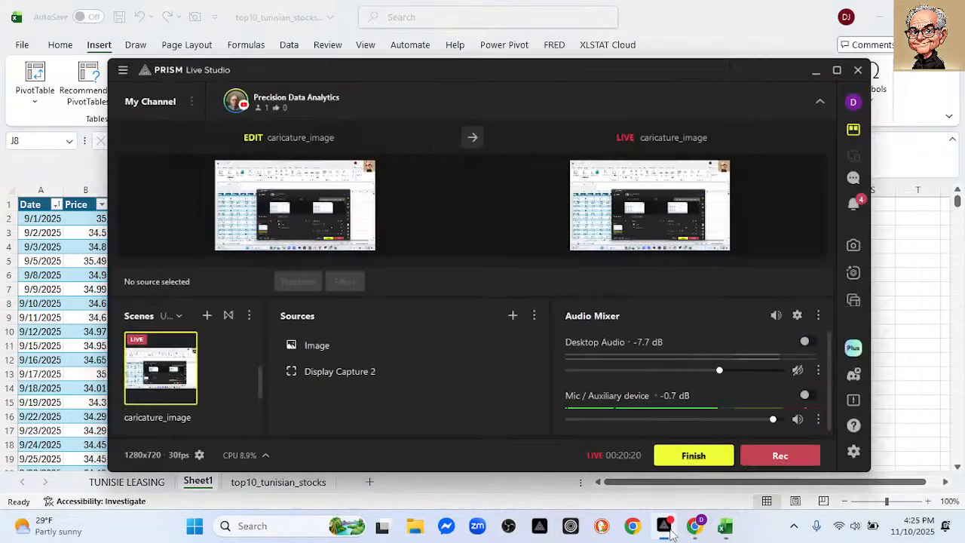